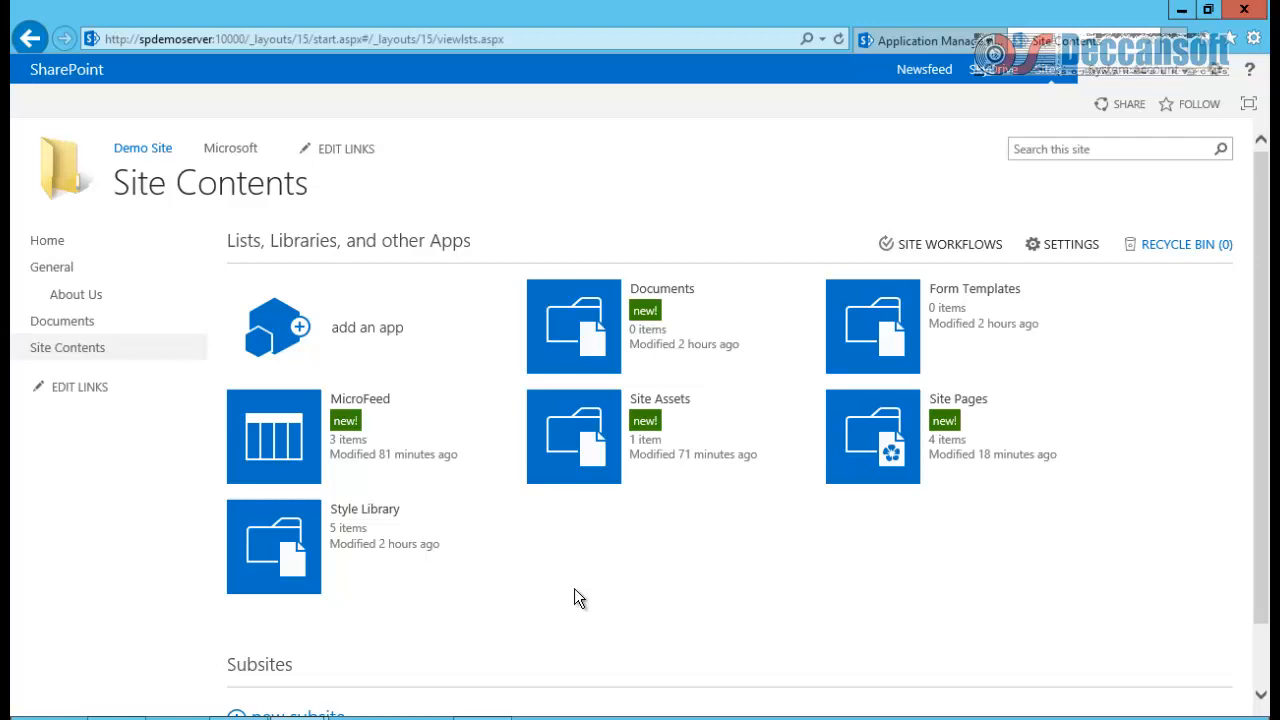
- Start a new subsite titled MyBlog with the description "This is for Blogging on SharePoint 2013" and the URL name MyBlog
scroll(576, 591, "down", 1)
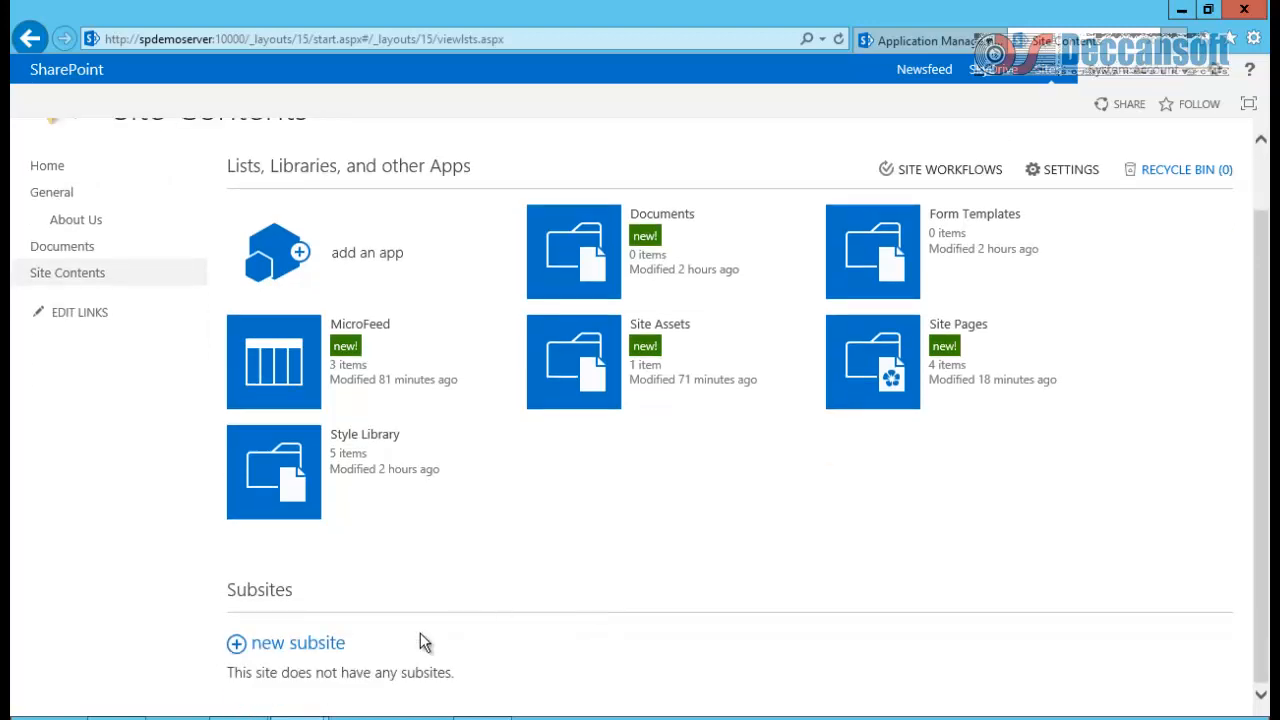
left_click(278, 649)
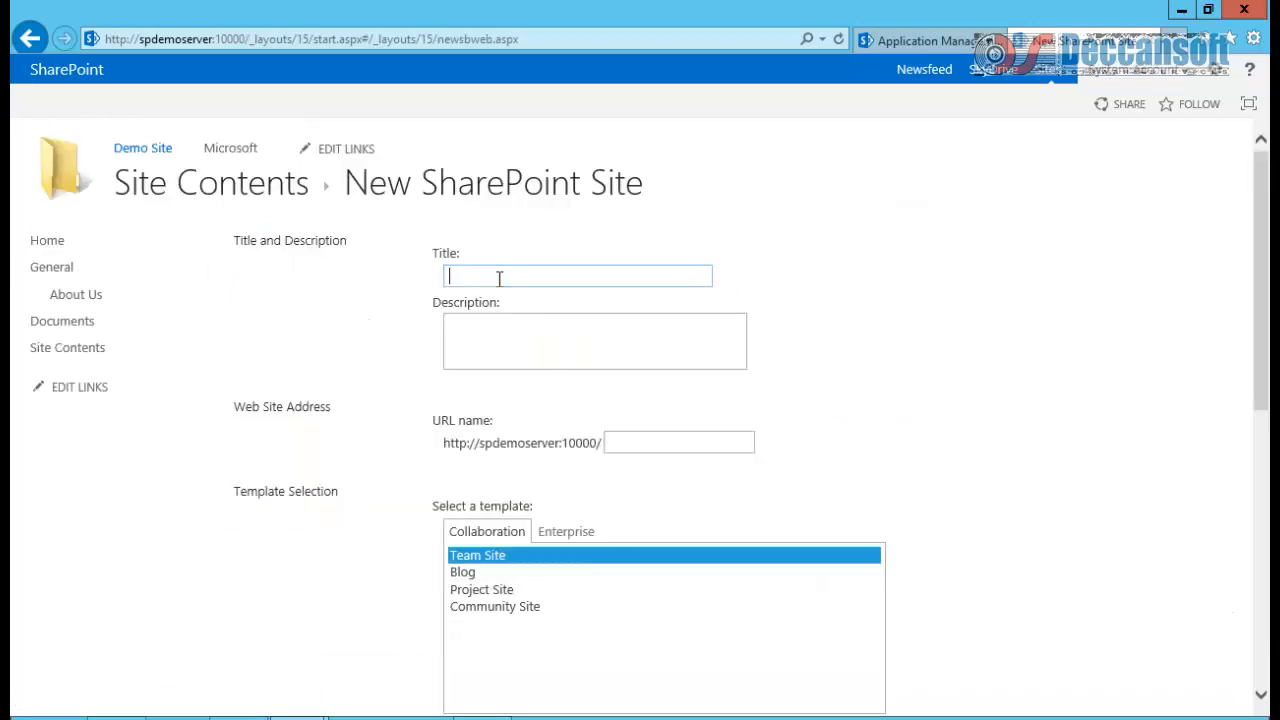
type("MyBlog")
left_click(494, 337)
type("This is for Bllogging on Shar")
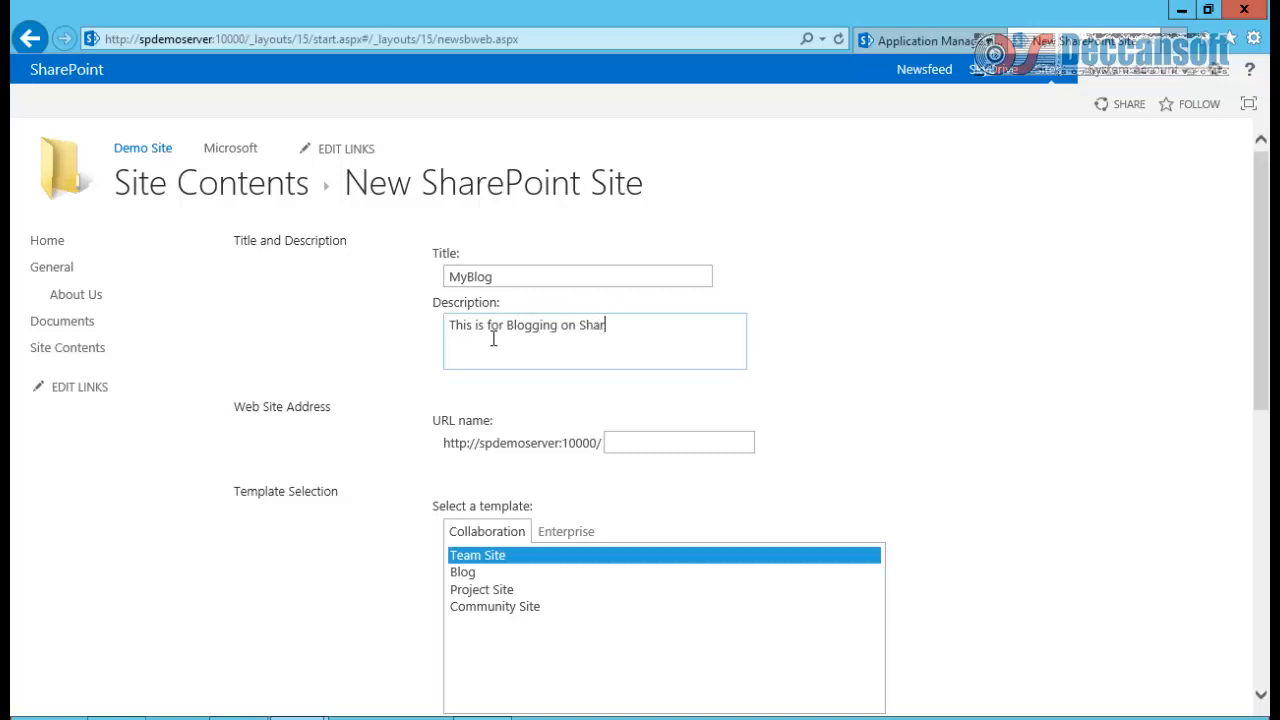
type("ePoint 2013")
left_click(653, 436)
type("MyBlog")
- Choose the Blog template for the subsite and use the same permissions as the parent site
scroll(652, 441, "down", 3)
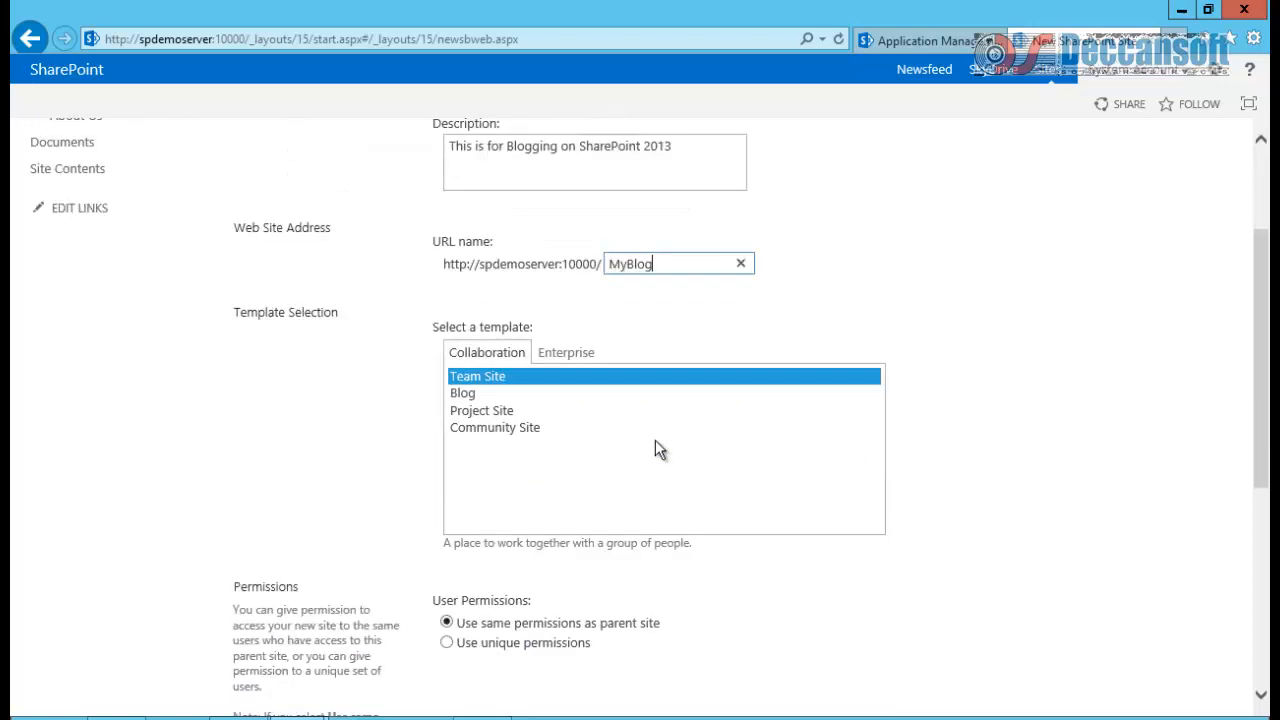
left_click(488, 402)
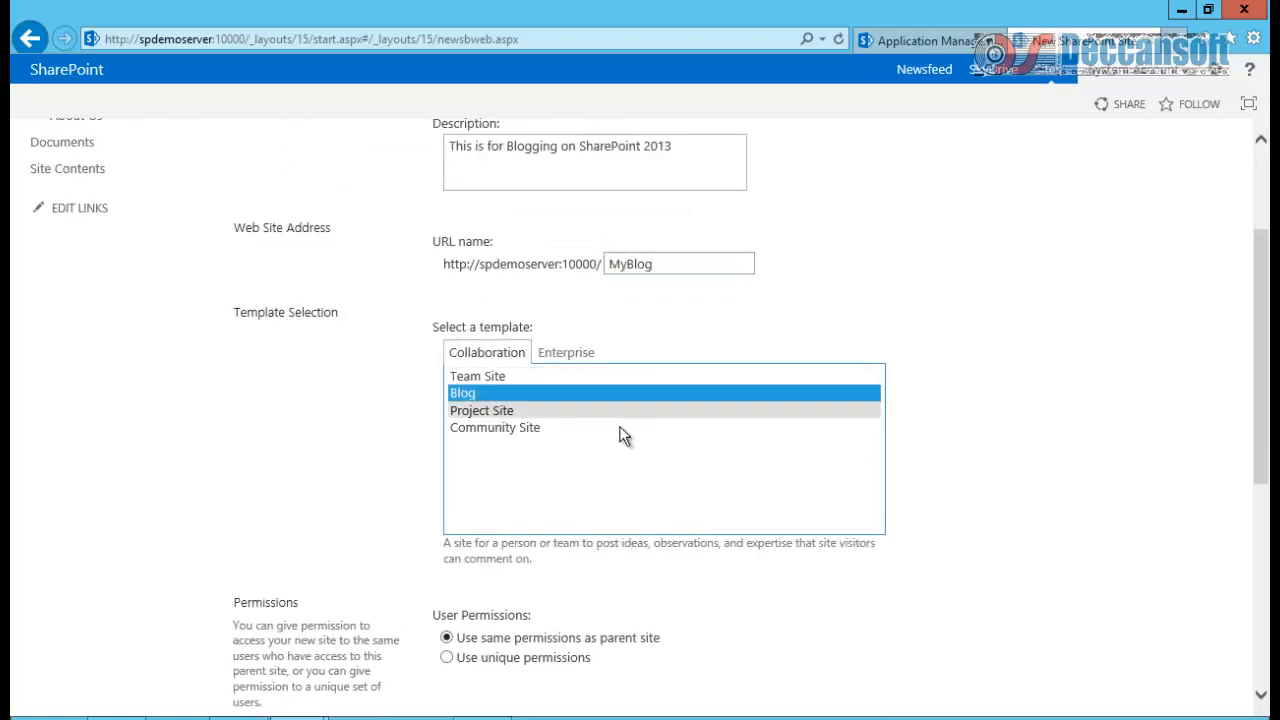
scroll(1265, 385, "down", 1)
scroll(1266, 440, "down", 4)
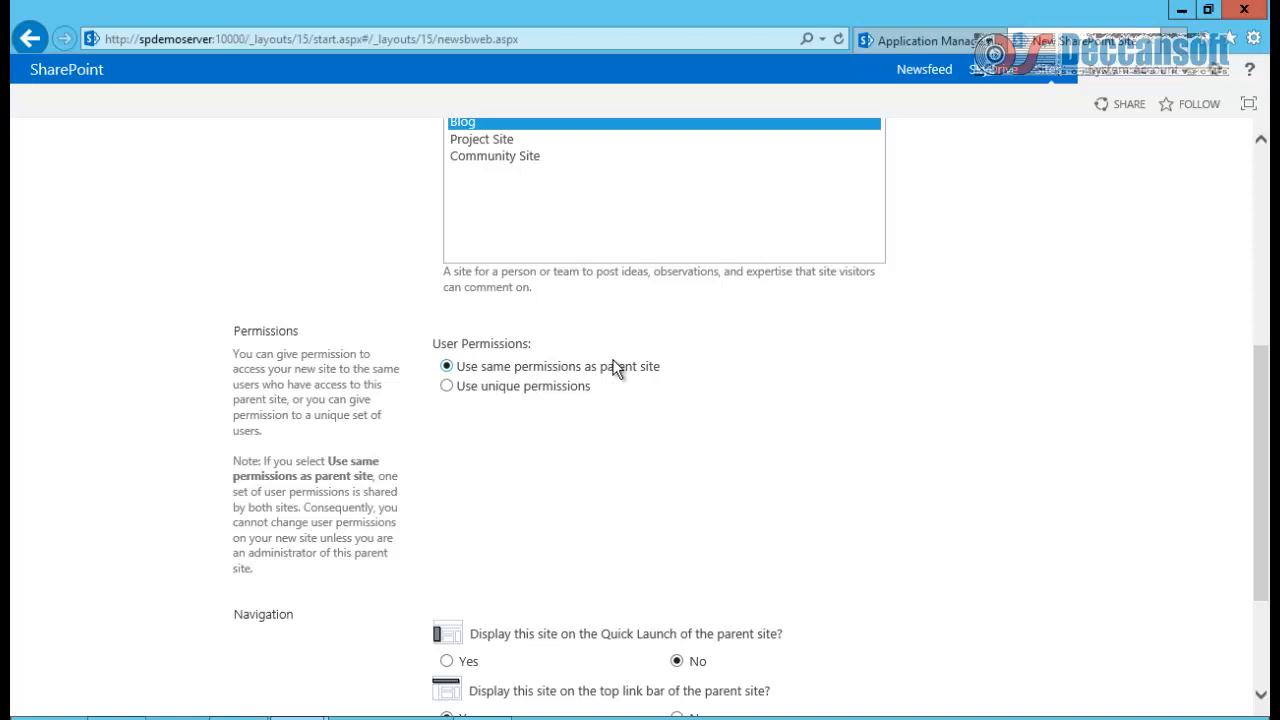
left_click(498, 393)
left_click(447, 367)
- Set the subsite to use the top link bar from the parent site and create it
scroll(705, 402, "down", 3)
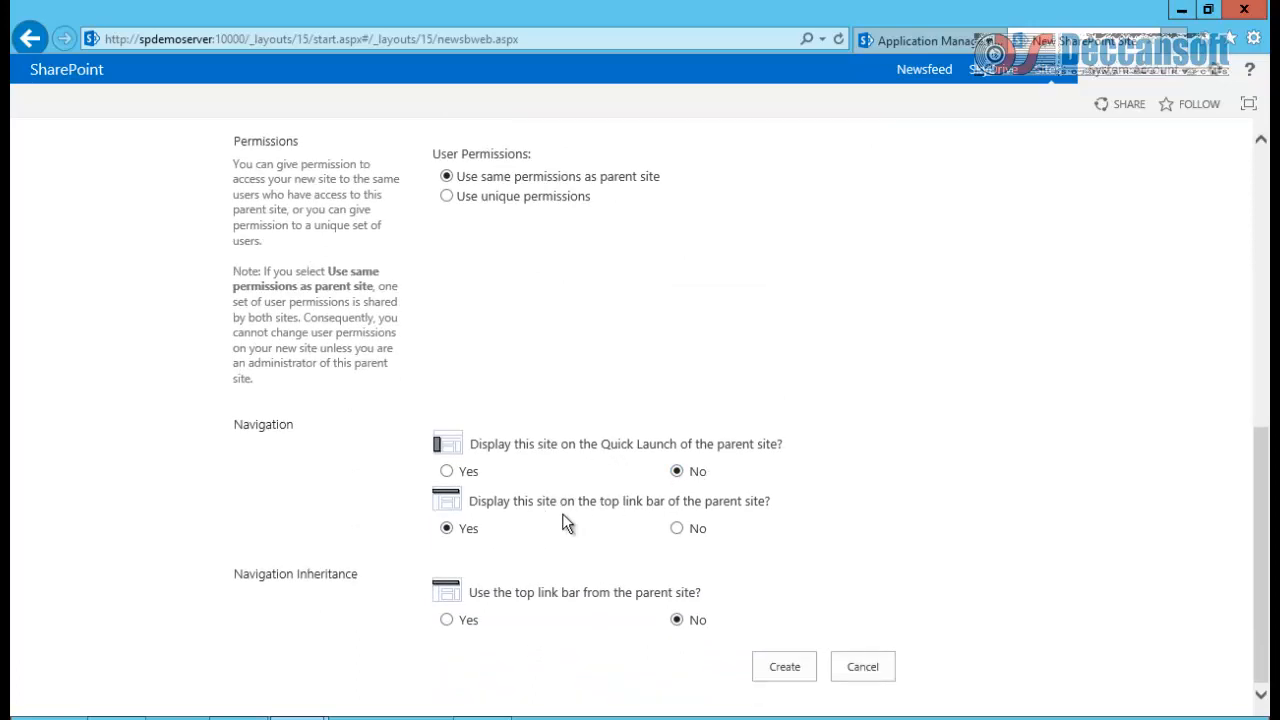
left_click_drag(708, 507, 791, 508)
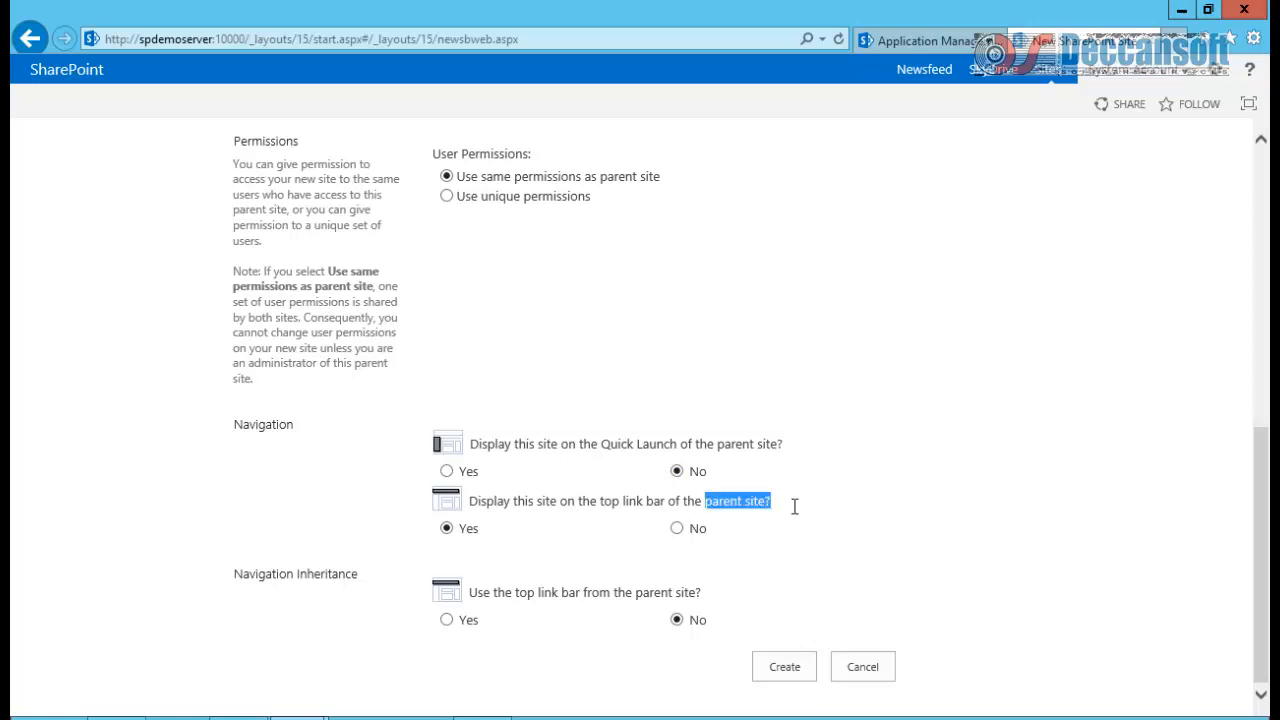
left_click_drag(513, 503, 680, 510)
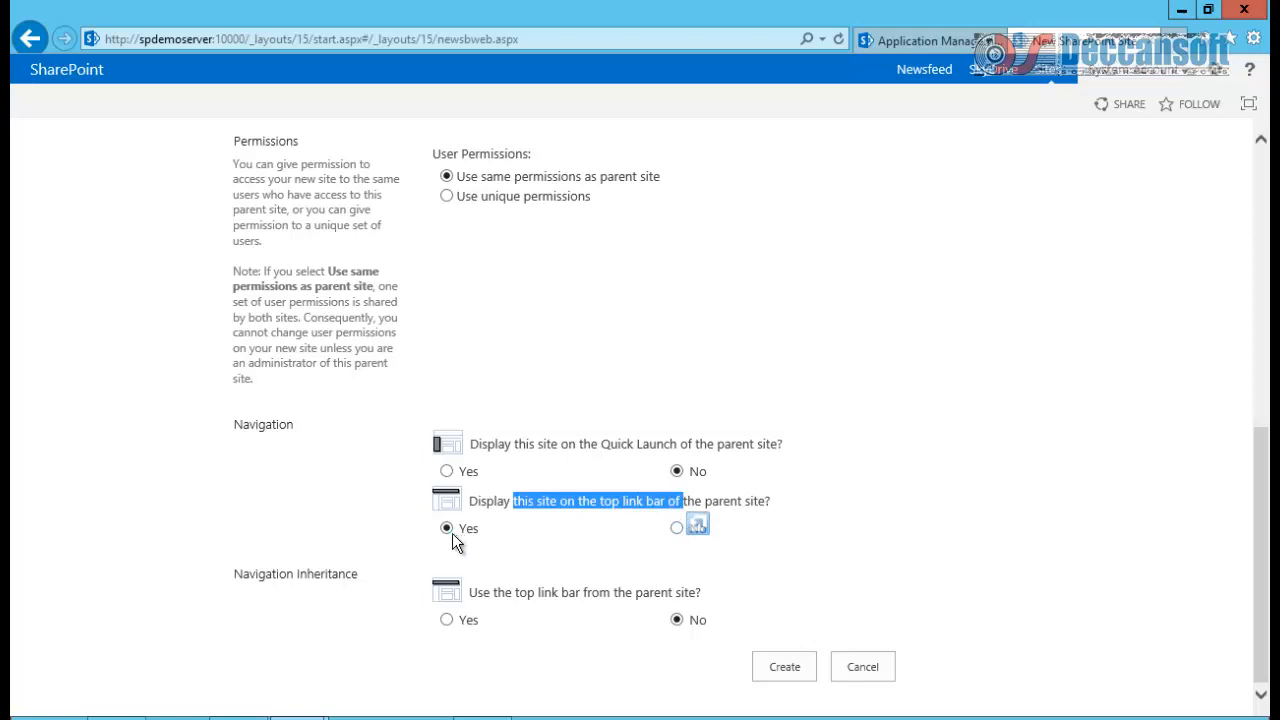
left_click_drag(493, 593, 697, 593)
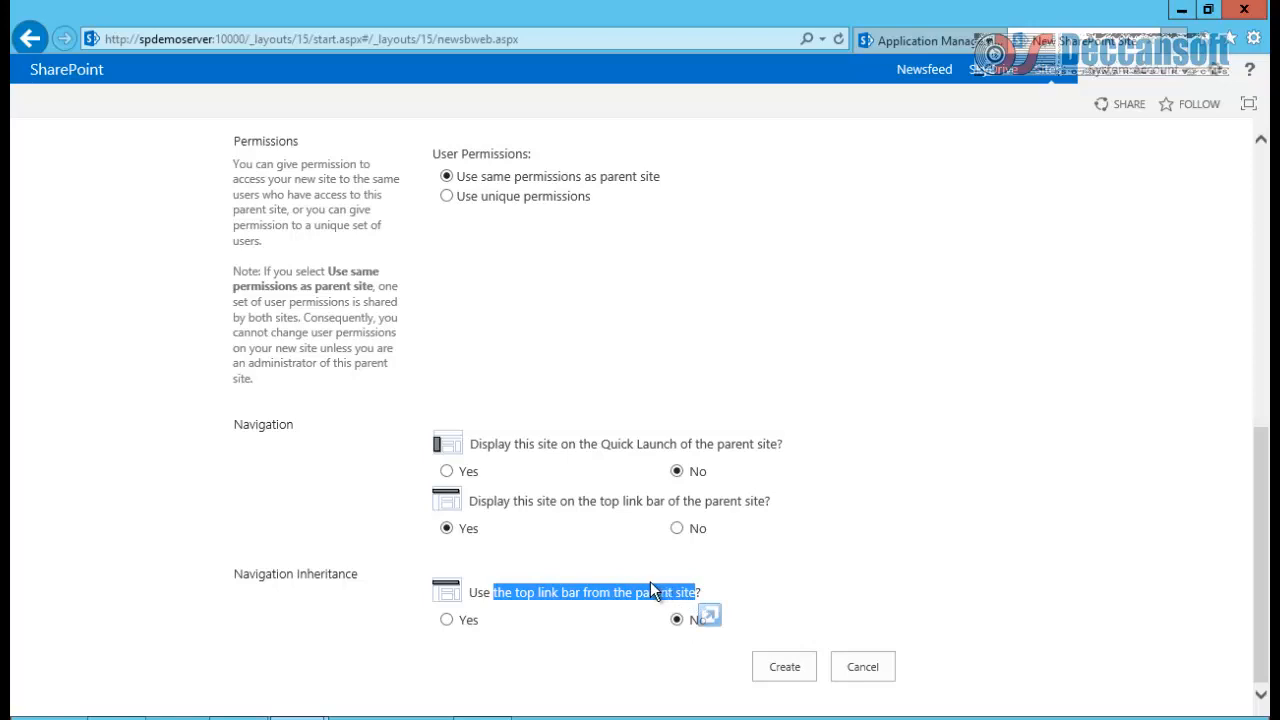
left_click(447, 620)
left_click(770, 672)
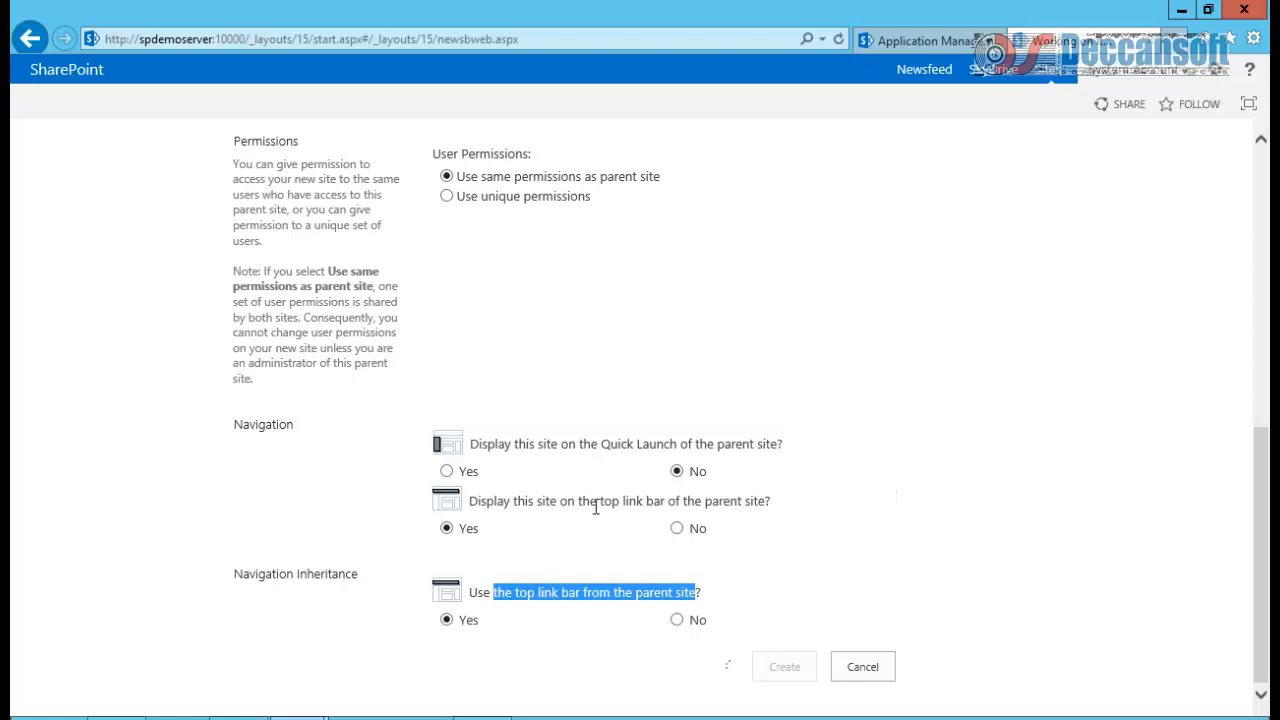
left_click_drag(469, 501, 767, 501)
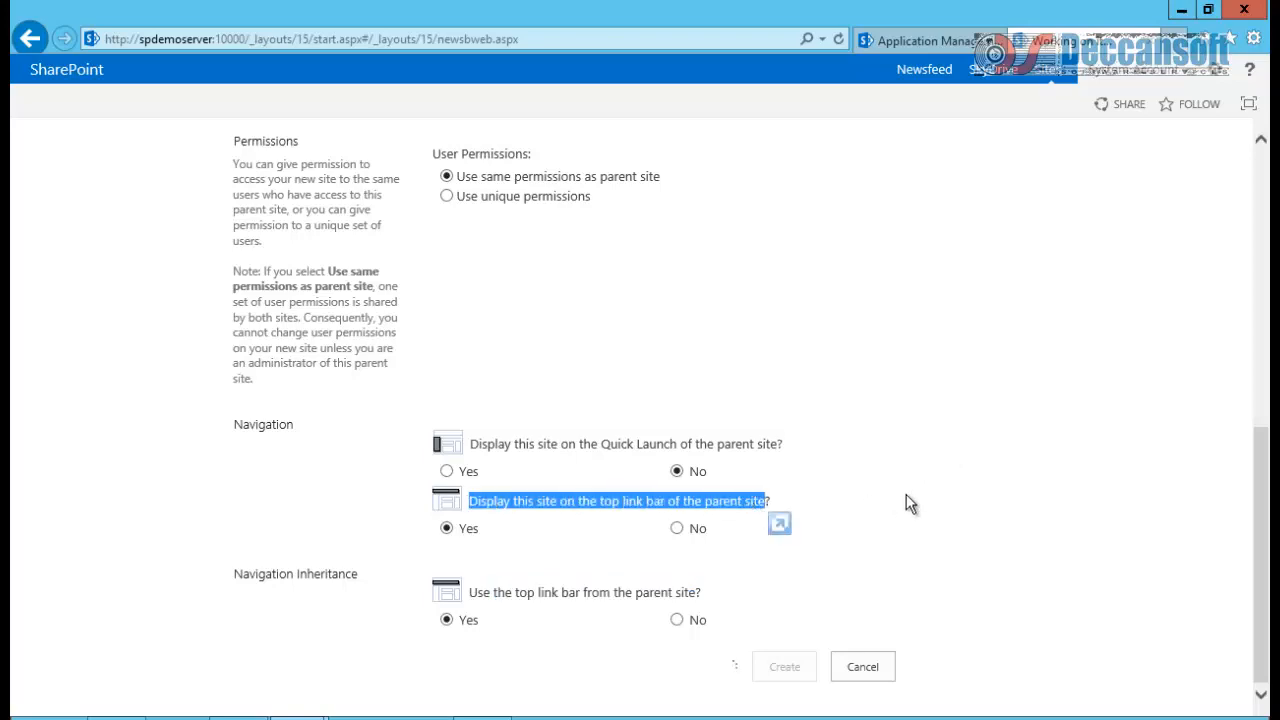
left_click_drag(1265, 475, 1267, 174)
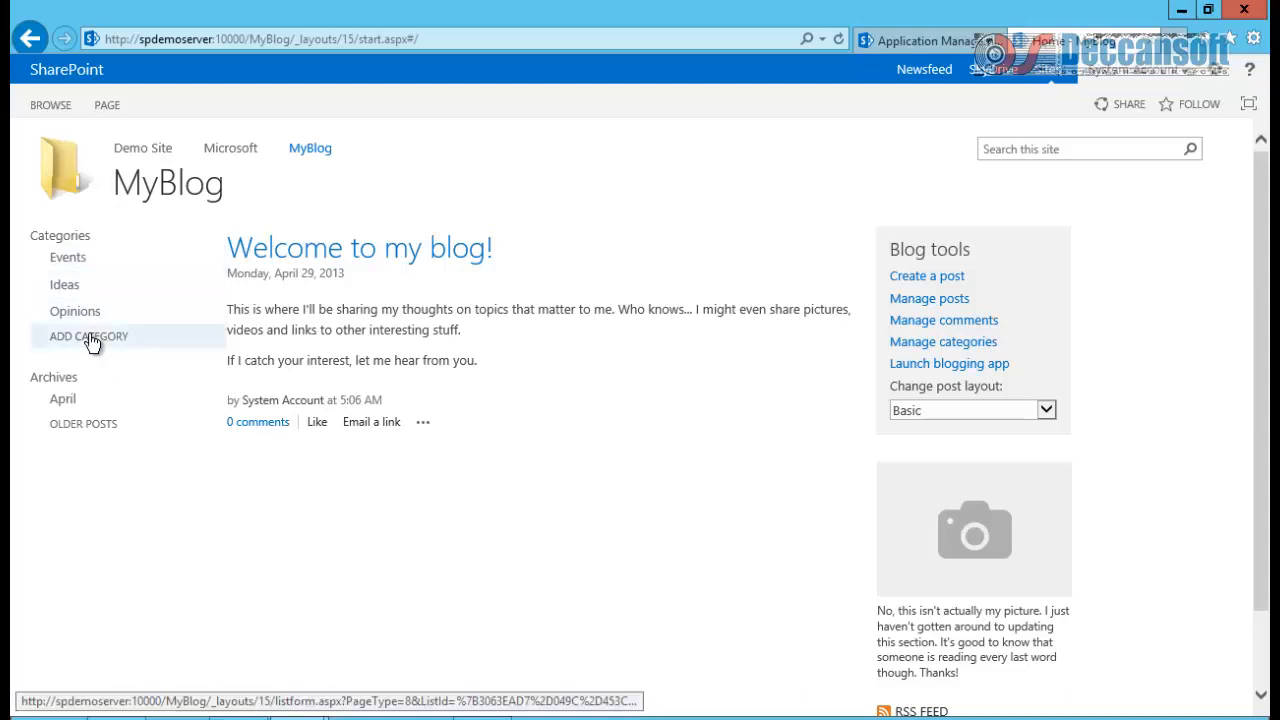
- From the Events category, start a blog post titled "SharePoint 2013 UI" with the body "Its really awesome..."
left_click(70, 266)
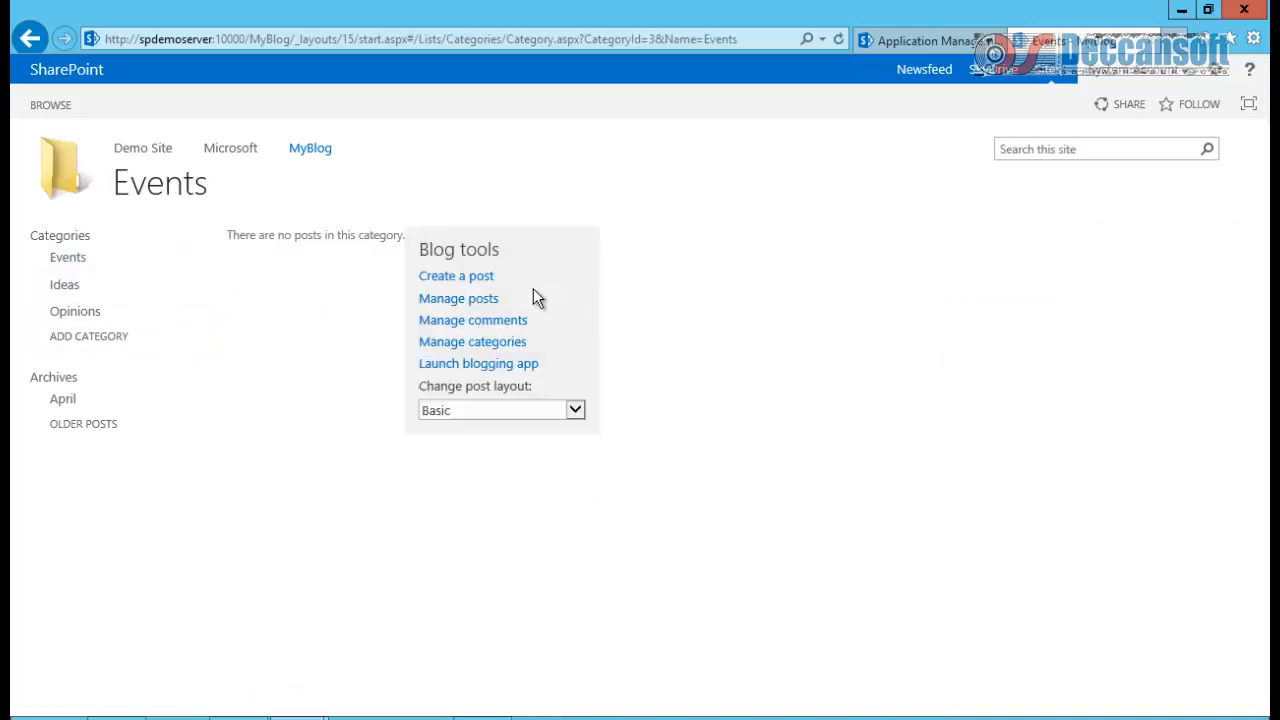
left_click(467, 285)
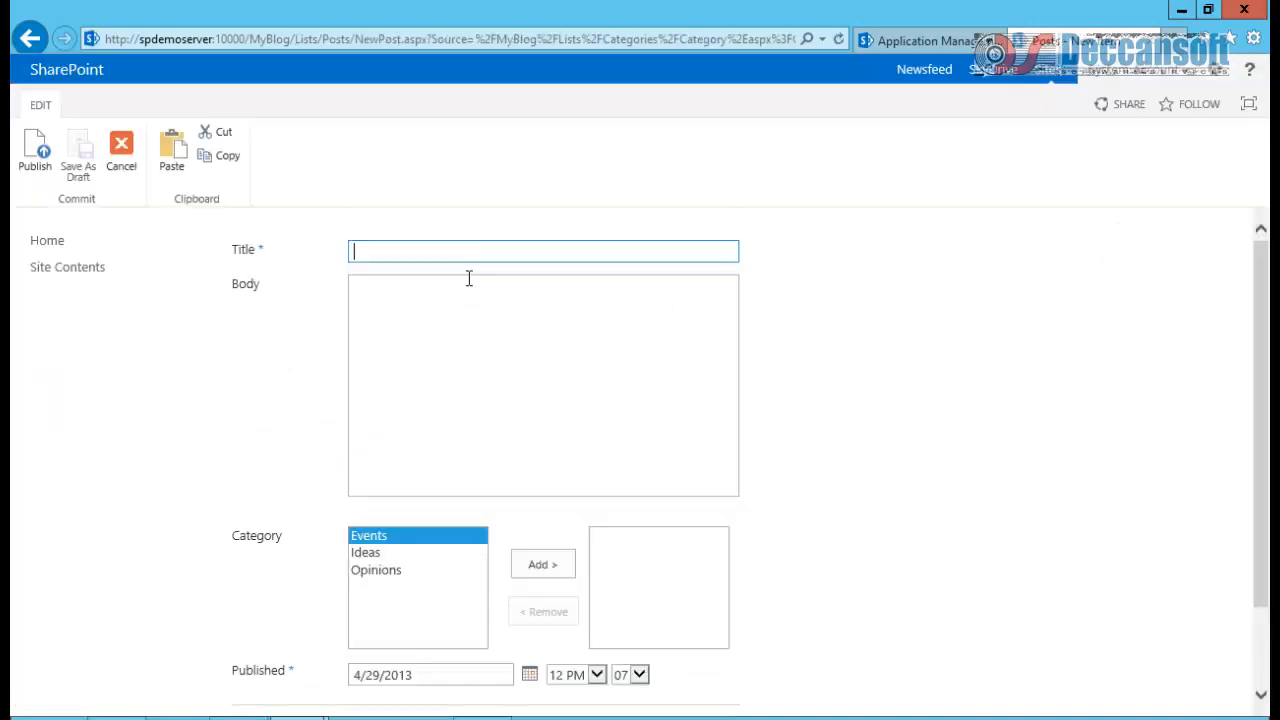
type("SharePoint ")
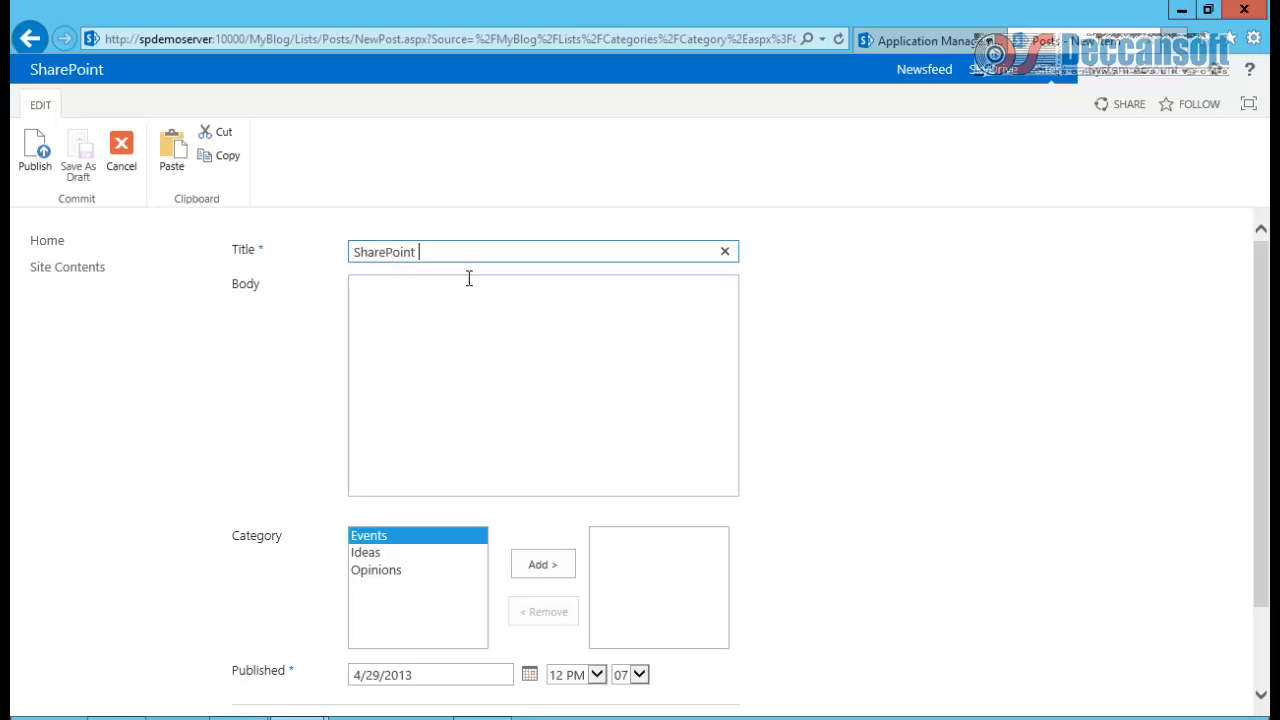
type("2013 UI")
key("Tab")
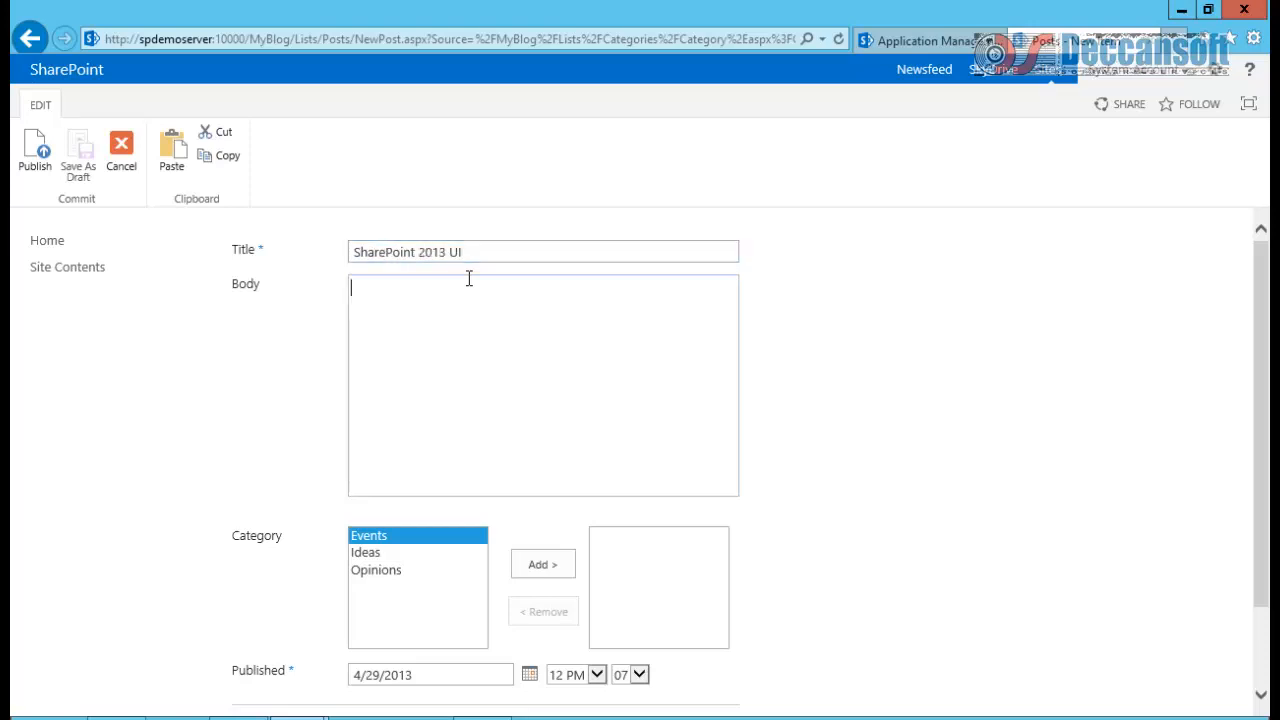
type("Its ")
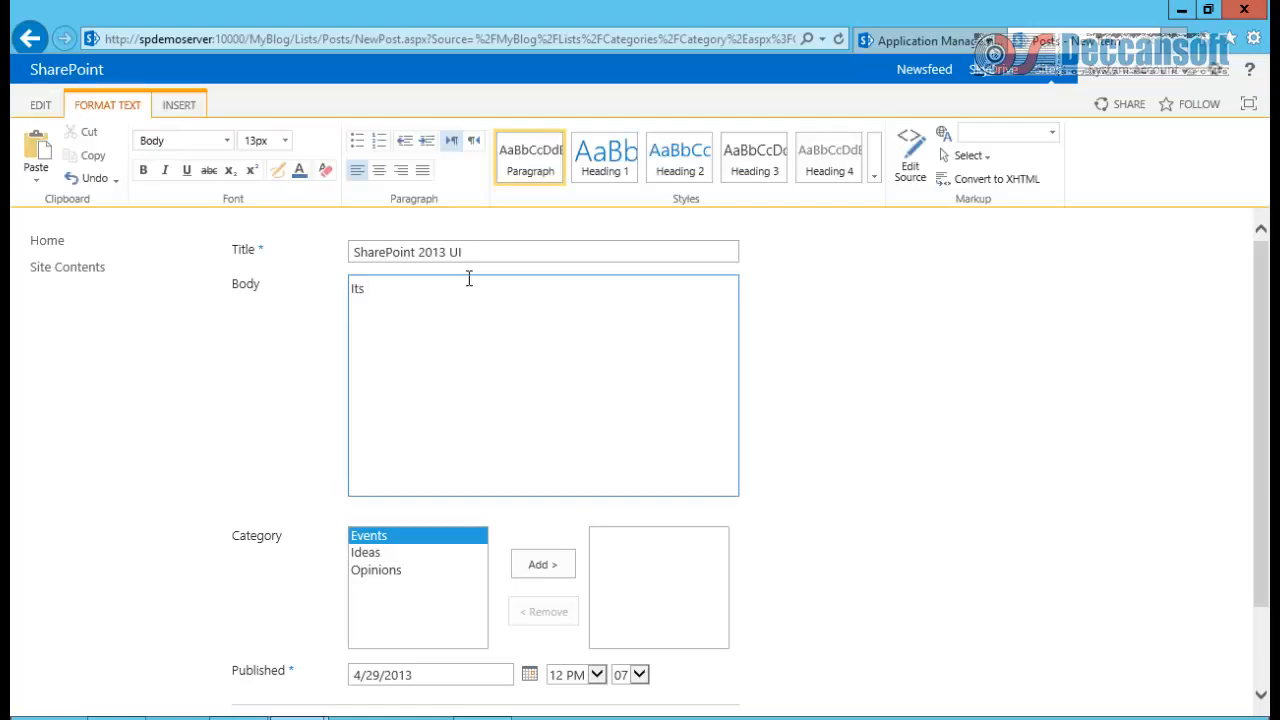
type("really awesome...")
- Assign the post to the Opinions category and publish it
left_click(395, 556)
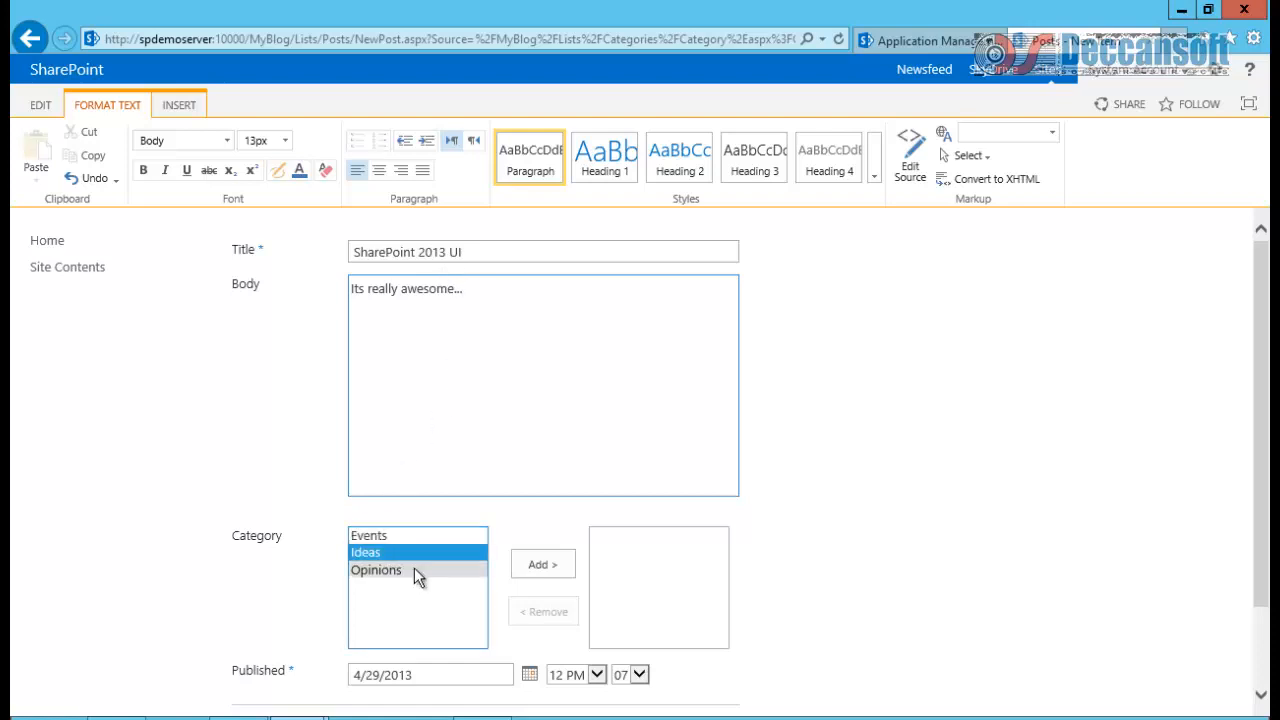
left_click(415, 572)
left_click(543, 566)
scroll(812, 597, "down", 1)
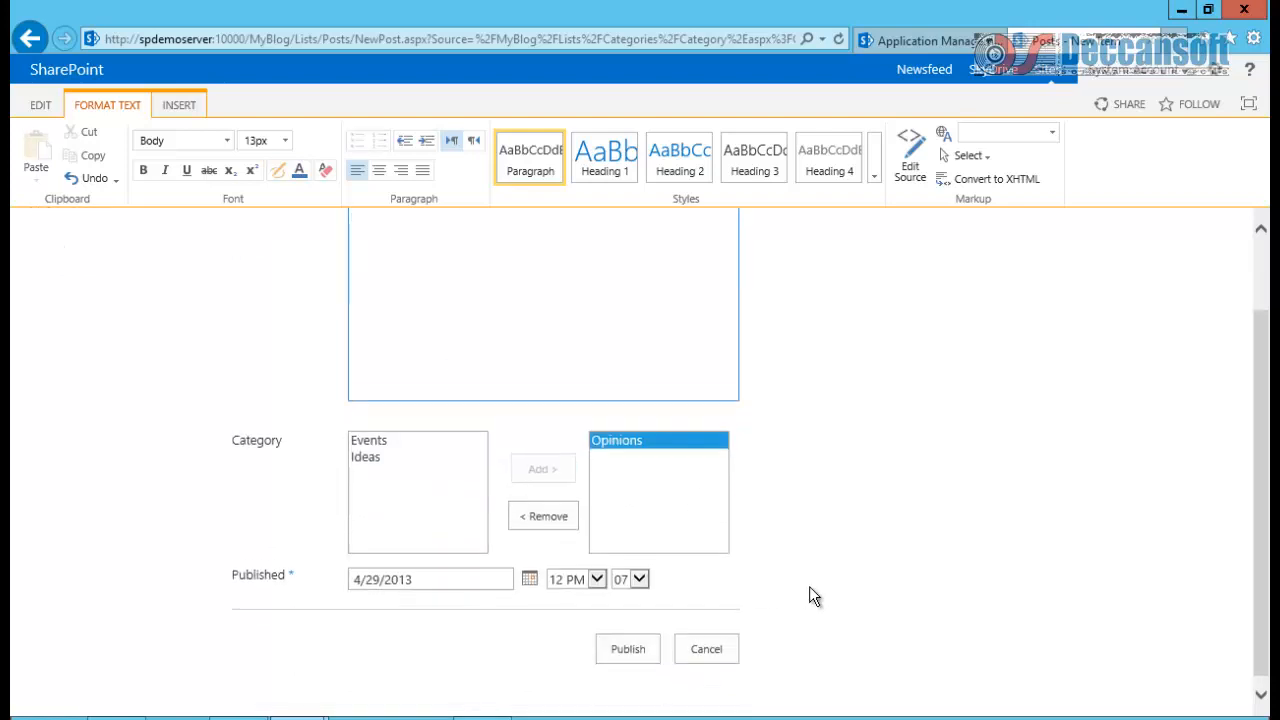
left_click(628, 640)
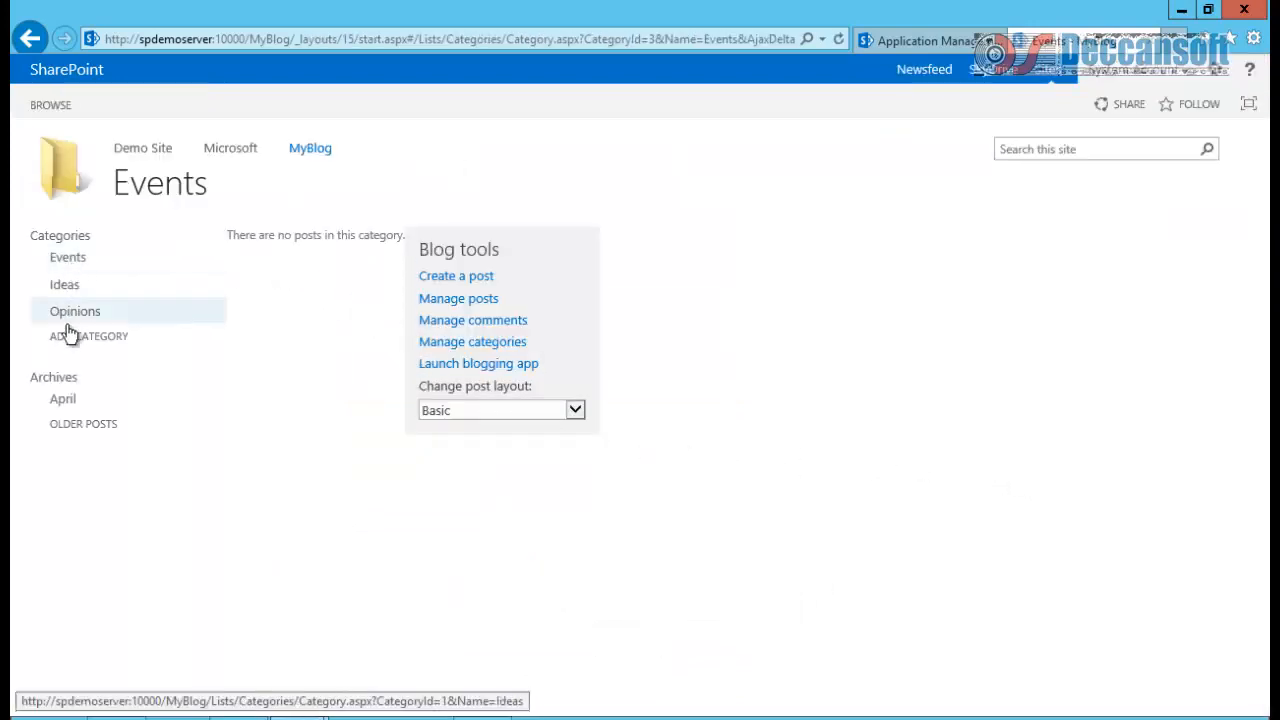
- Check the Opinions category and the blog's comments list, ending on the blog's home page
left_click(72, 316)
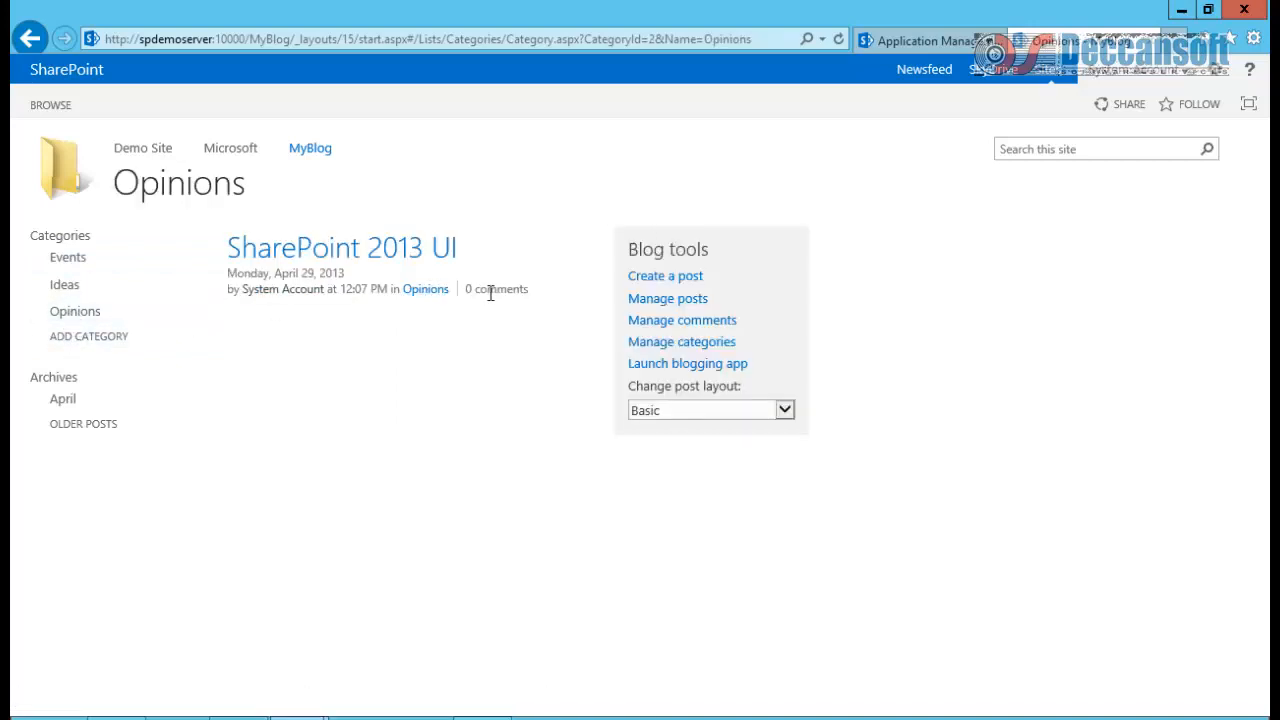
left_click_drag(456, 290, 528, 305)
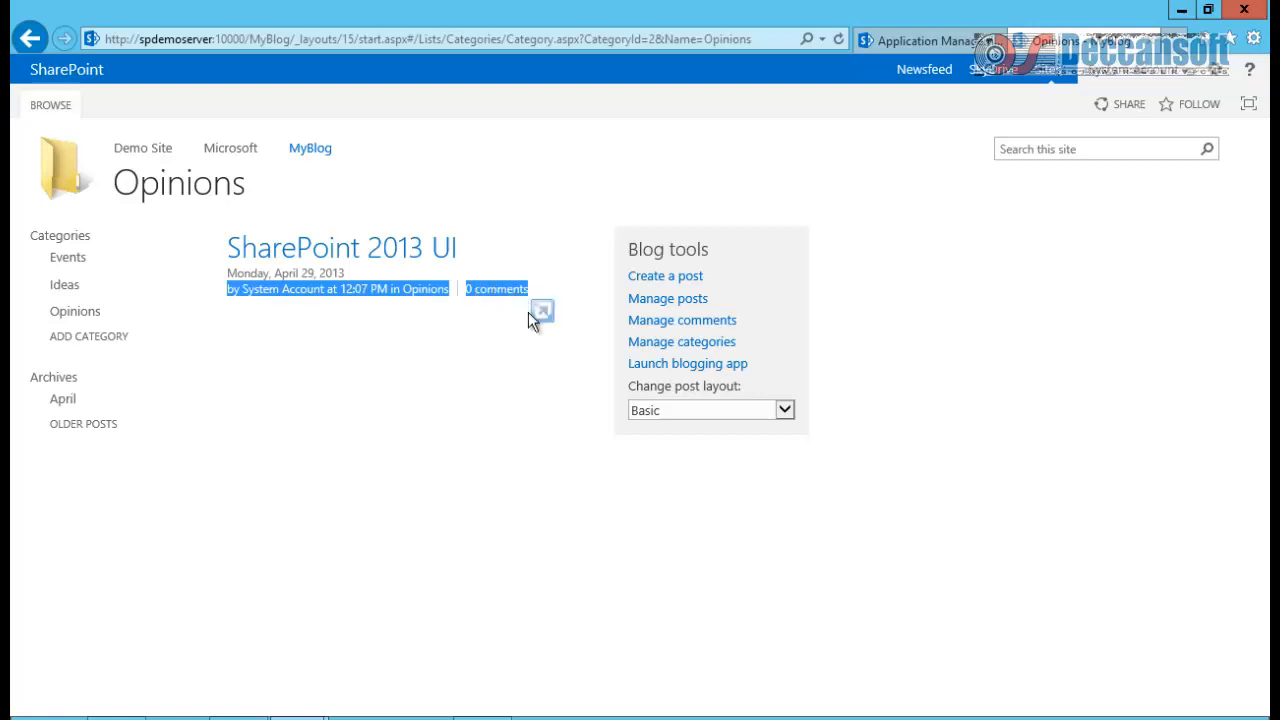
left_click(530, 325)
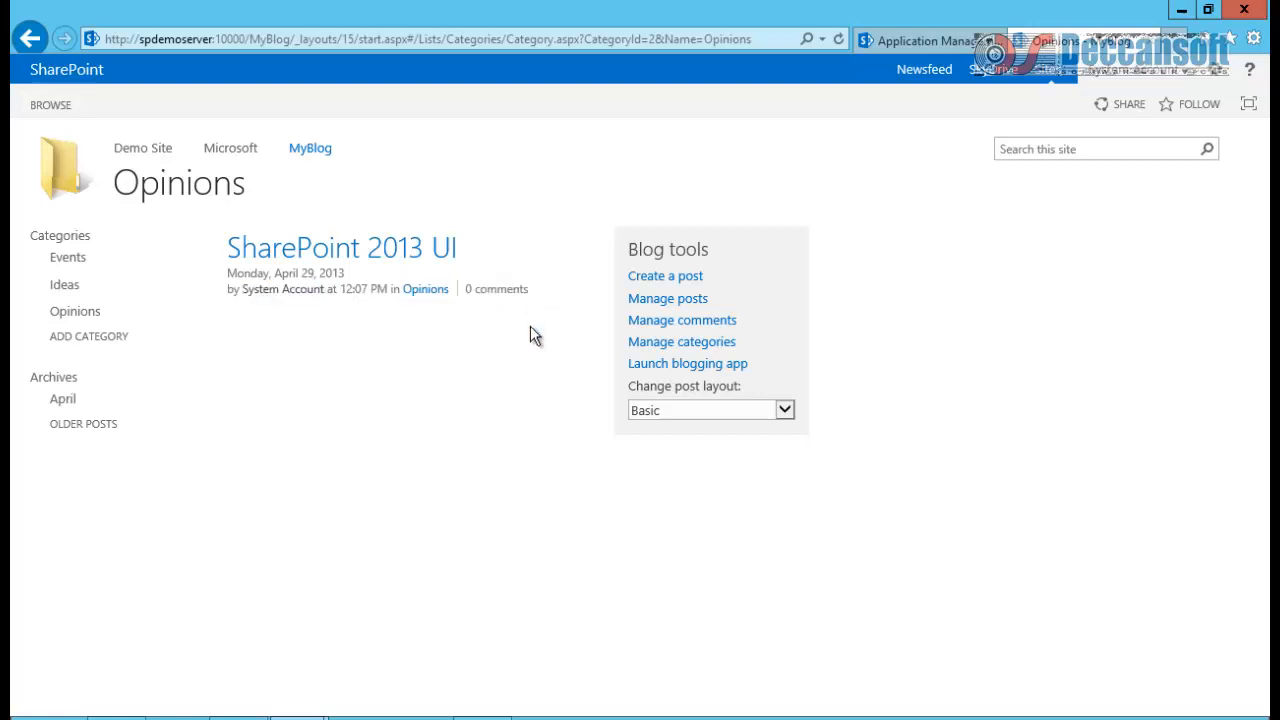
left_click(685, 321)
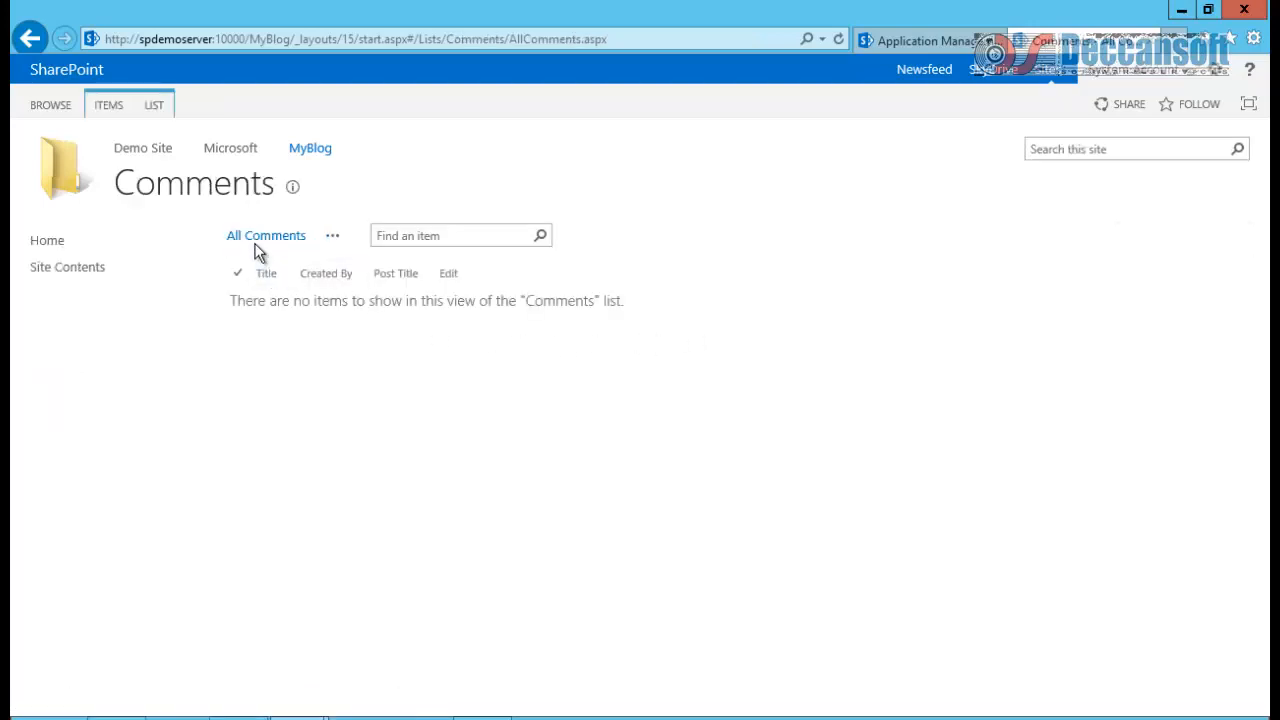
left_click(52, 245)
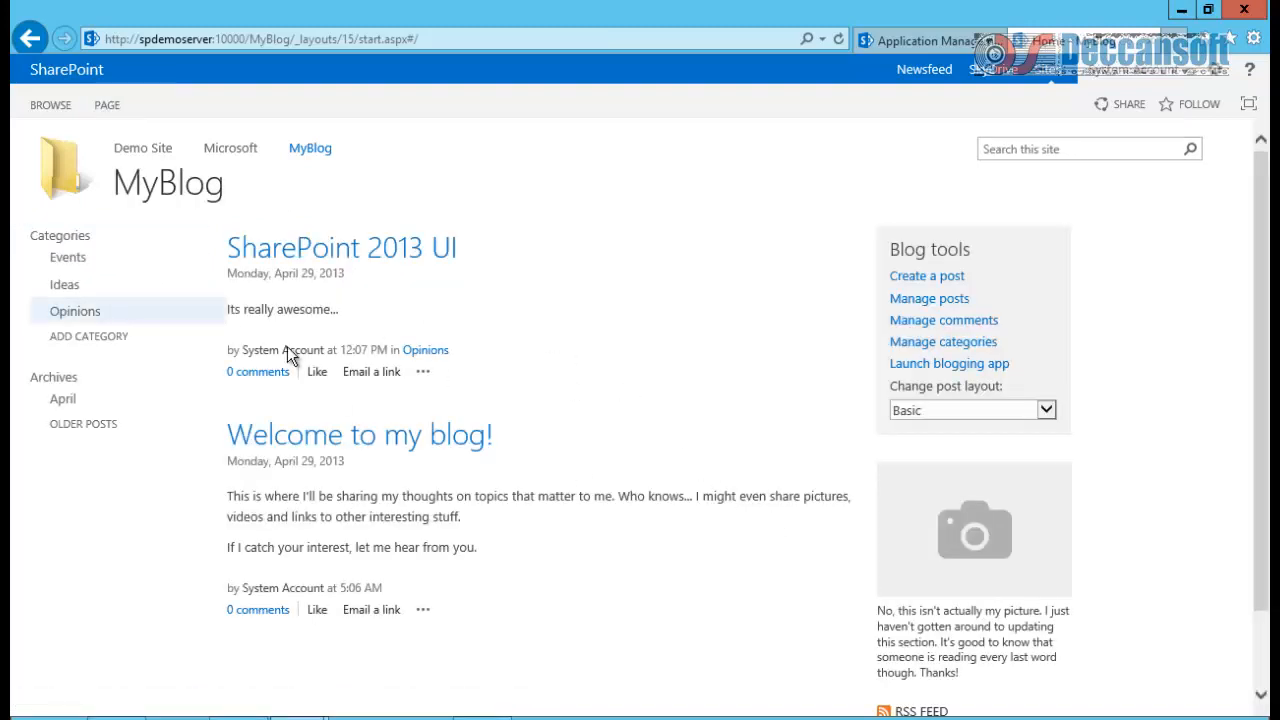
- Switch to Demo Site and back to MyBlog through the shared site links, and look over the blog page
left_click(143, 156)
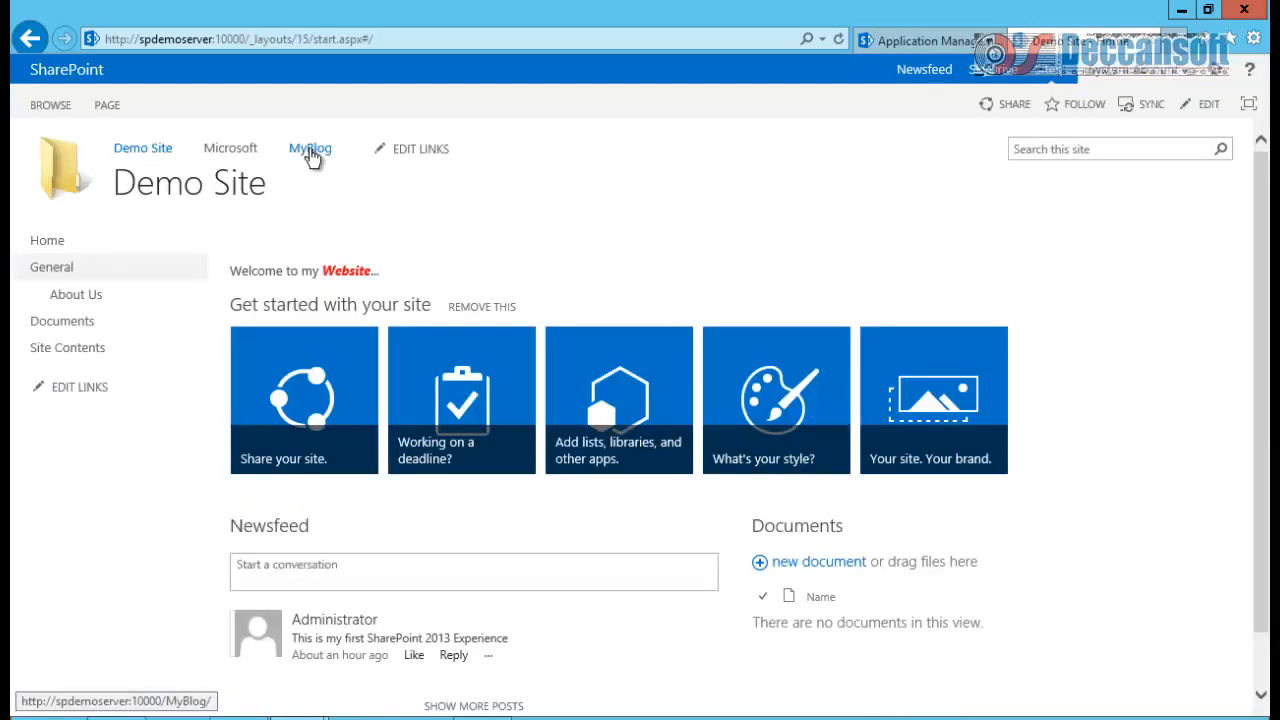
left_click(311, 150)
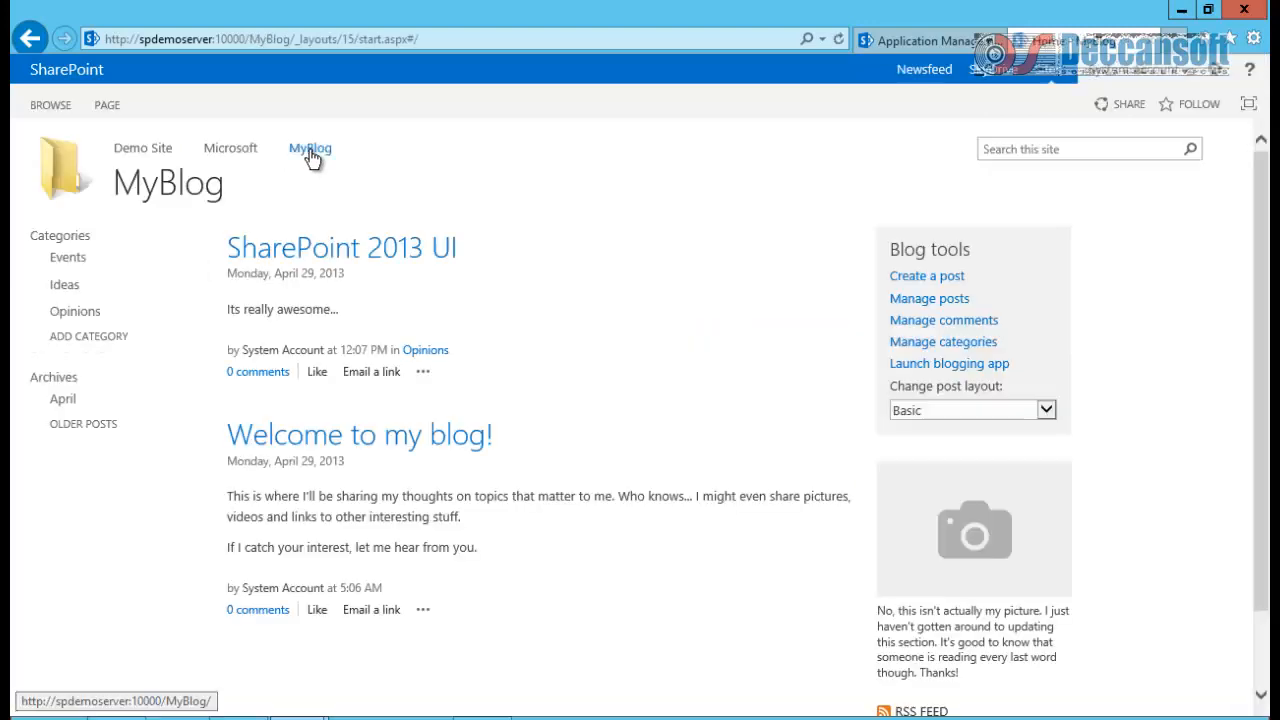
scroll(775, 480, "down", 2)
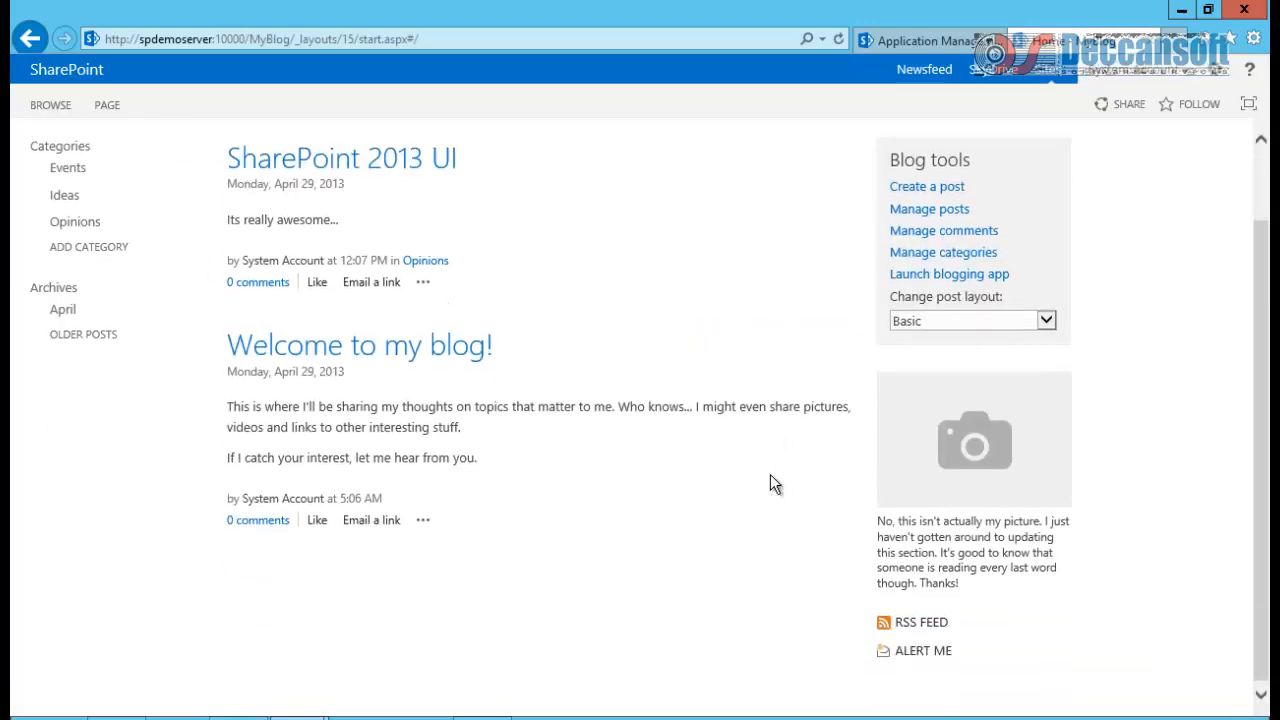
scroll(771, 478, "up", 2)
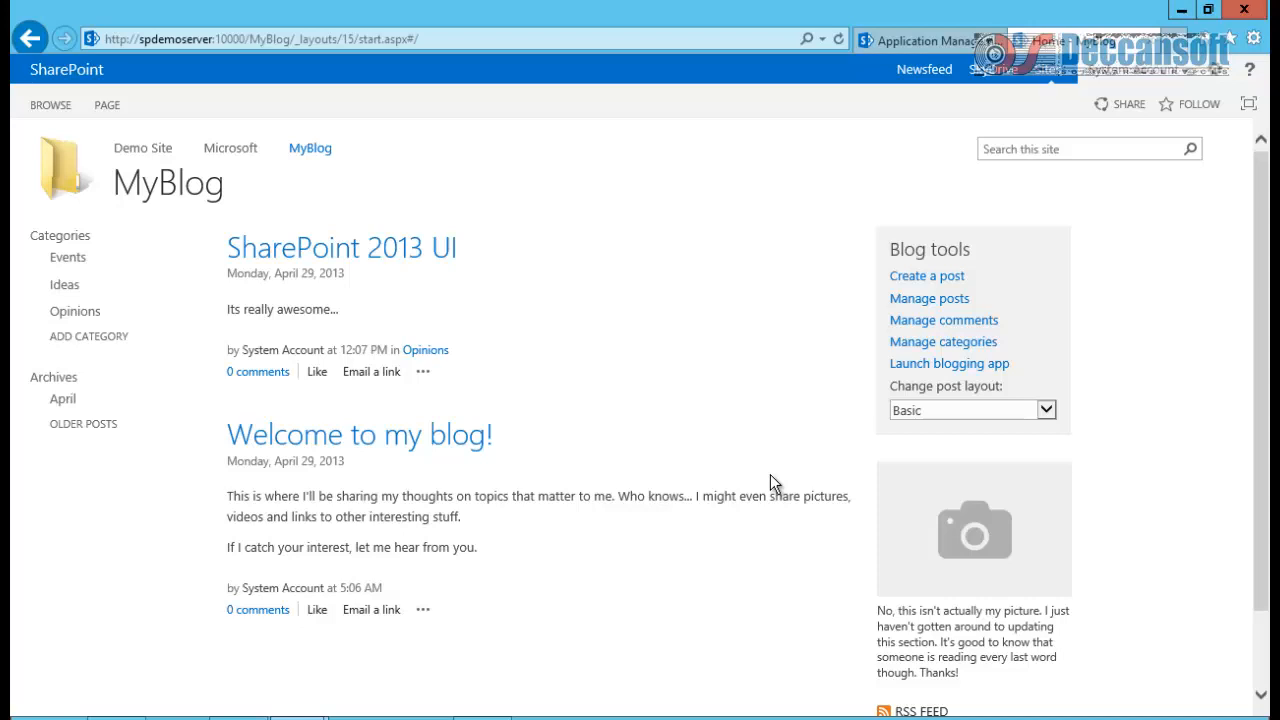
- Open the MyBlog subsite from Demo Site's site contents and look over its page
left_click(120, 147)
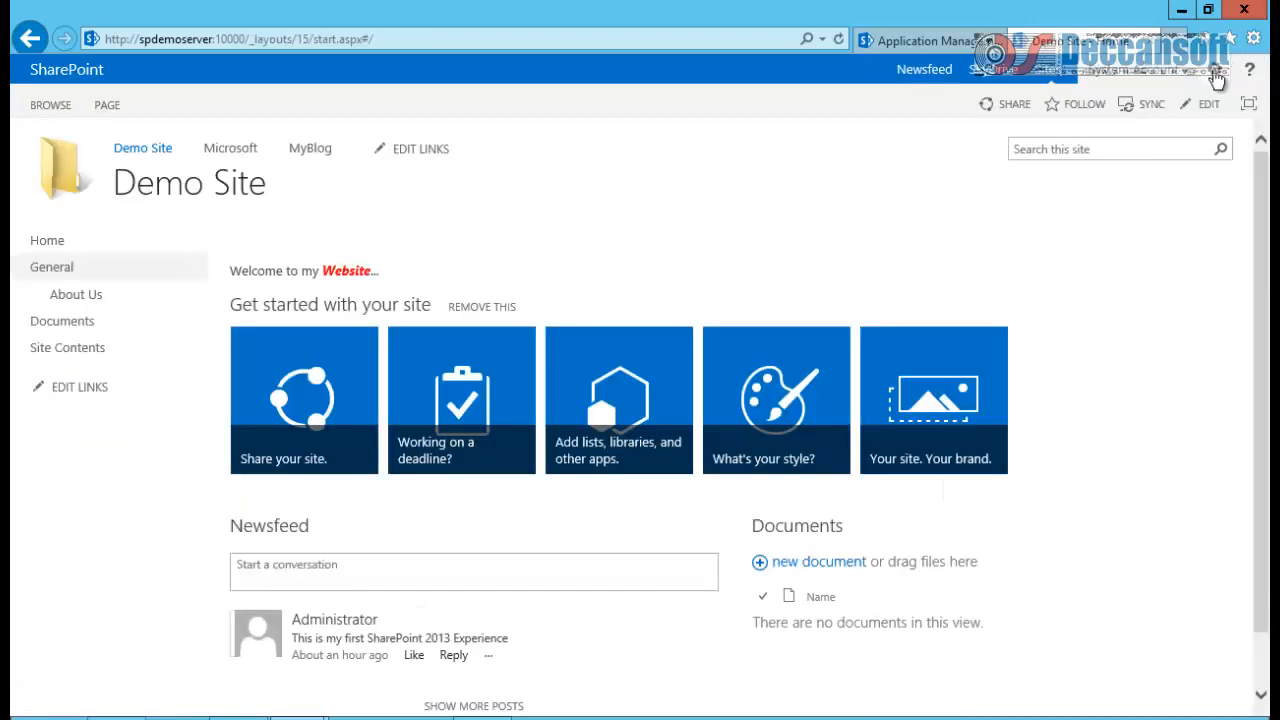
left_click(1215, 78)
left_click(1163, 243)
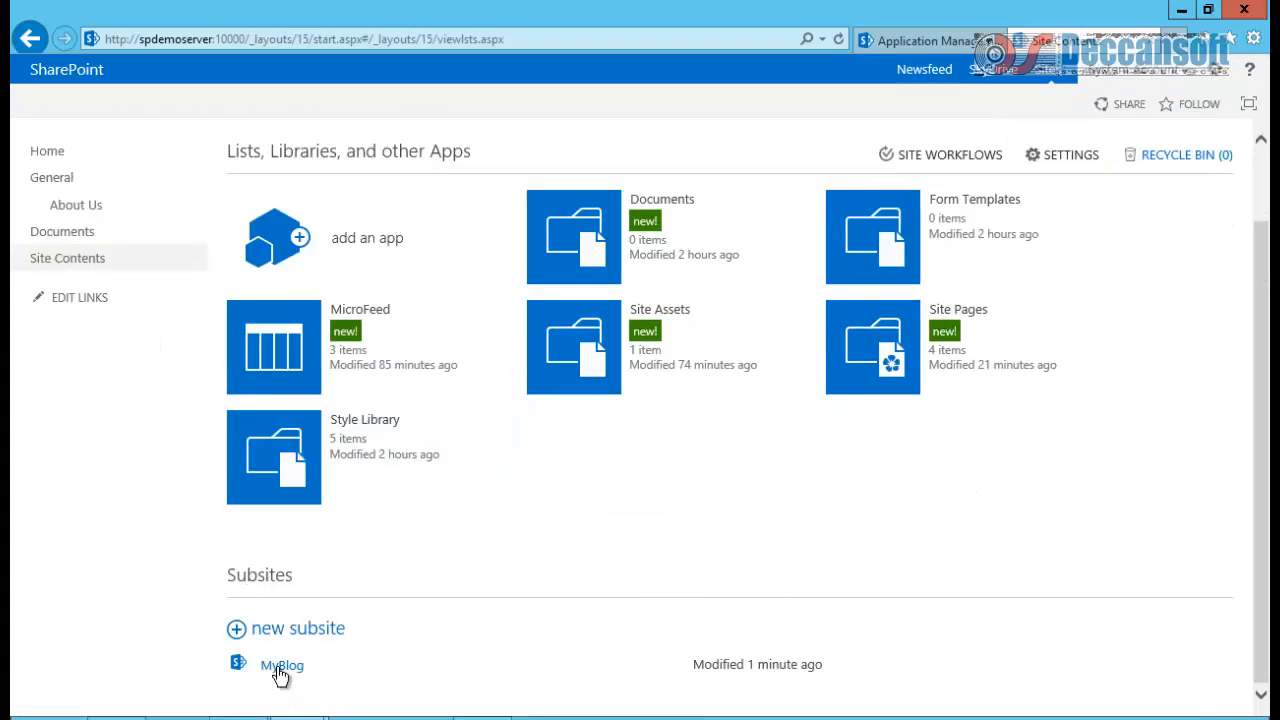
left_click(279, 668)
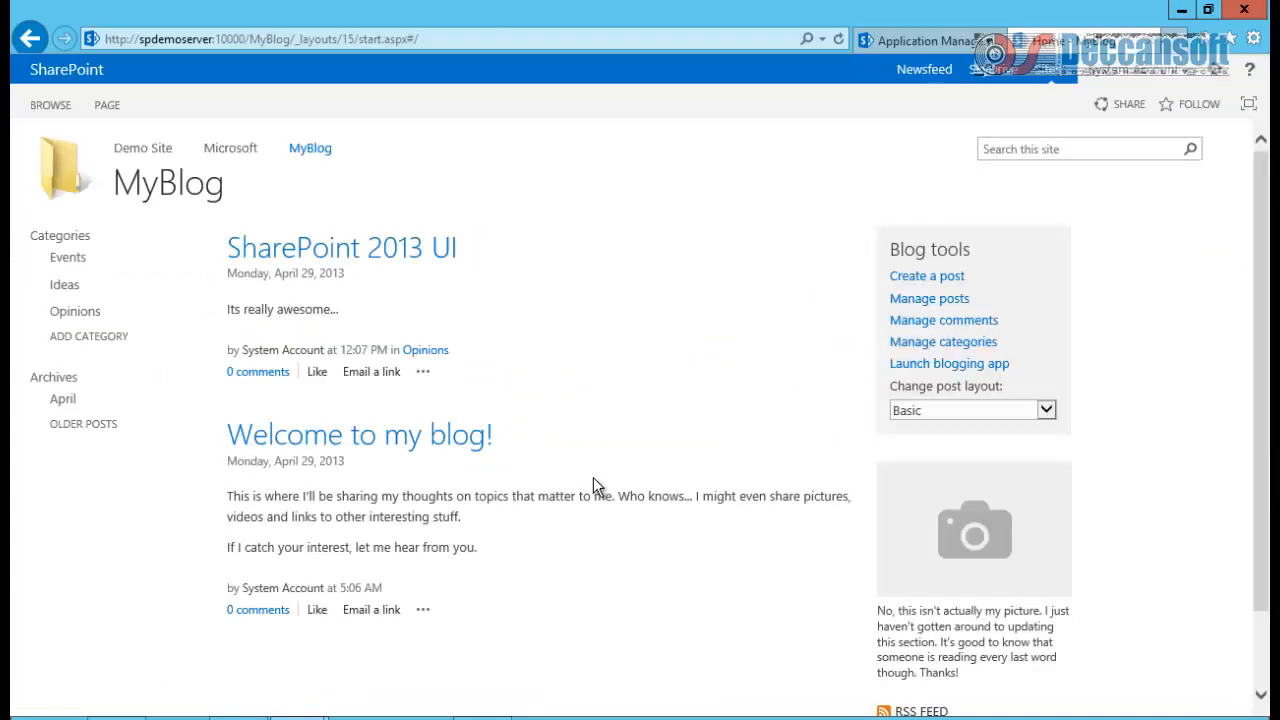
scroll(595, 480, "down", 1)
scroll(604, 498, "up", 1)
- Return to the Demo Site home page and look it over
left_click(150, 158)
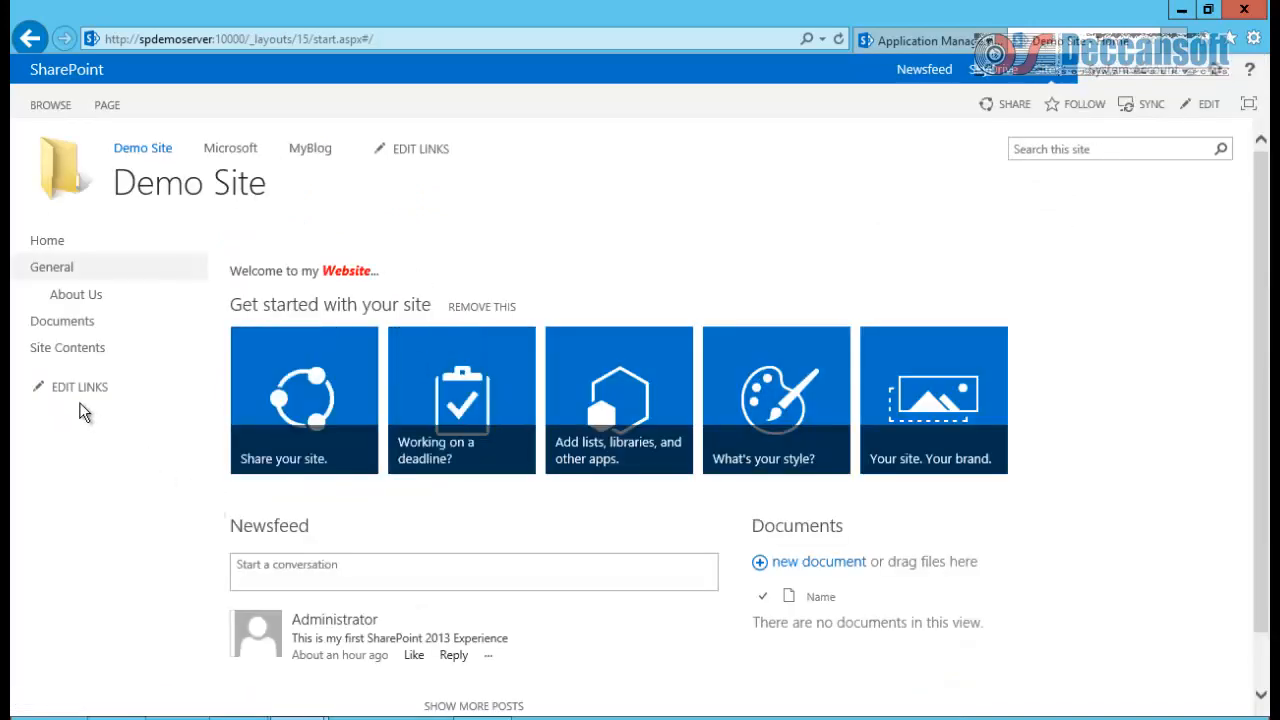
scroll(666, 486, "down", 1)
scroll(666, 486, "up", 1)
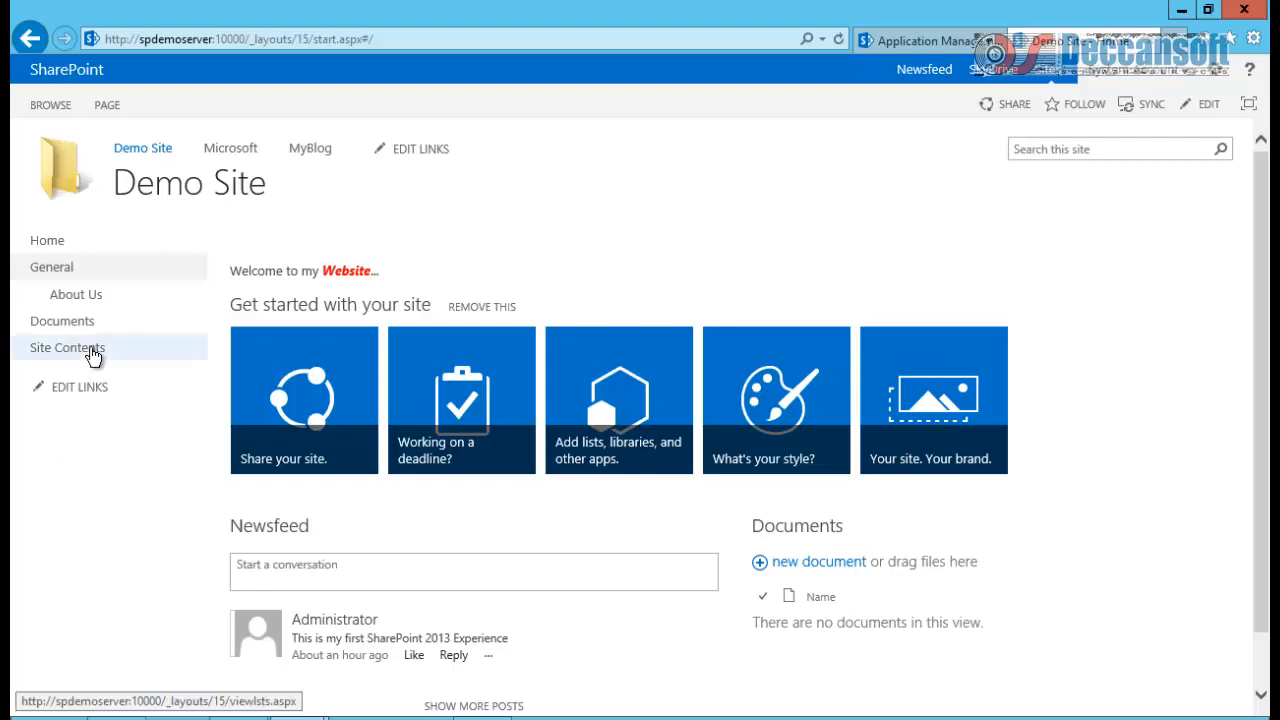
- Start a new subsite from Demo Site's site contents and choose the Community Site template
left_click(90, 355)
scroll(343, 416, "down", 2)
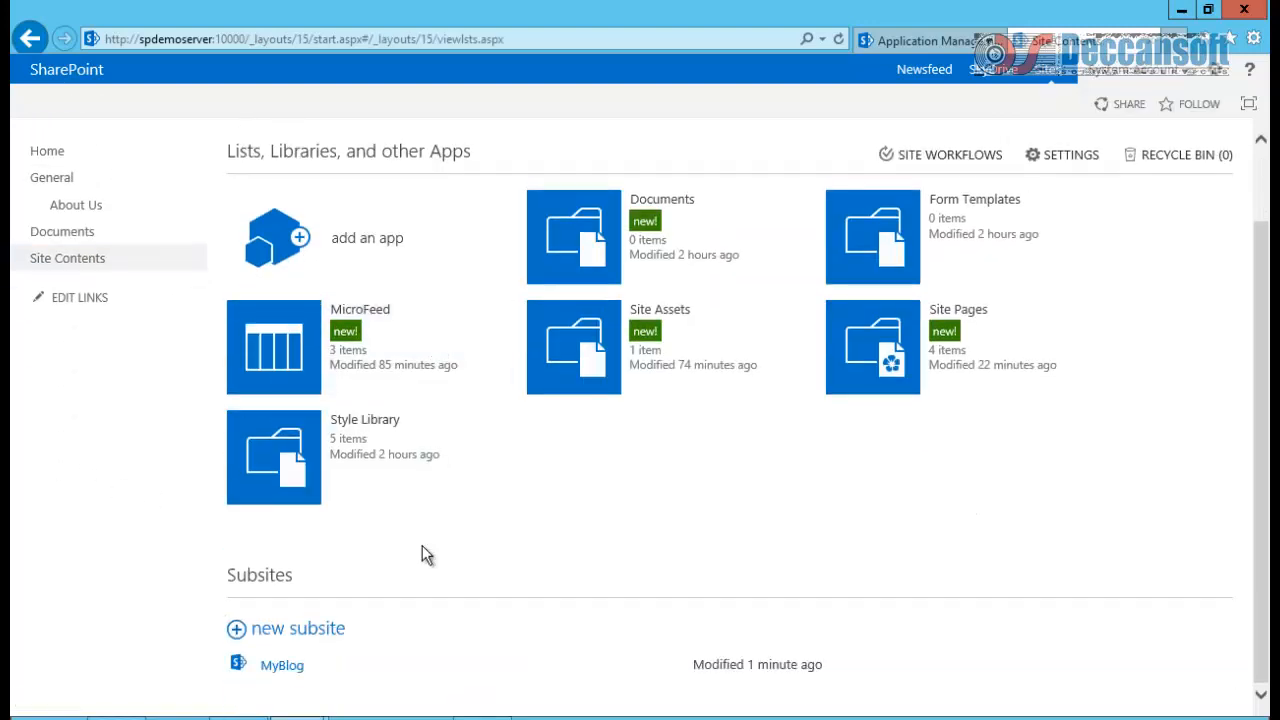
left_click(312, 636)
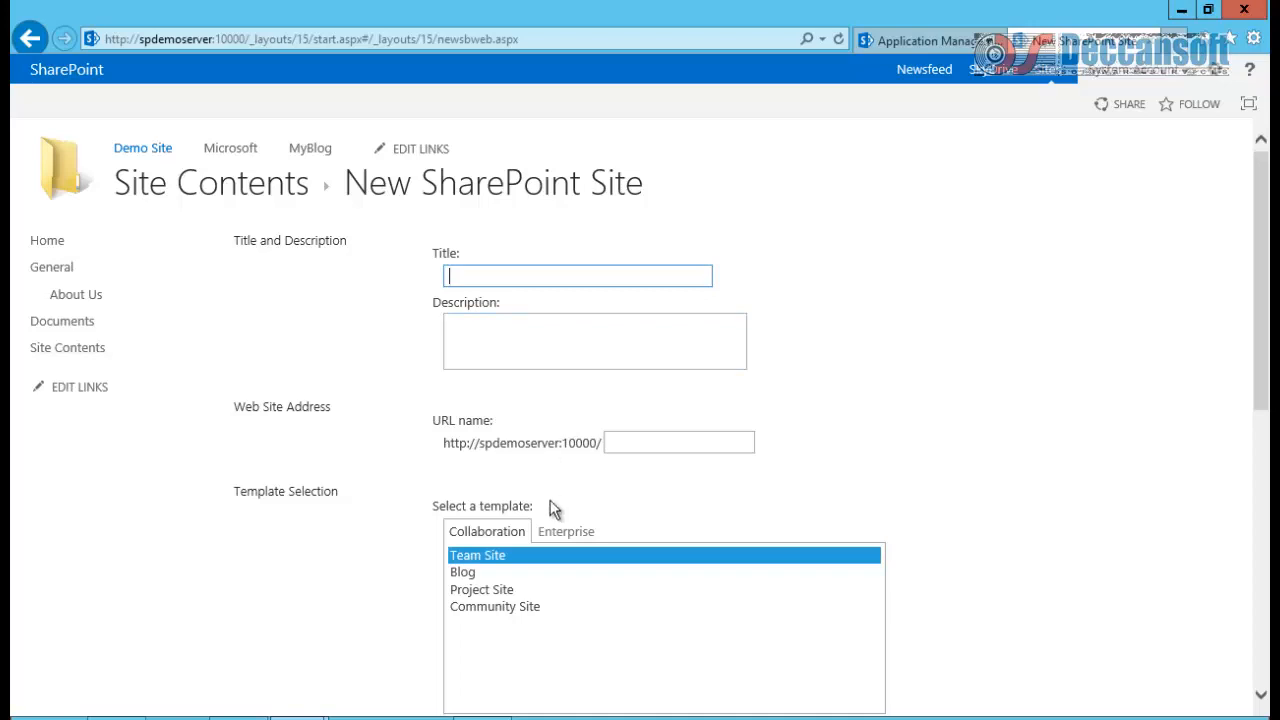
left_click(558, 608)
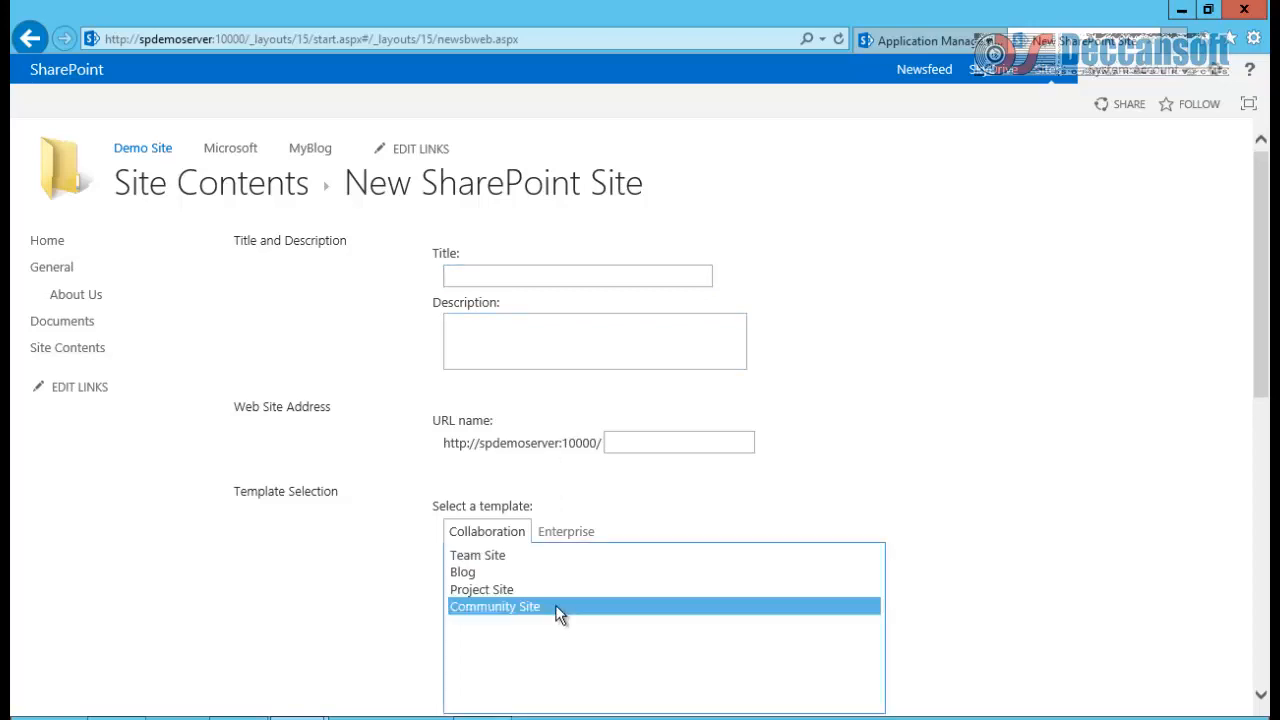
- Enter Discussion as both the title and the URL name of the new subsite
left_click(520, 271)
type("Disc")
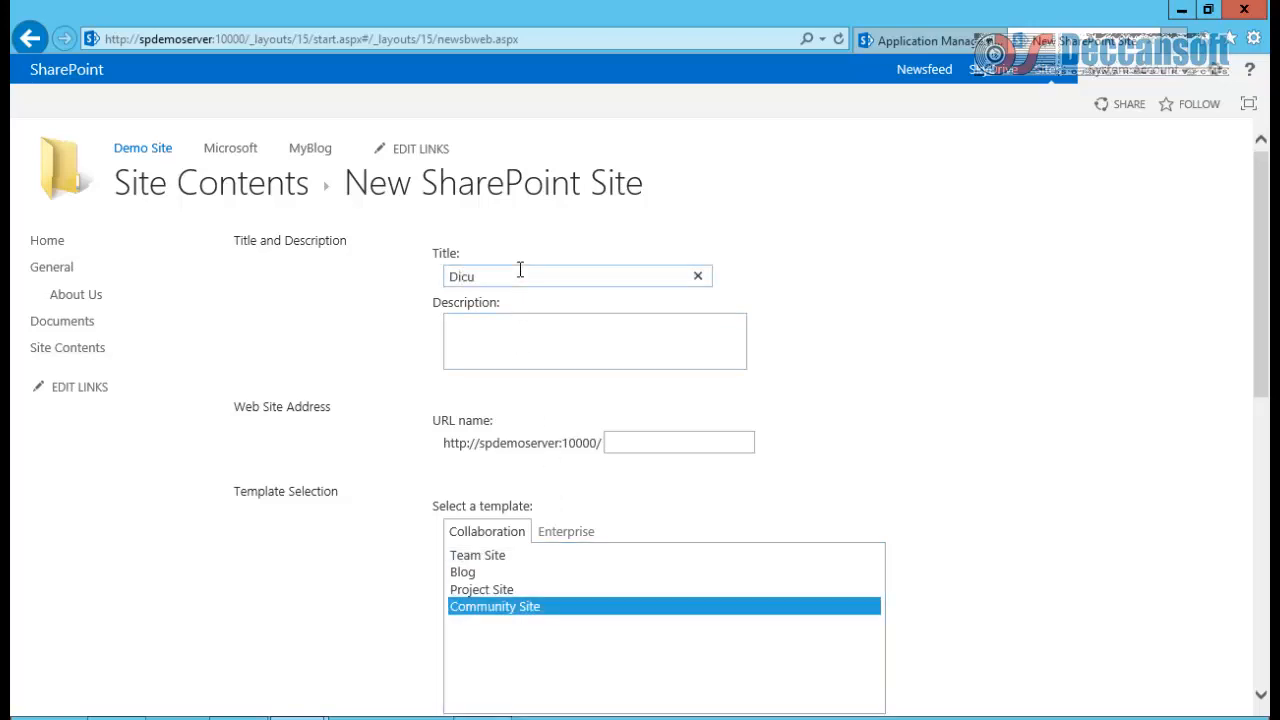
key("BackSpace")
key("BackSpace")
type("scussion")
key("Tab")
left_click(677, 443)
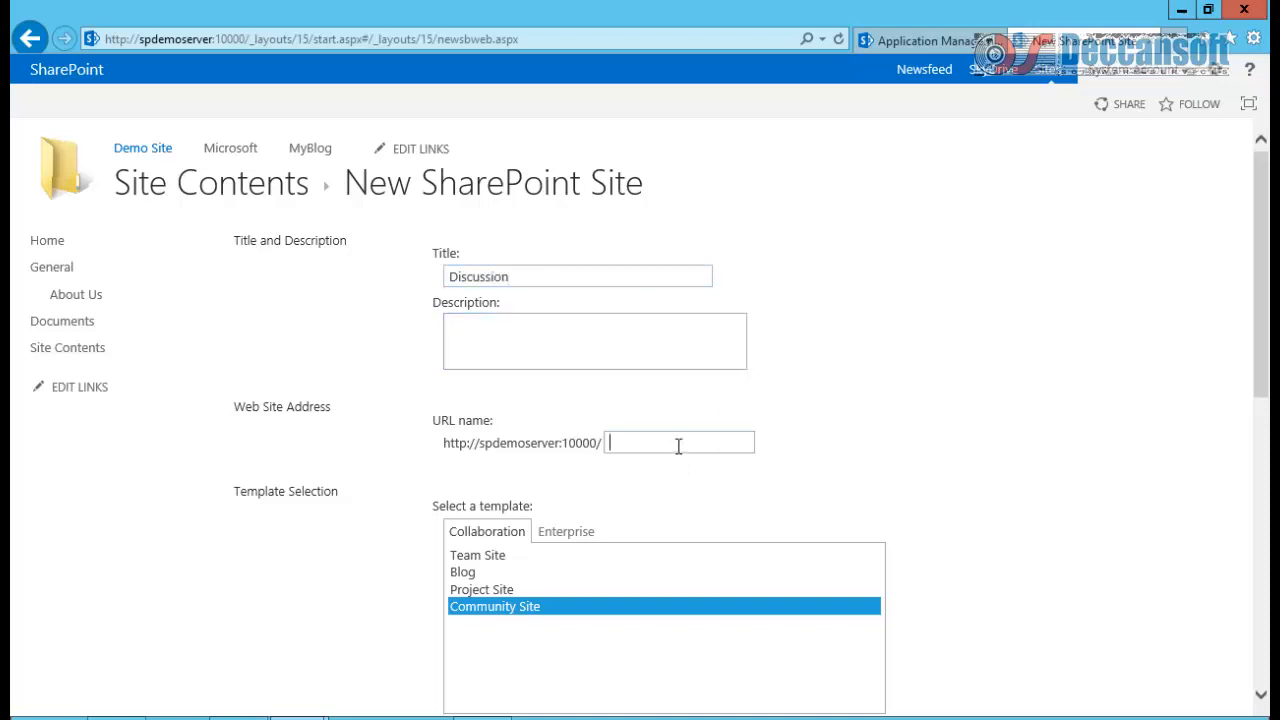
type("Discussion")
- Set the subsite to use the parent site's top link bar and create it
scroll(564, 643, "down", 7)
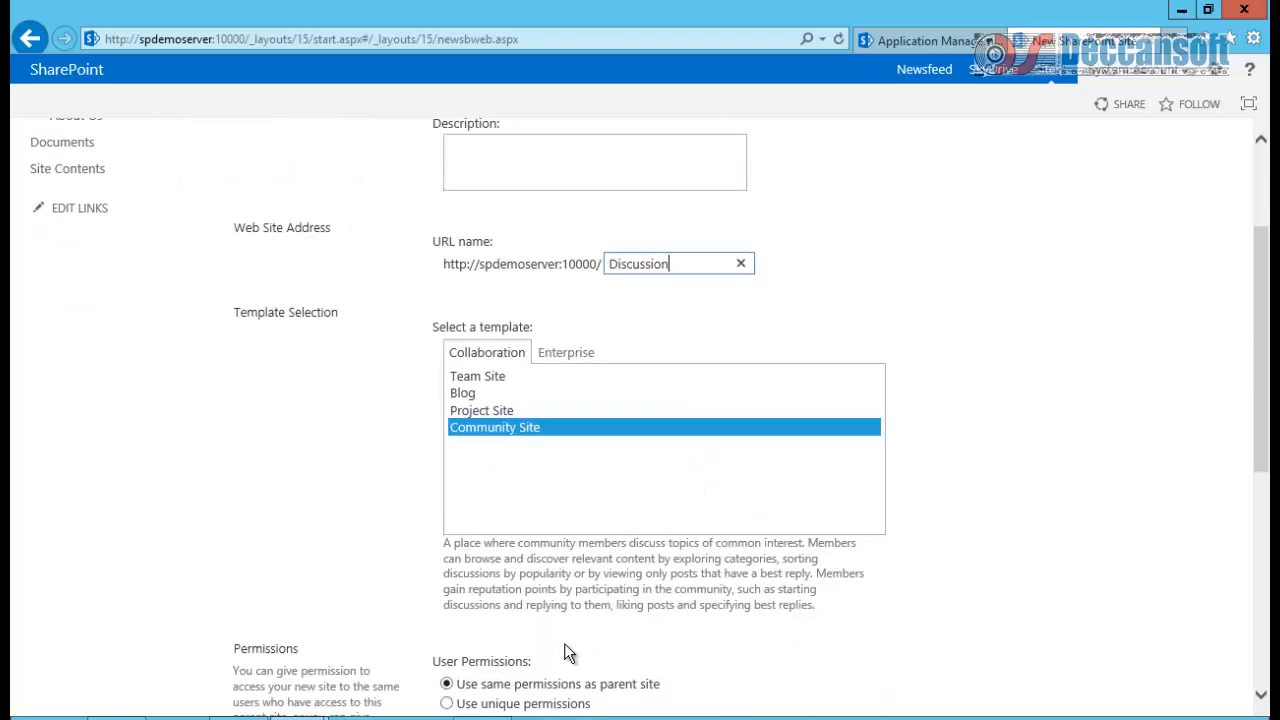
scroll(563, 652, "down", 1)
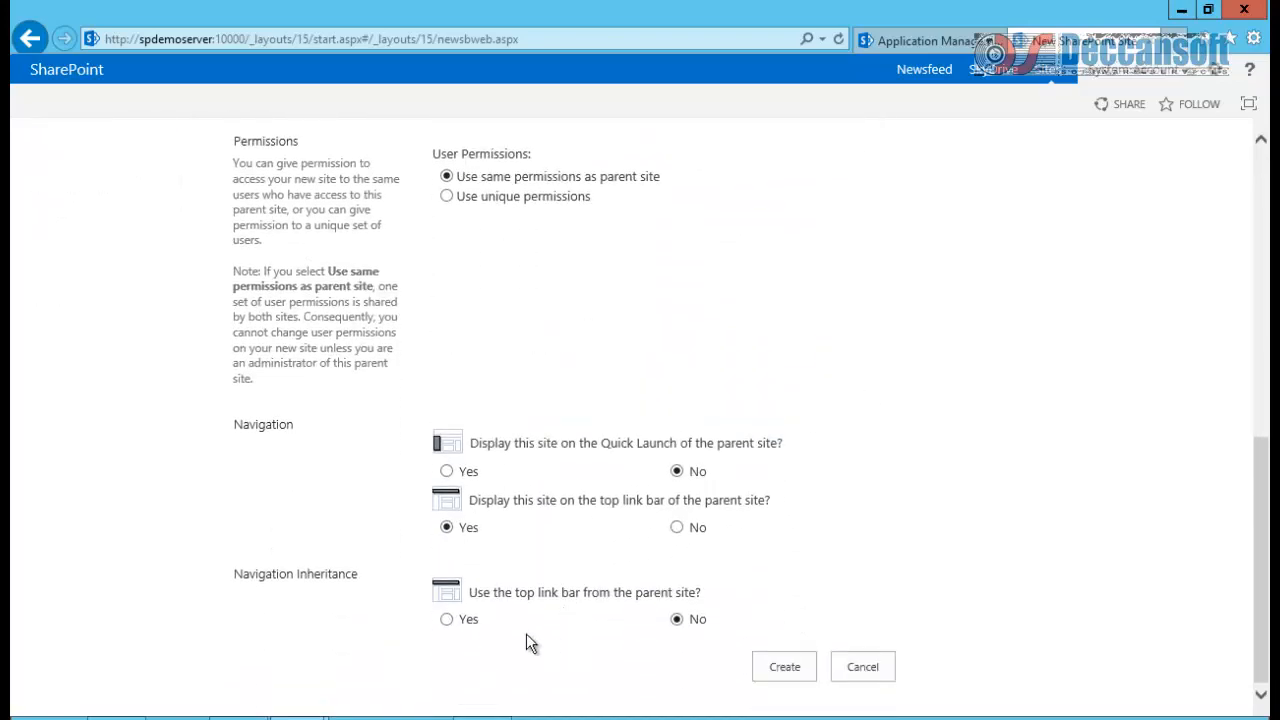
left_click(469, 621)
left_click(782, 675)
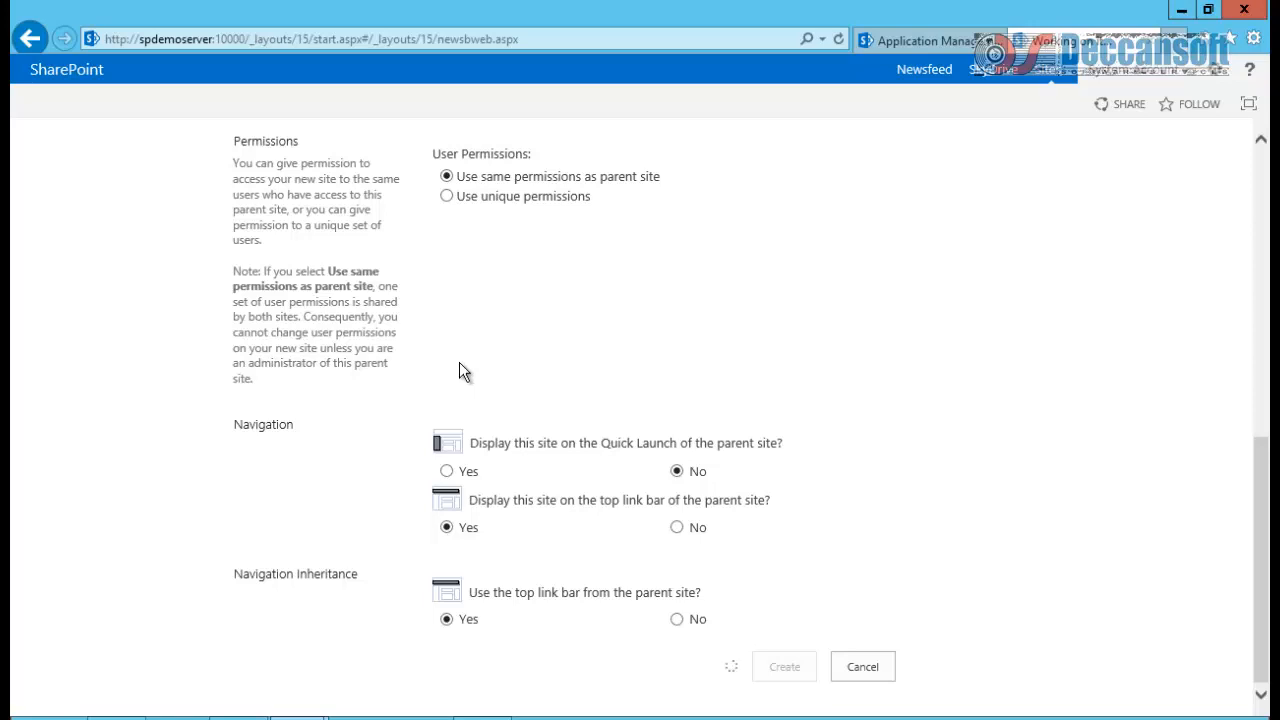
left_click(1260, 213)
left_click(1260, 213)
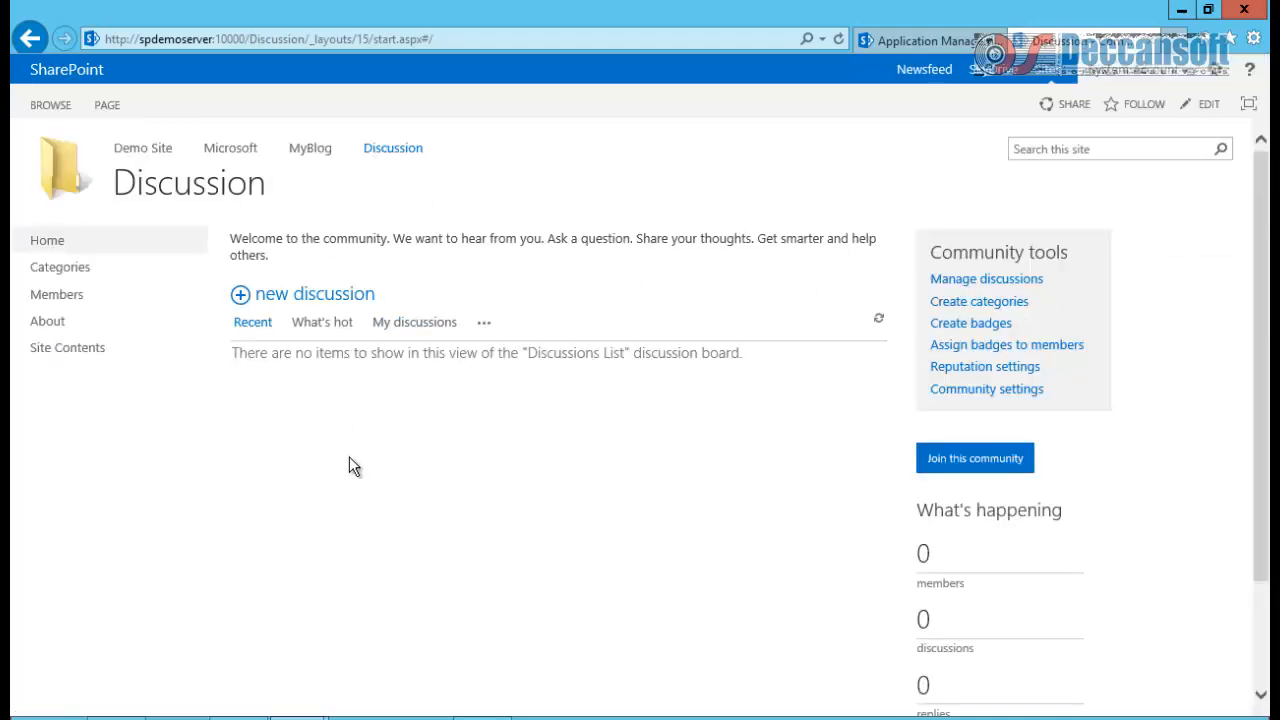
- Start a new discussion with the subject "I.T Industry Job" and the body "Its growing now..."
left_click(272, 305)
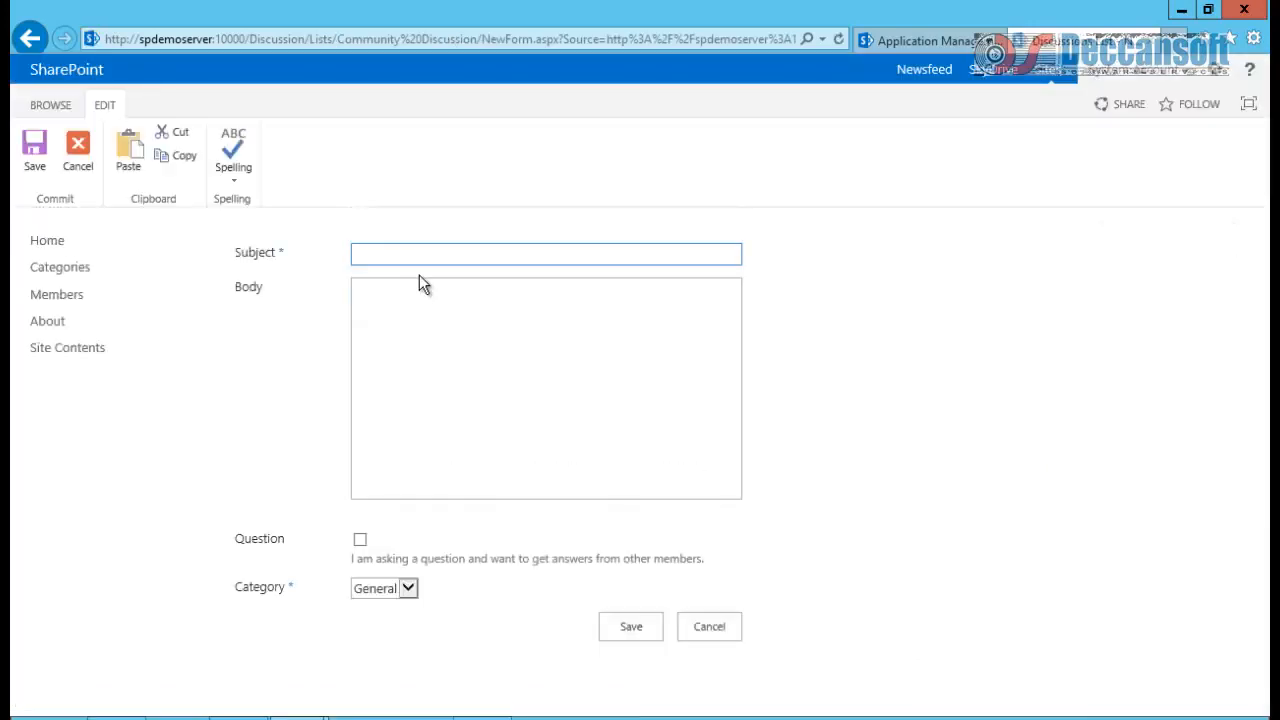
type("I.T Industry Job")
key("Tab")
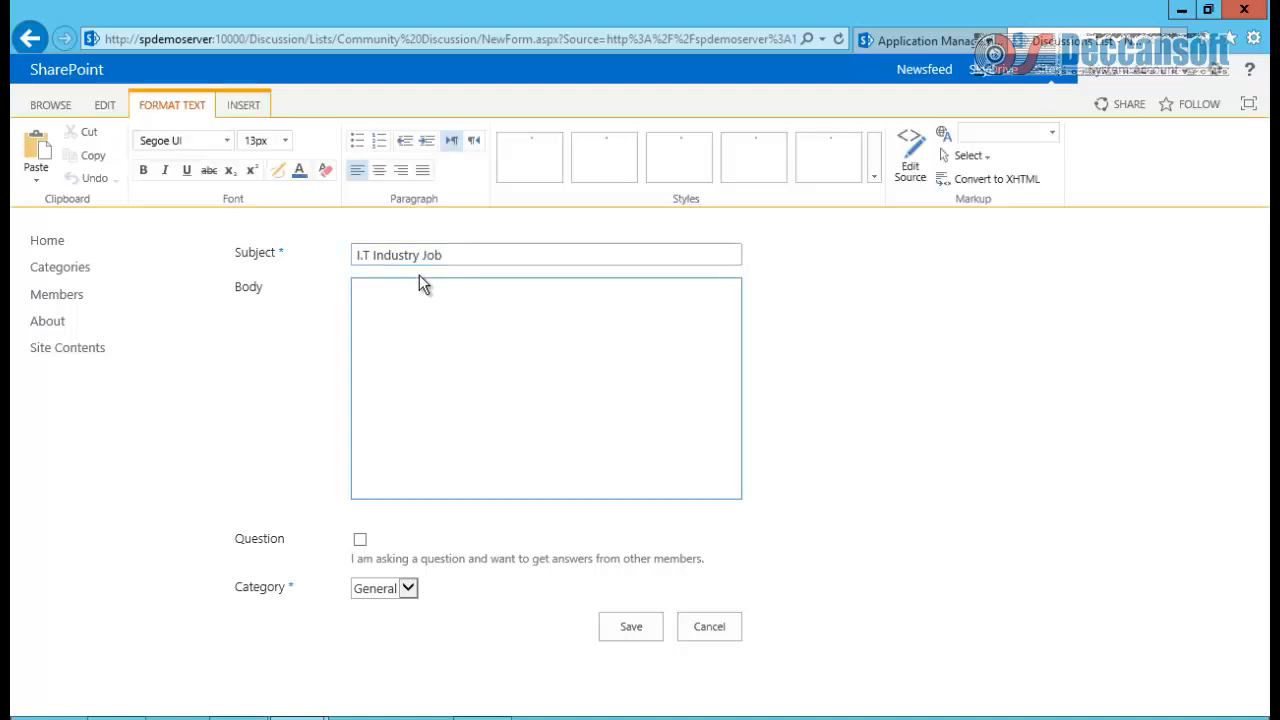
type("Its g")
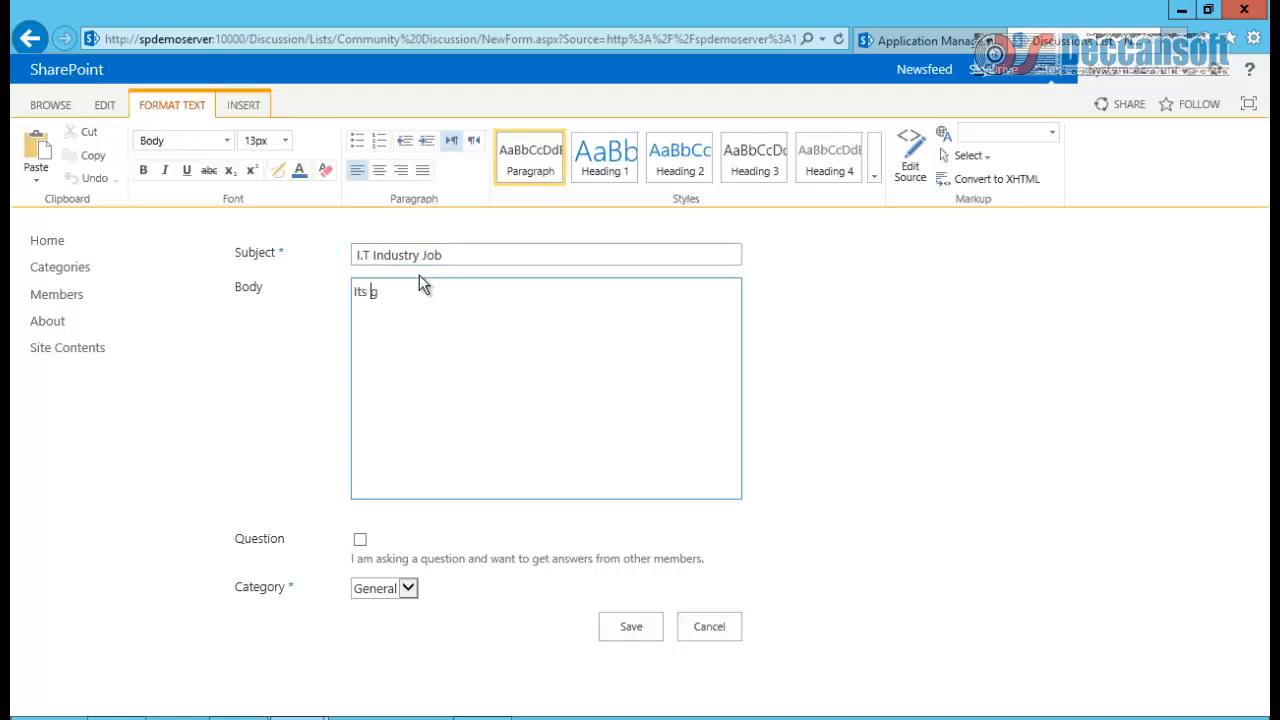
type("rowing now...")
- Mark the discussion as a question, keep its category as General and save it
left_click(360, 541)
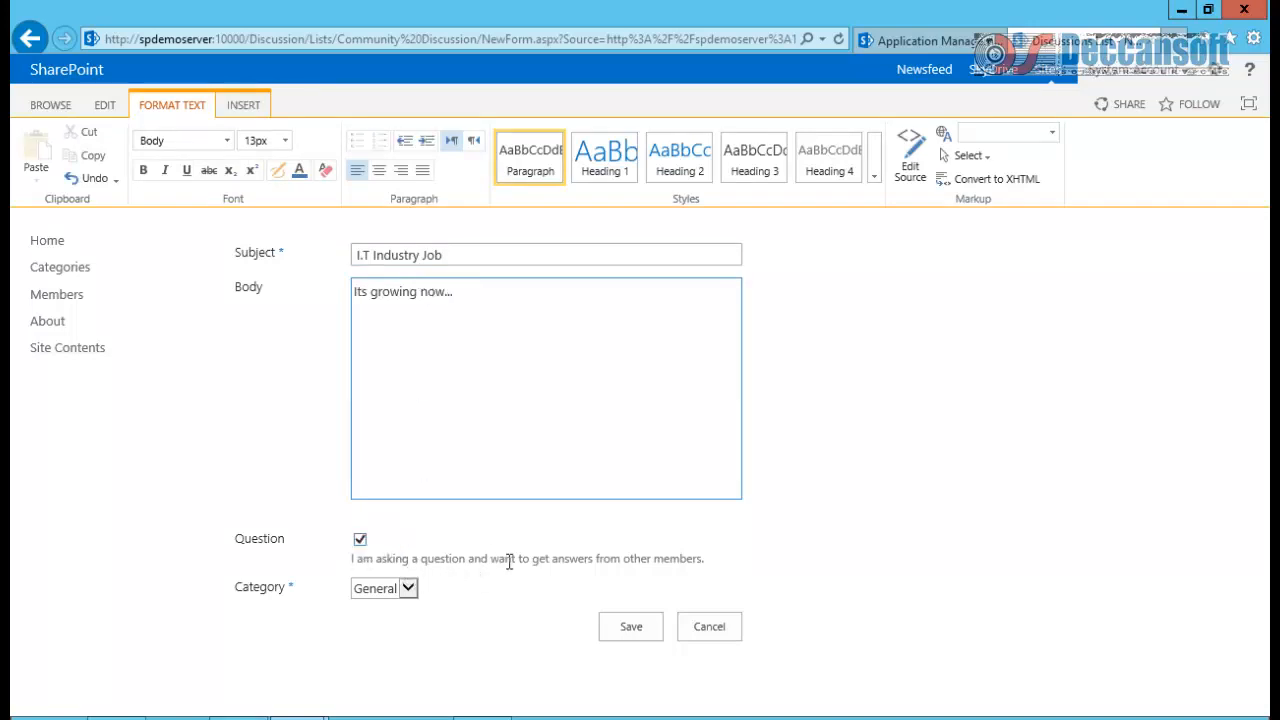
left_click(414, 594)
left_click(416, 594)
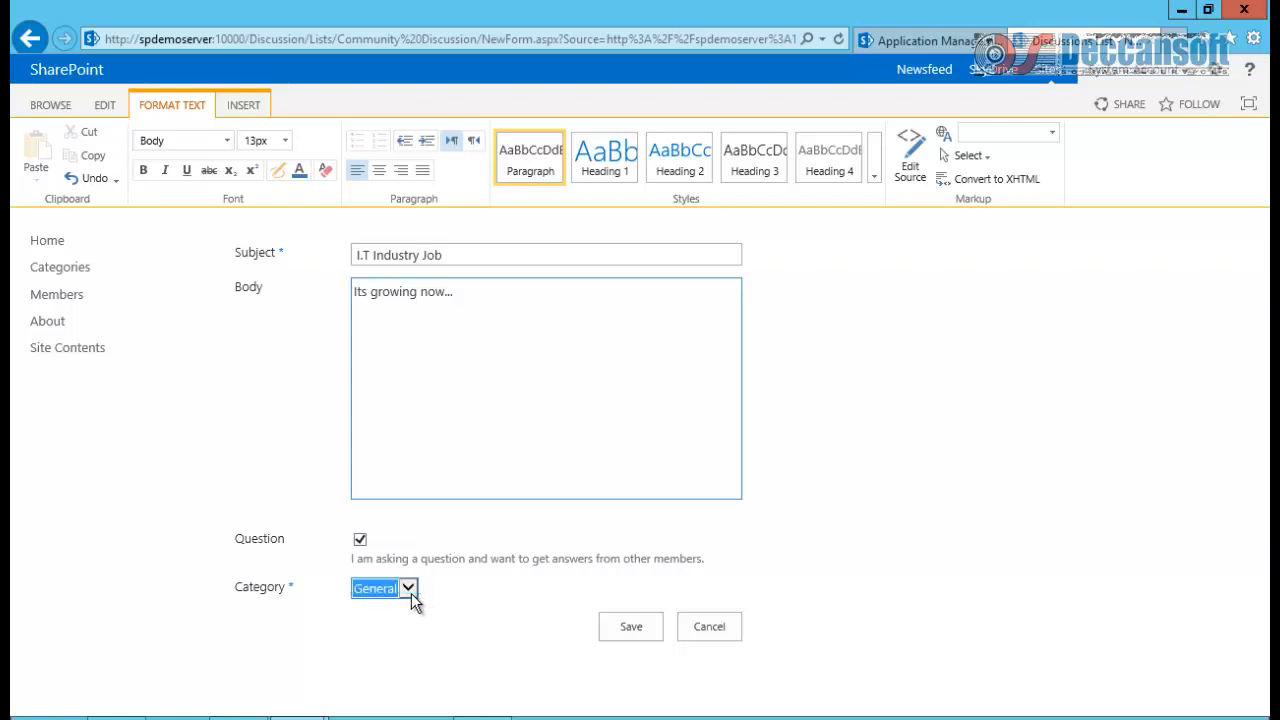
left_click(624, 625)
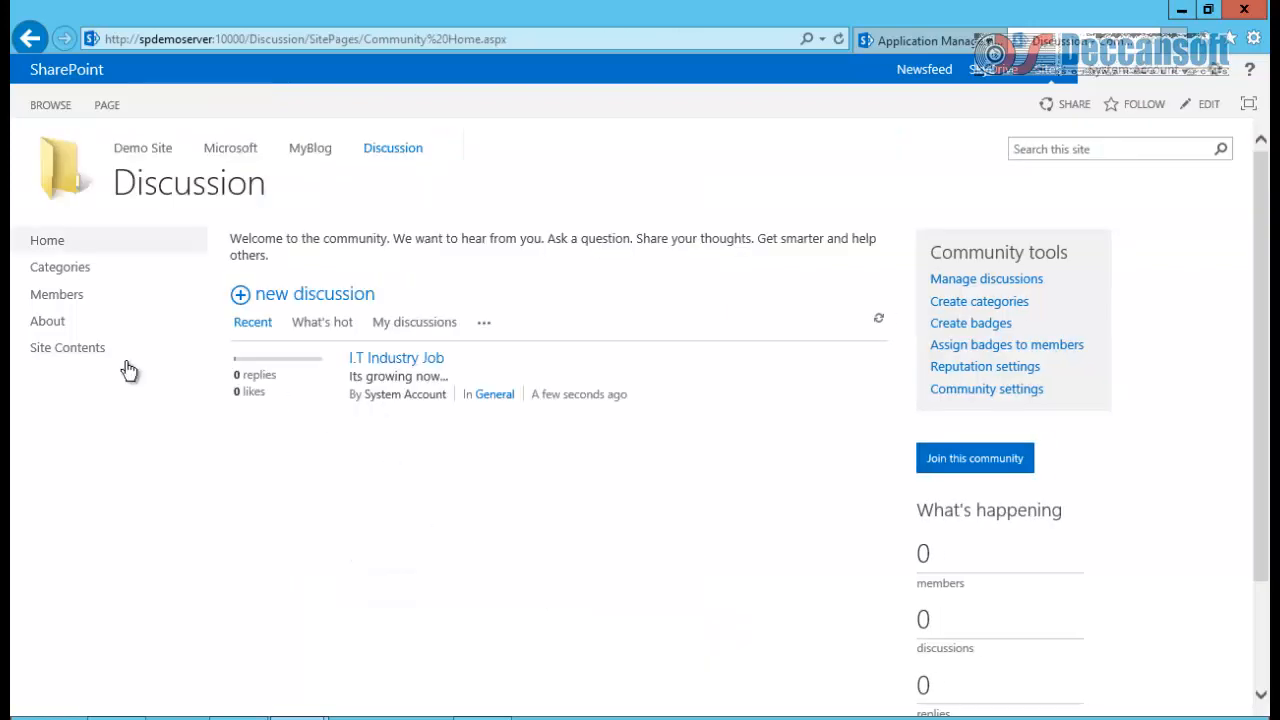
- Check the Discussion site's categories page, including its community activity and top contributors
left_click(55, 270)
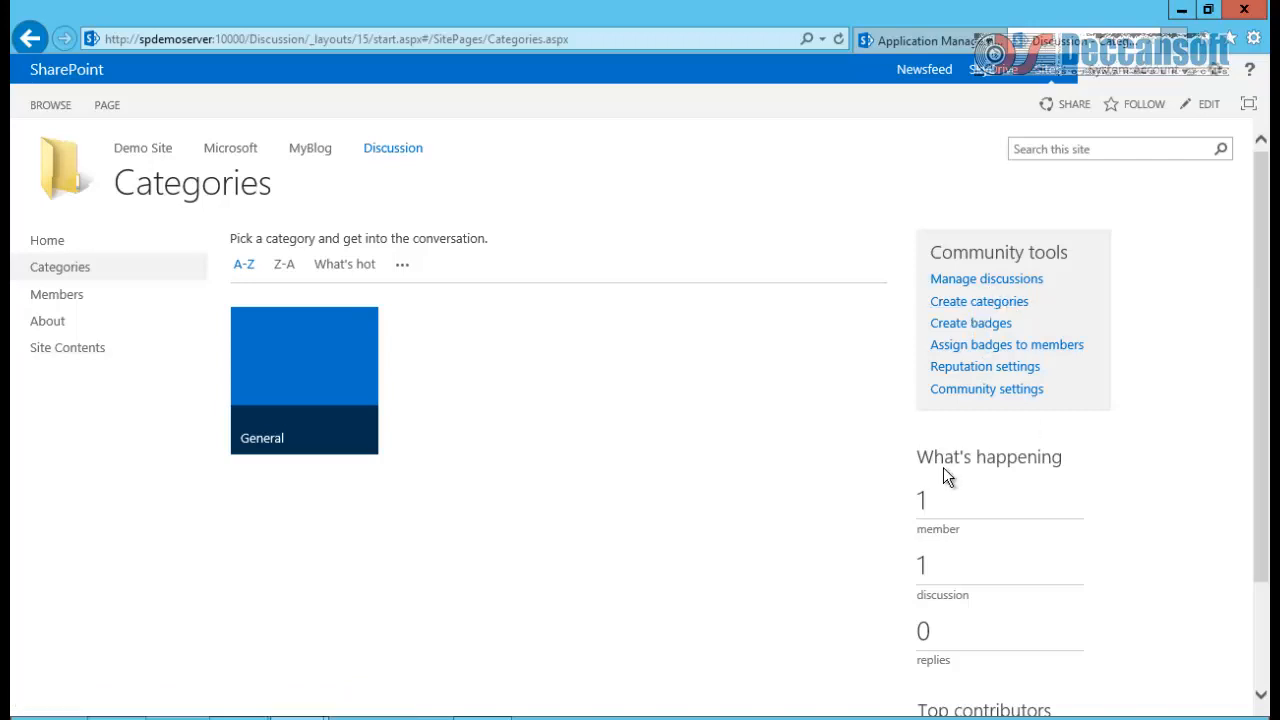
scroll(1033, 550, "down", 3)
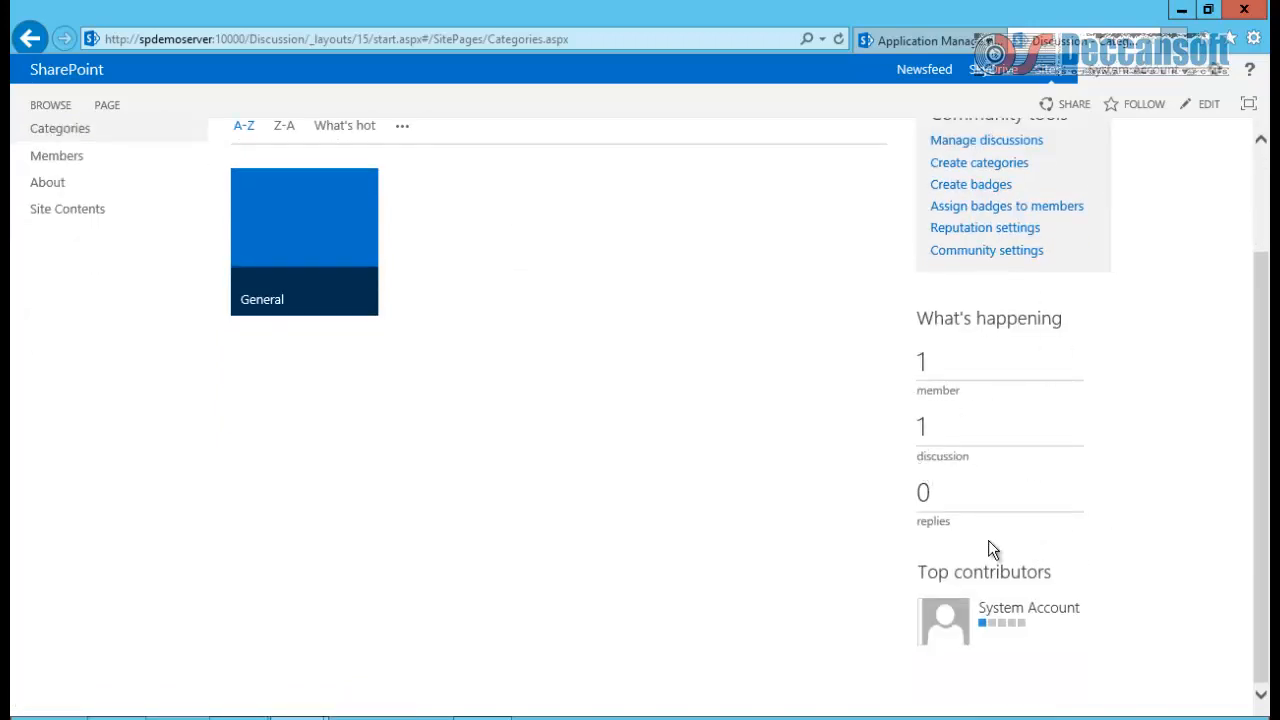
scroll(959, 542, "up", 3)
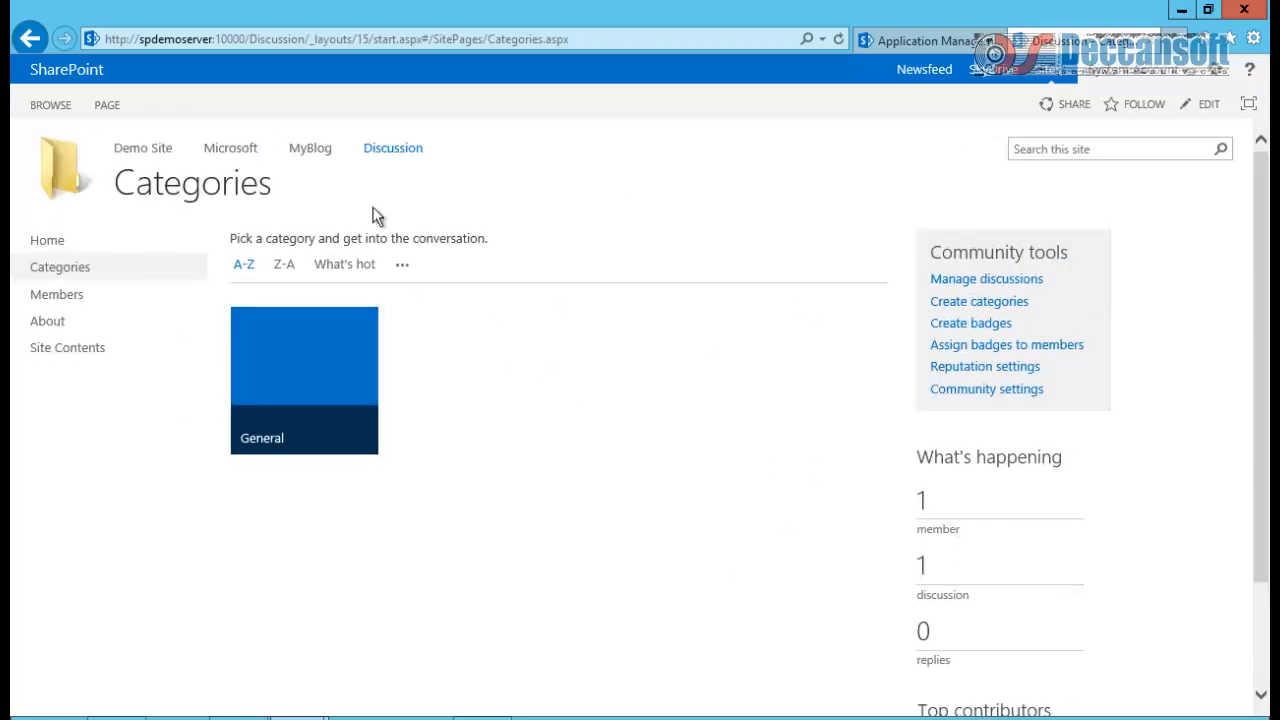
- Visit MyBlog and Demo Site through the shared site links, and check the subsites listed in Demo Site's site contents
left_click(310, 152)
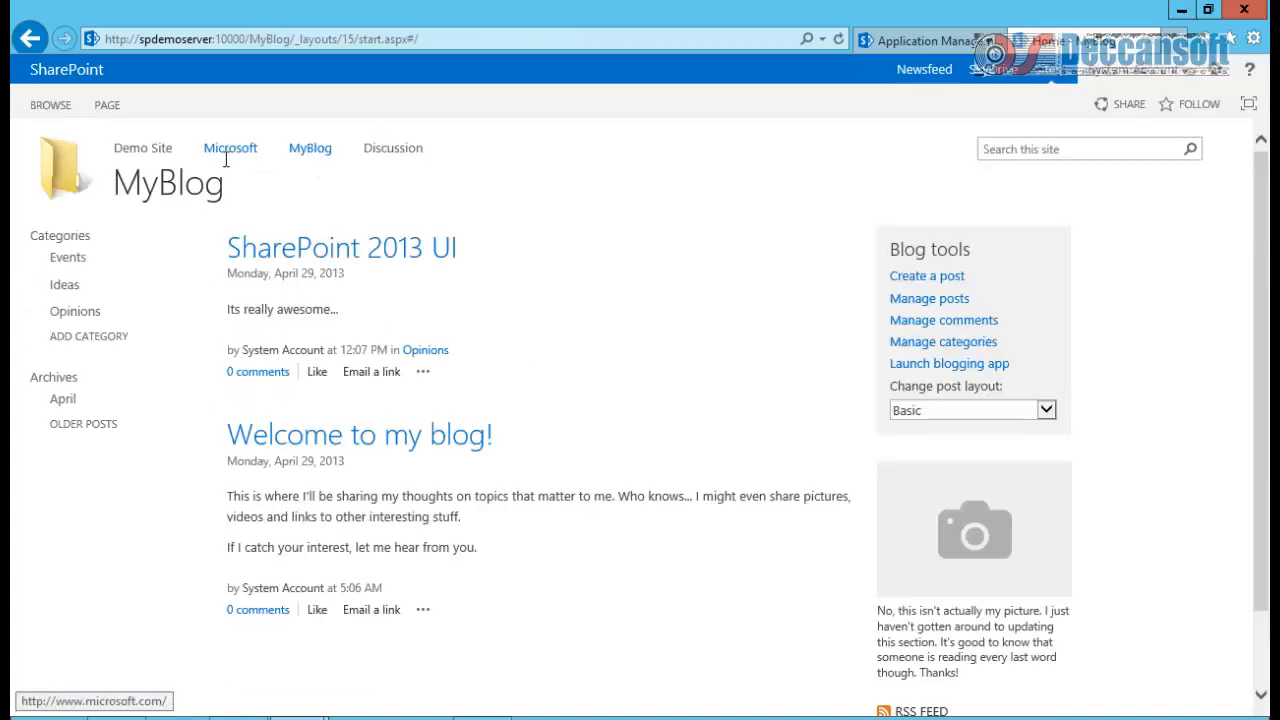
left_click(150, 156)
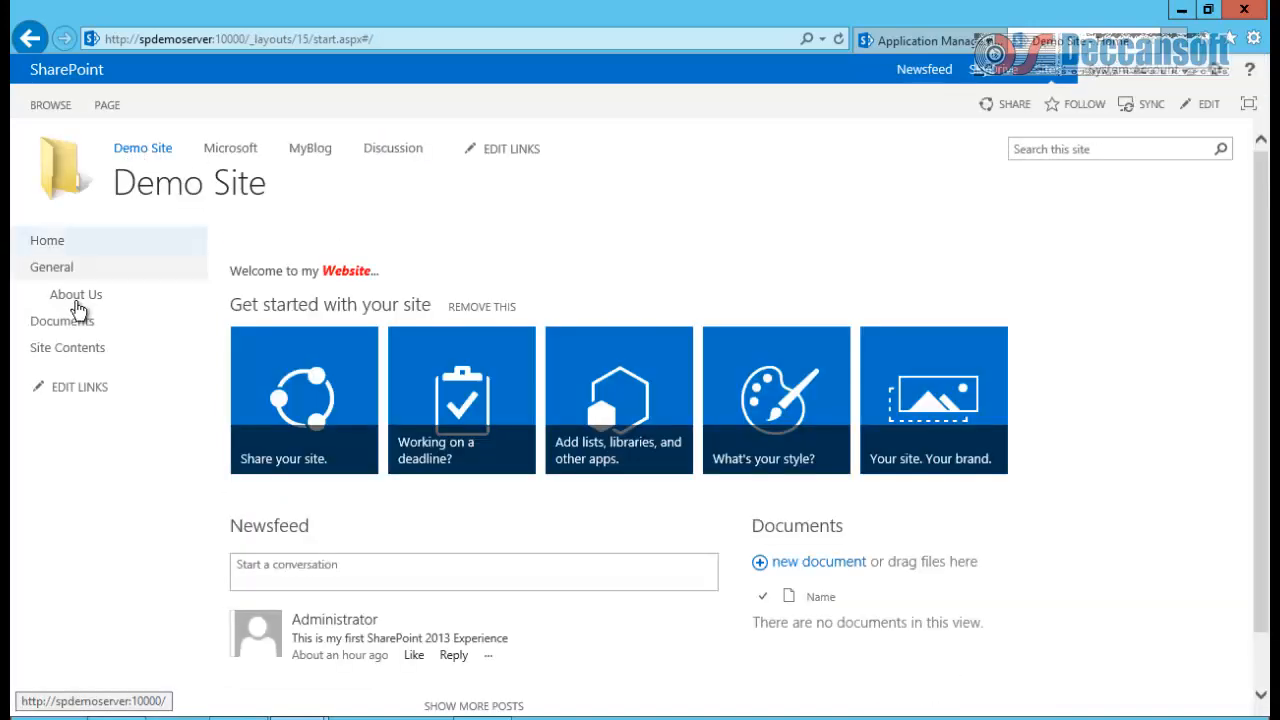
left_click(58, 355)
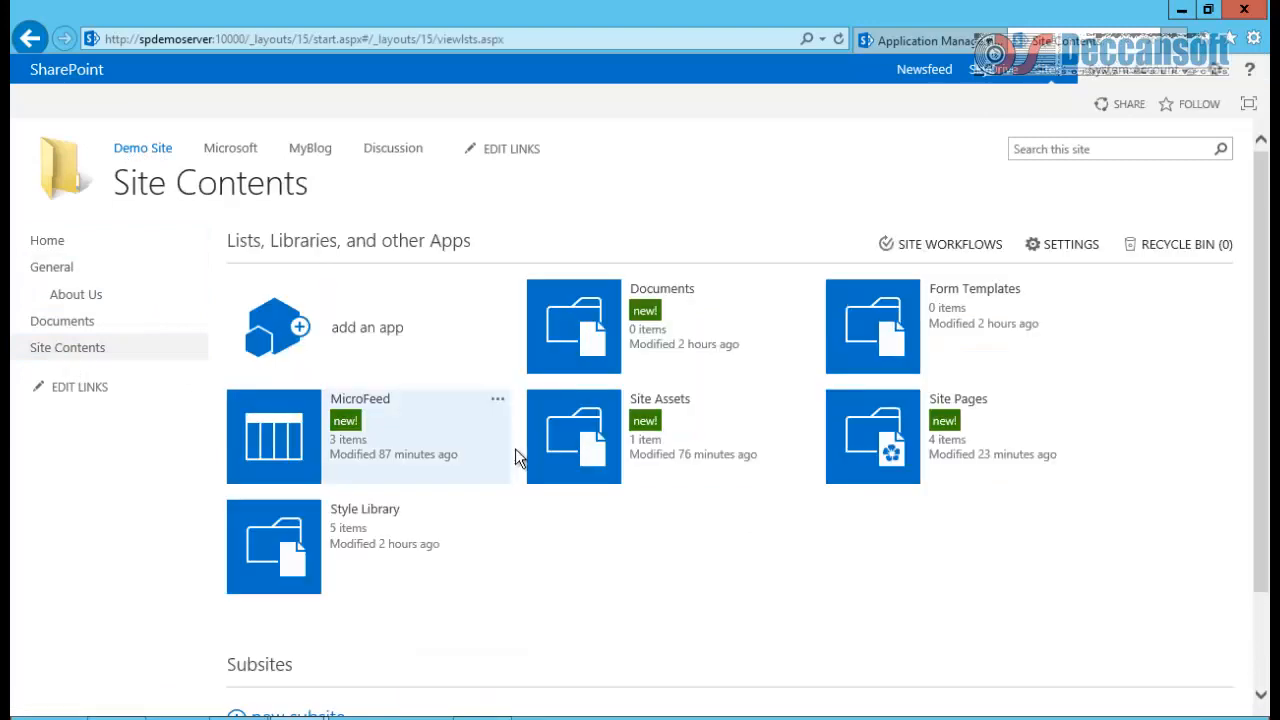
scroll(480, 520, "down", 3)
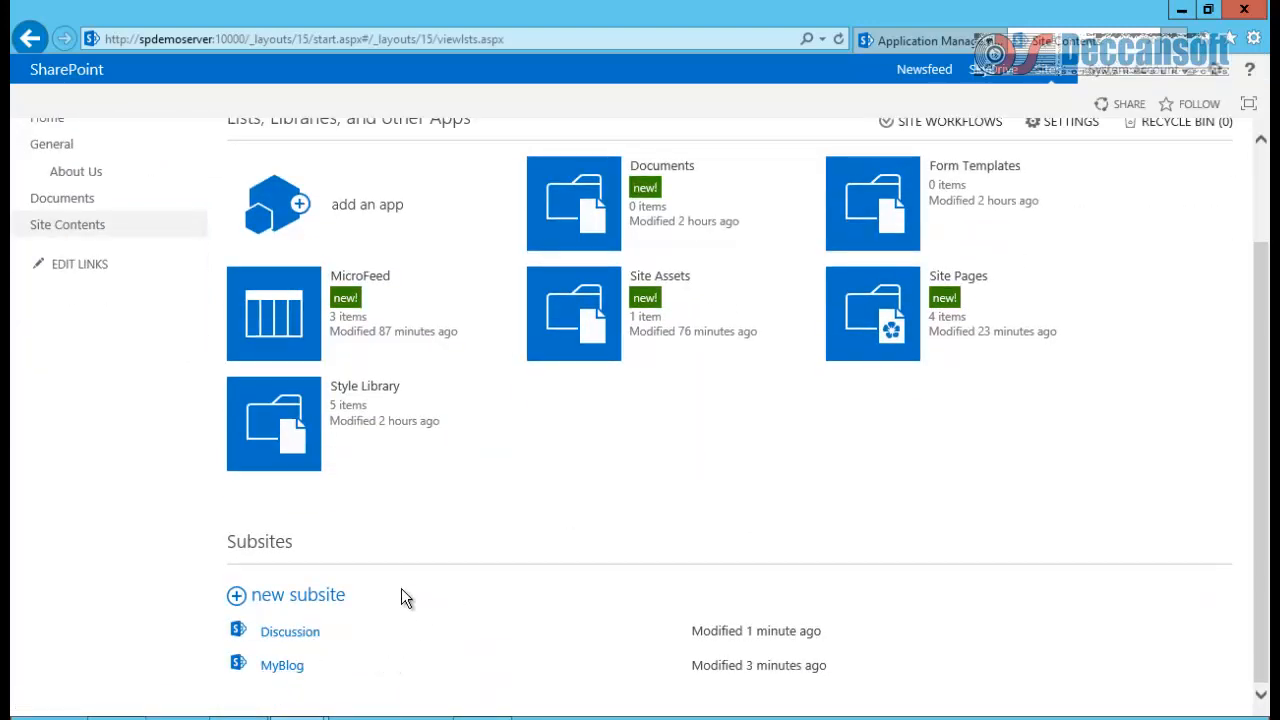
scroll(404, 580, "up", 2)
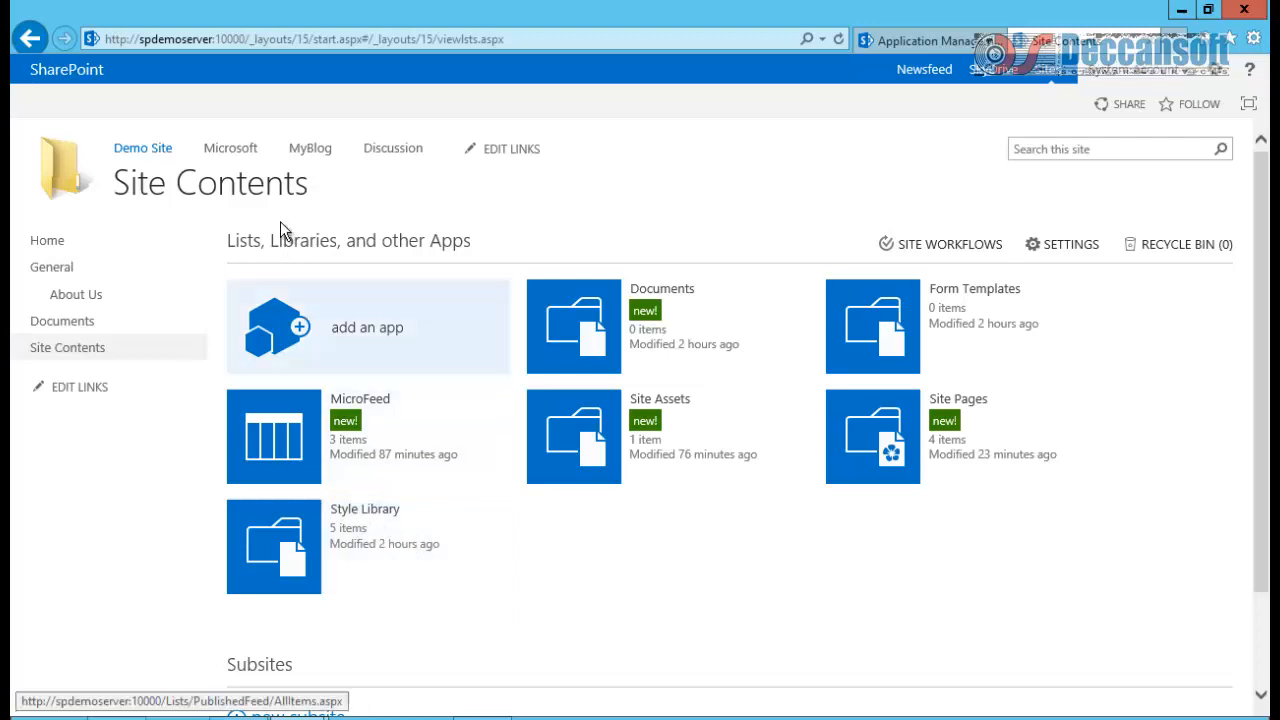
- Open the MyBlog subsite and look over its site contents
left_click(297, 160)
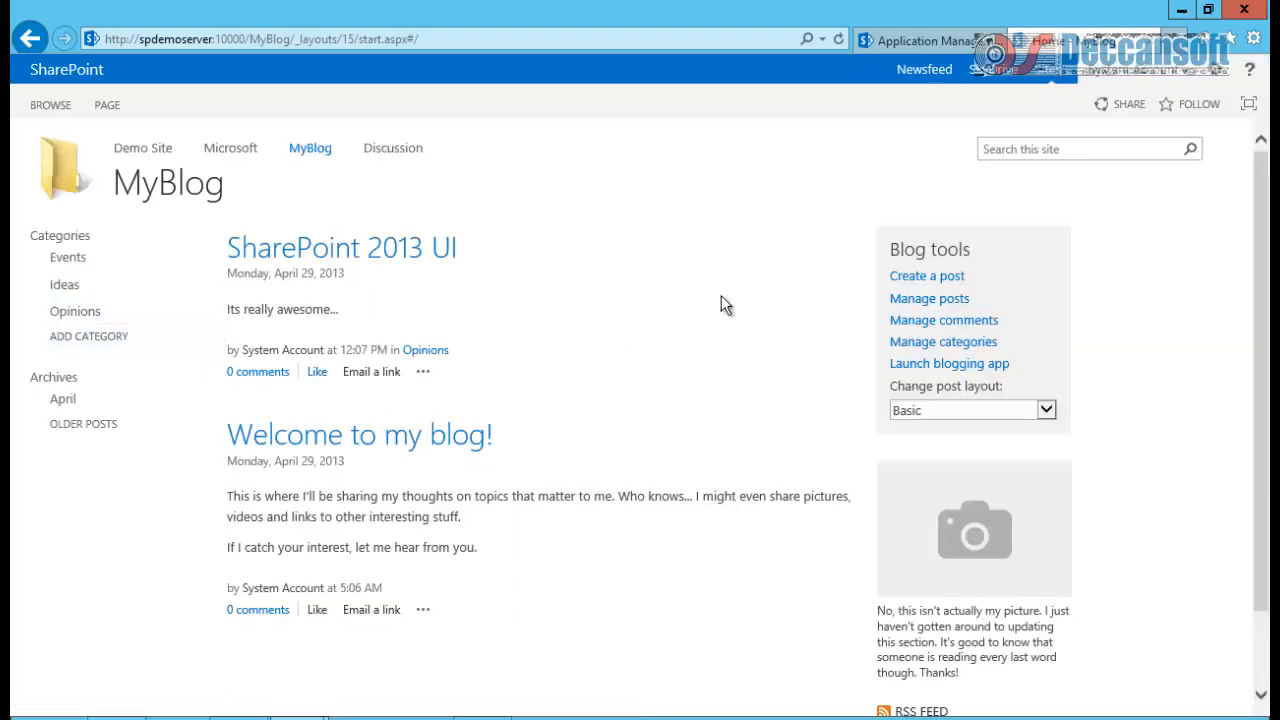
left_click(1217, 72)
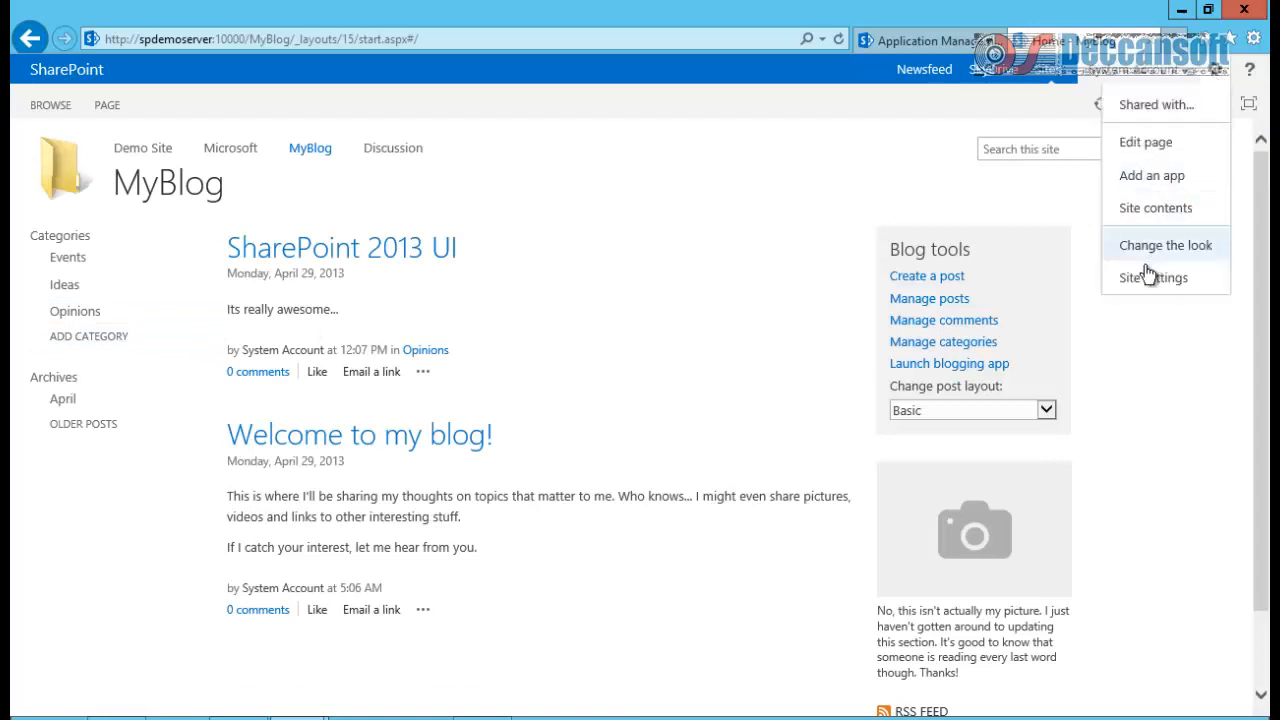
left_click(1147, 220)
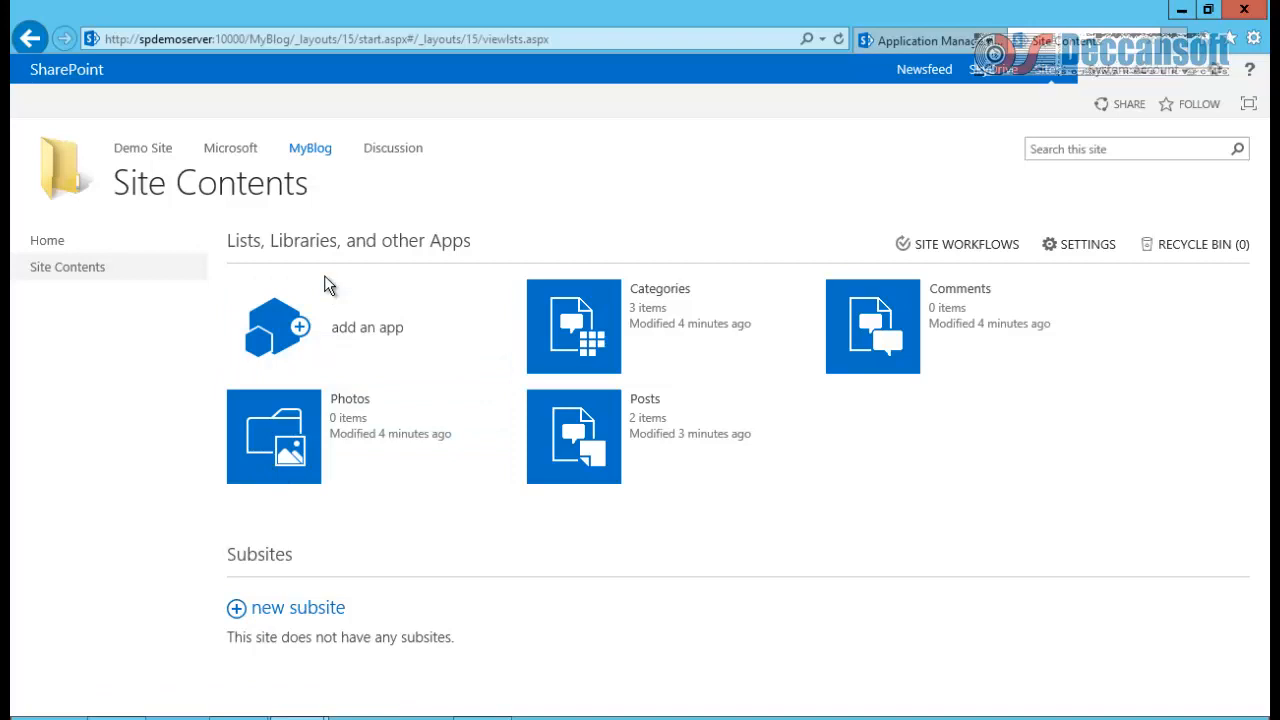
- Switch to the Word document on managing sites and examine the Logical Site Hierarchy diagram
left_click(483, 718)
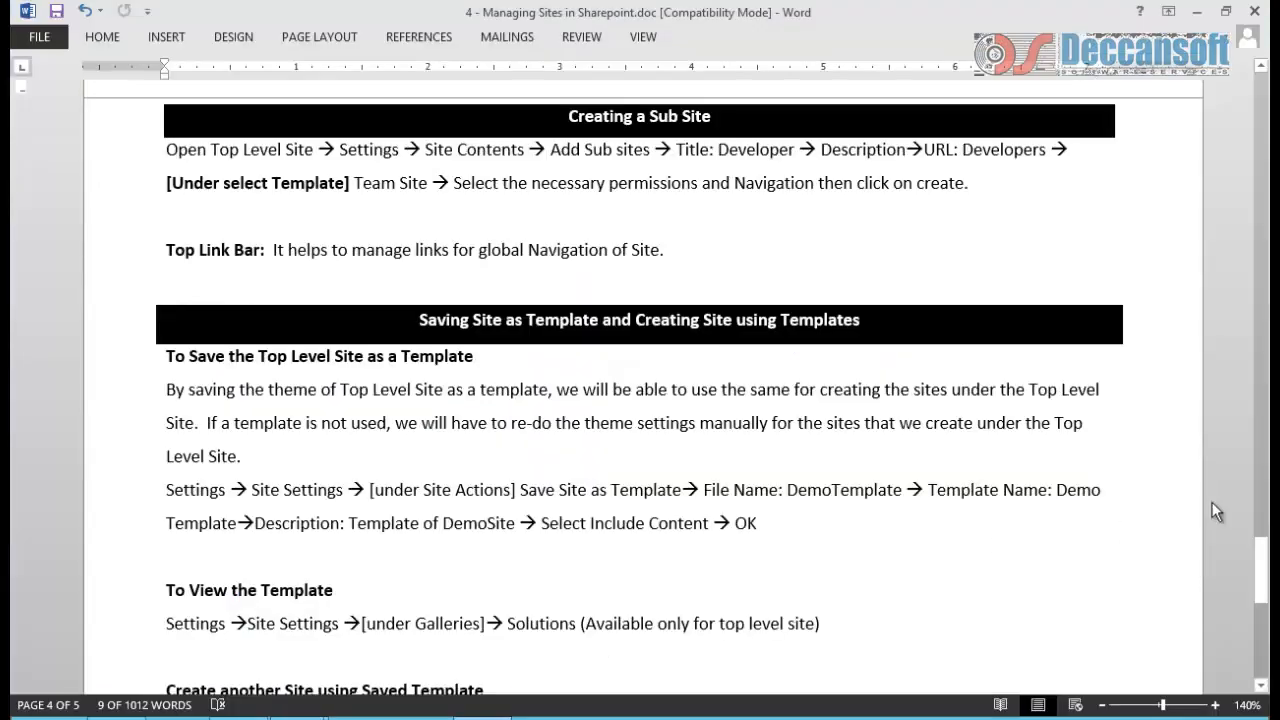
left_click_drag(1262, 590, 1262, 170)
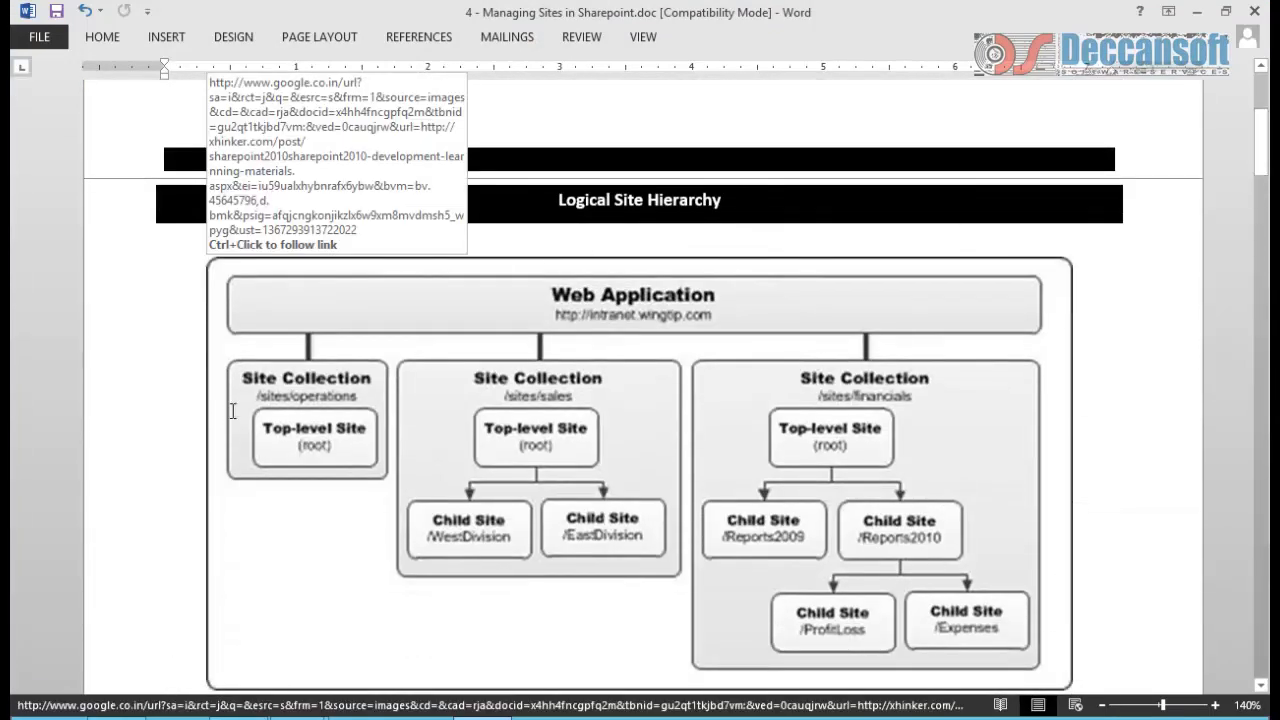
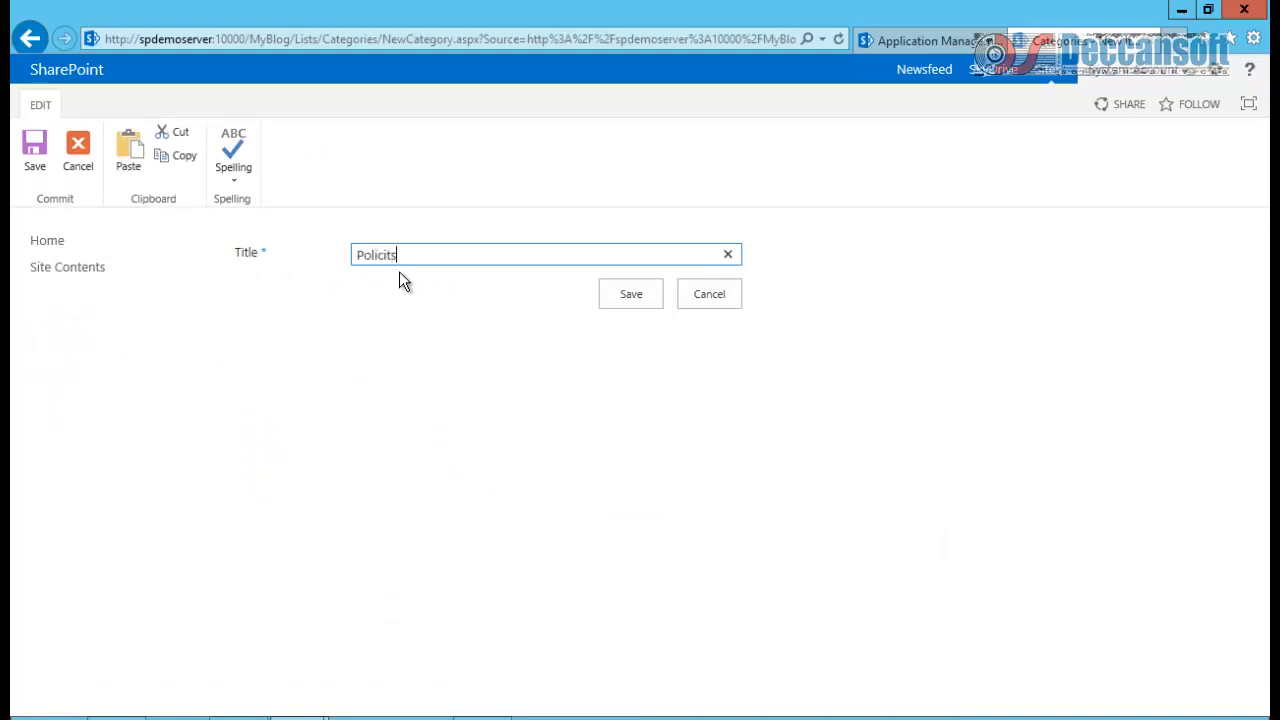
- Correct the new MyBlog category's title to Politics and save the category
key("BackSpace")
key("BackSpace")
key("BackSpace")
key("BackSpace")
type("tics")
left_click(633, 295)
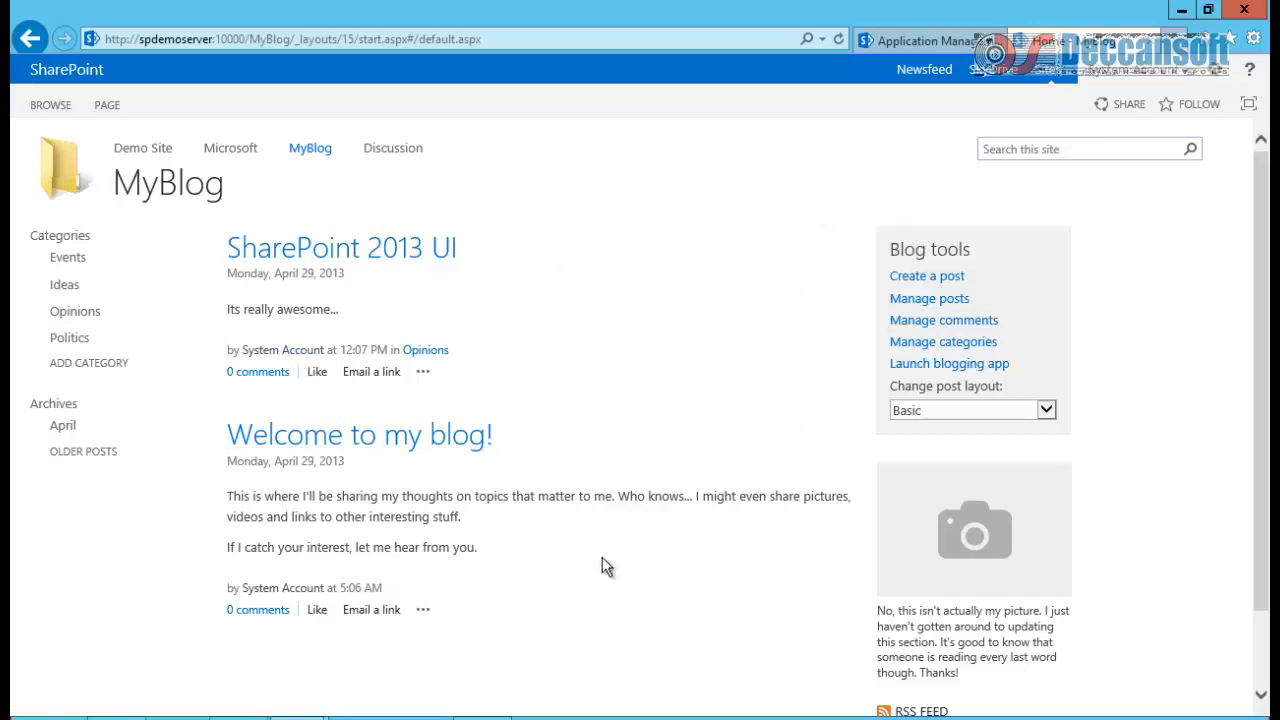
- Open the MyBlog subsite's site settings and start saving the site as a template
left_click(311, 152)
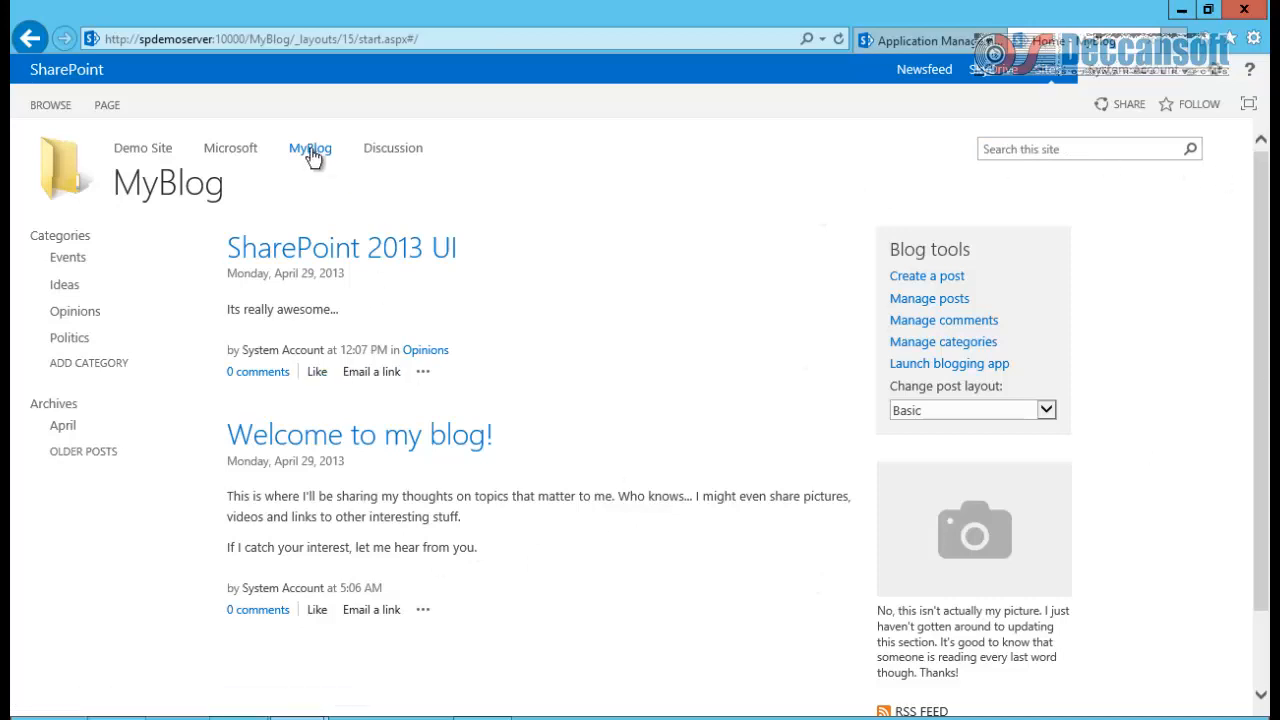
left_click(1214, 74)
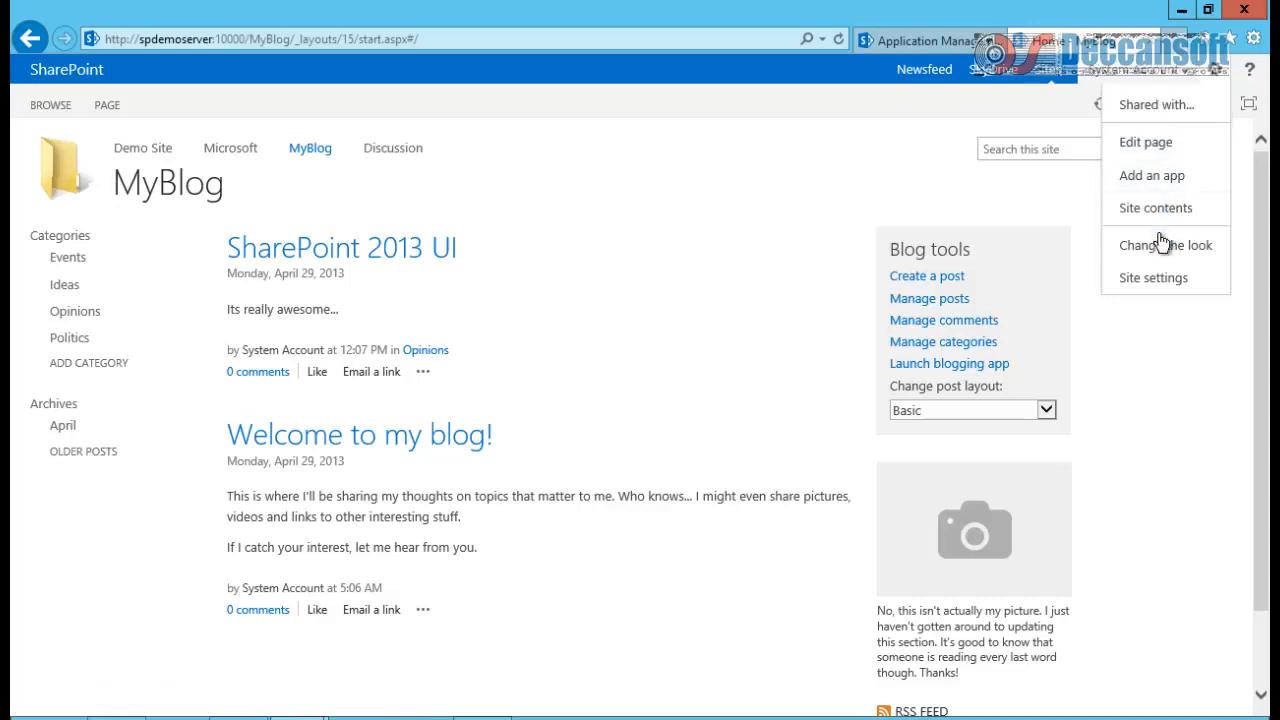
left_click(1148, 280)
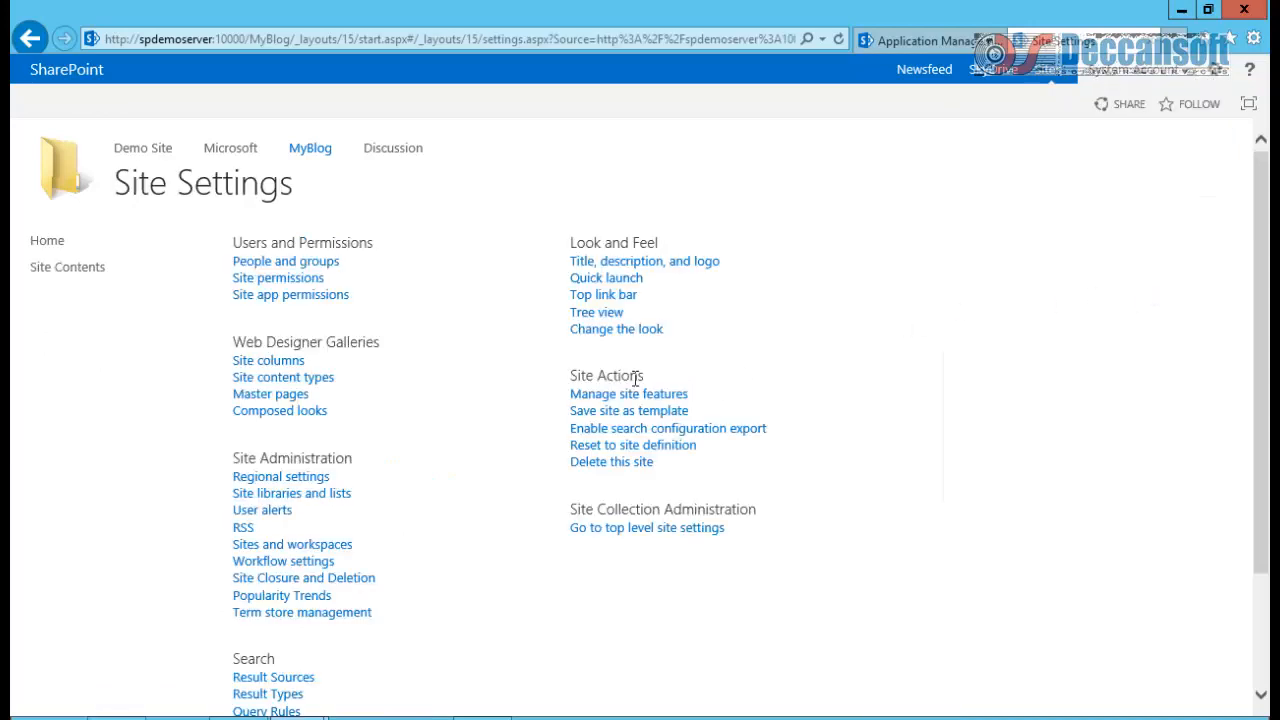
left_click_drag(571, 375, 650, 377)
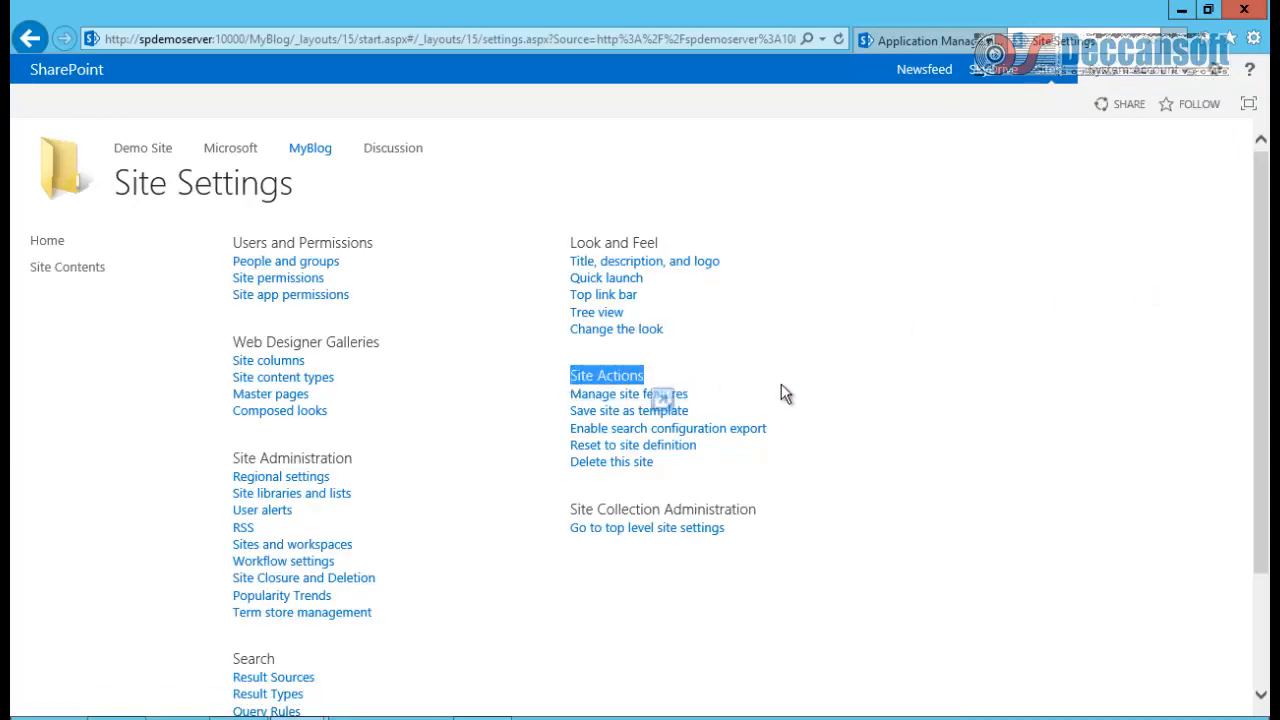
left_click(734, 411)
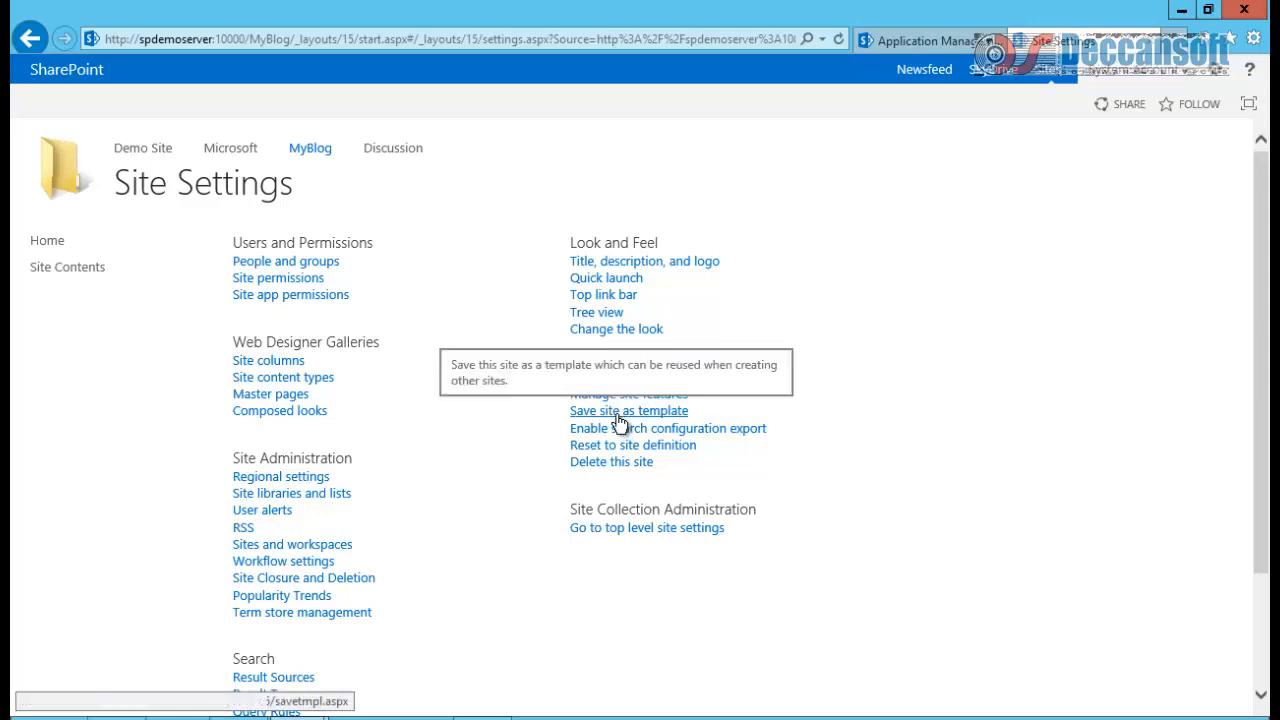
left_click(618, 414)
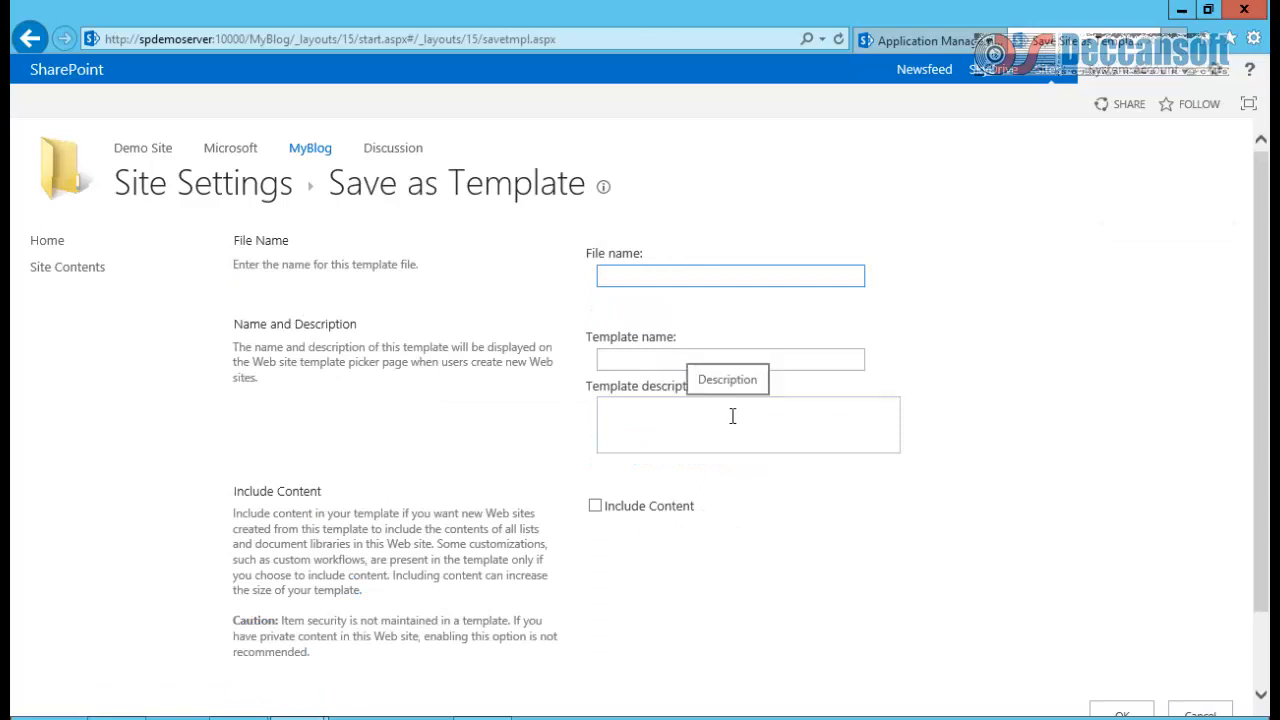
- Enter MyBlogTemplate as both the file name and the template name
type("MyBlo")
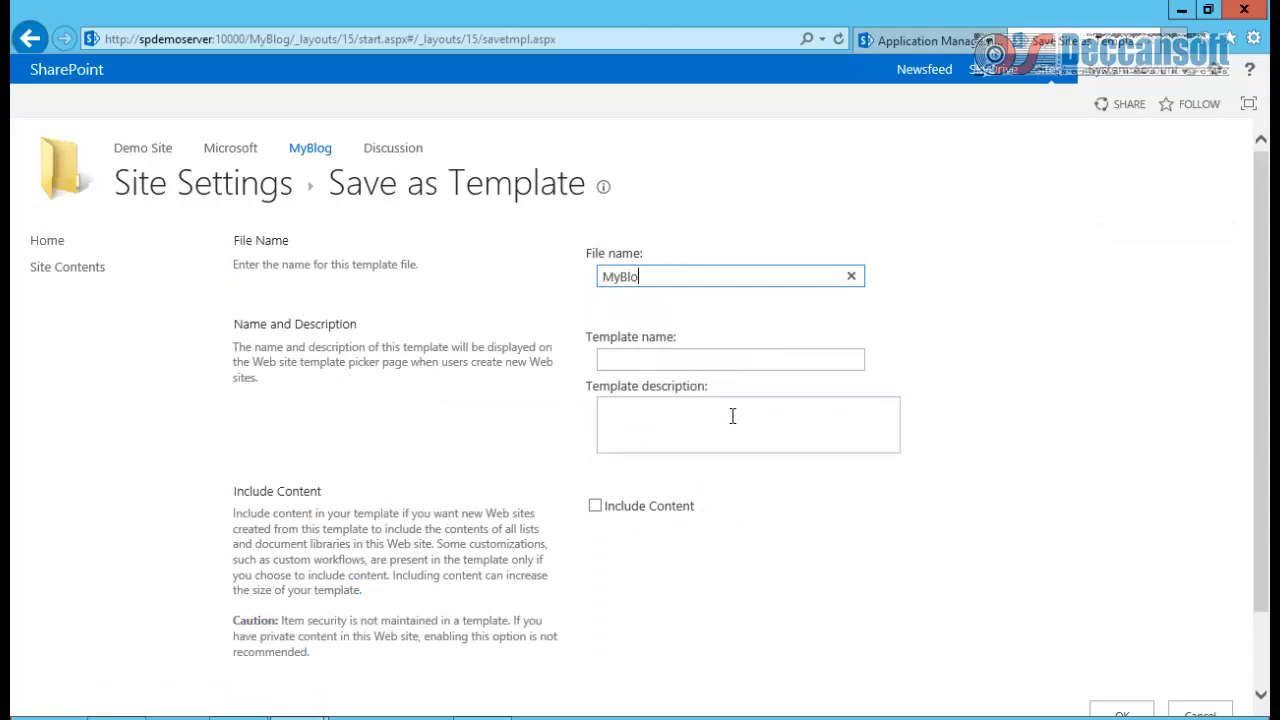
type("gTemplate")
left_click(744, 363)
type("M")
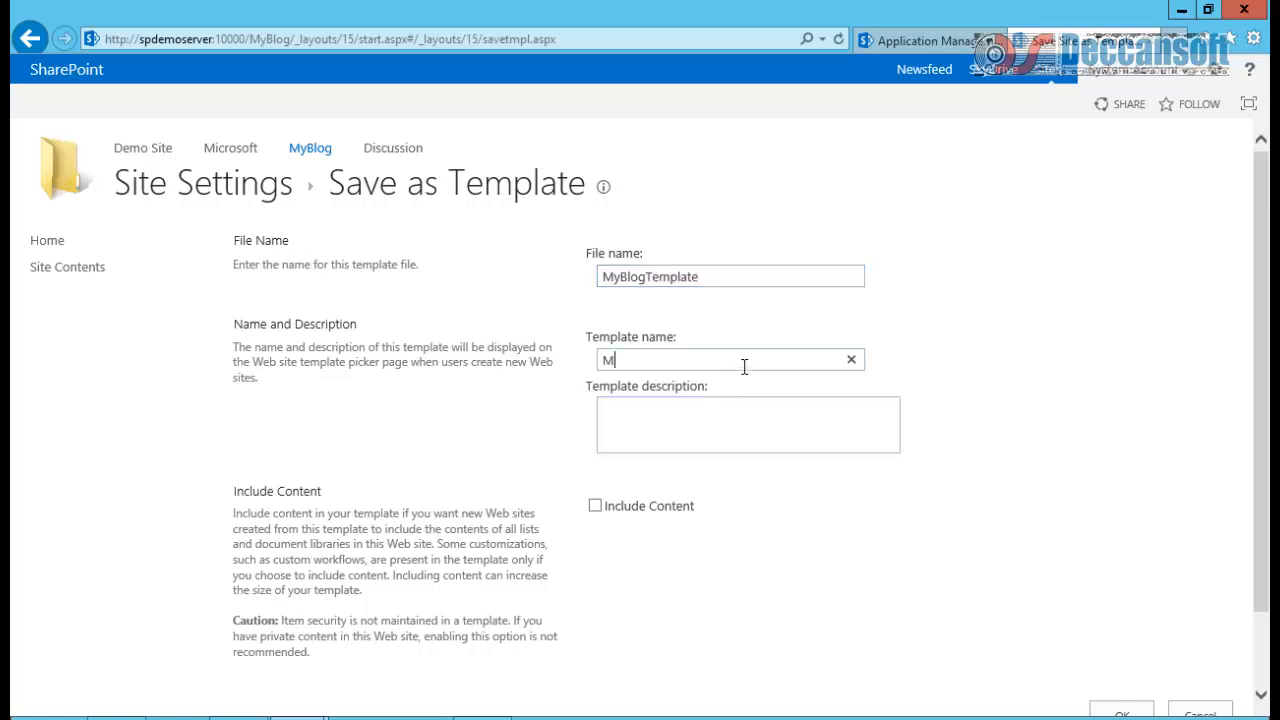
type("yBlogTemplatte")
key("BackSpace")
key("BackSpace")
key("BackSpace")
type("te")
left_click_drag(744, 366, 614, 371)
left_click_drag(729, 277, 583, 287)
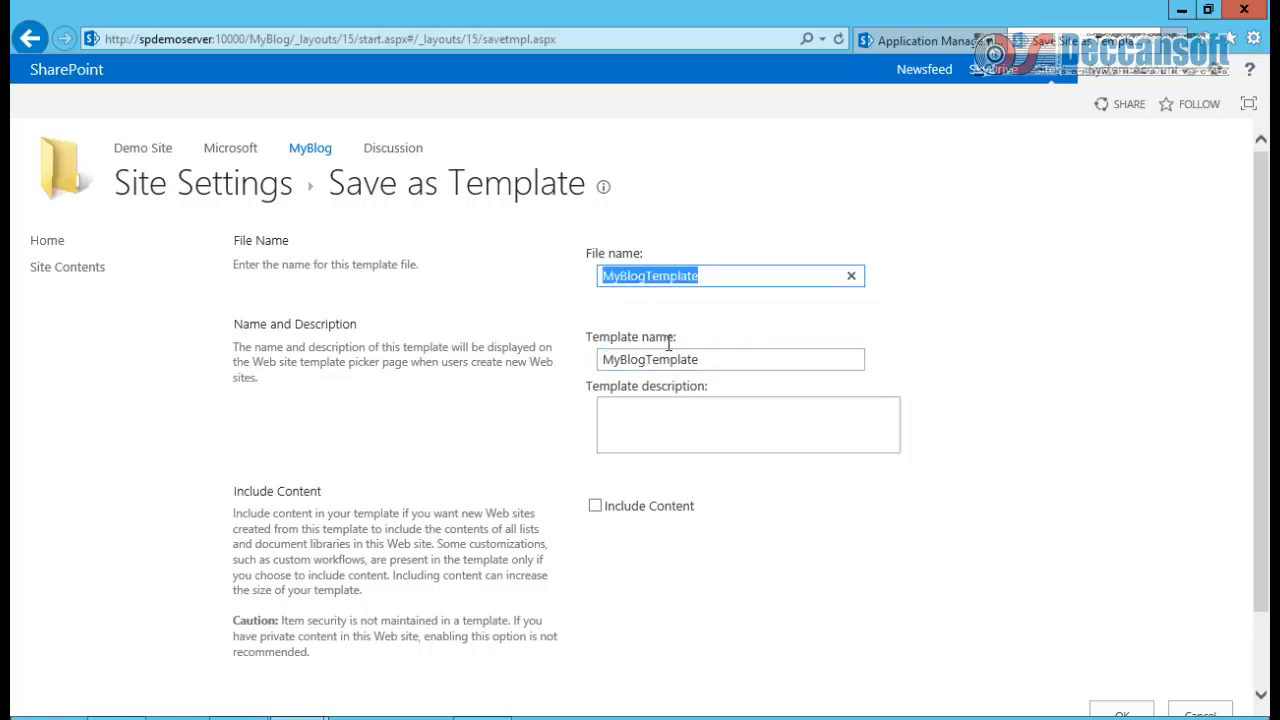
- Describe the template as "This is for creating a blog site with my custom content", include the site content, and save the template
left_click(747, 416)
type("Thia")
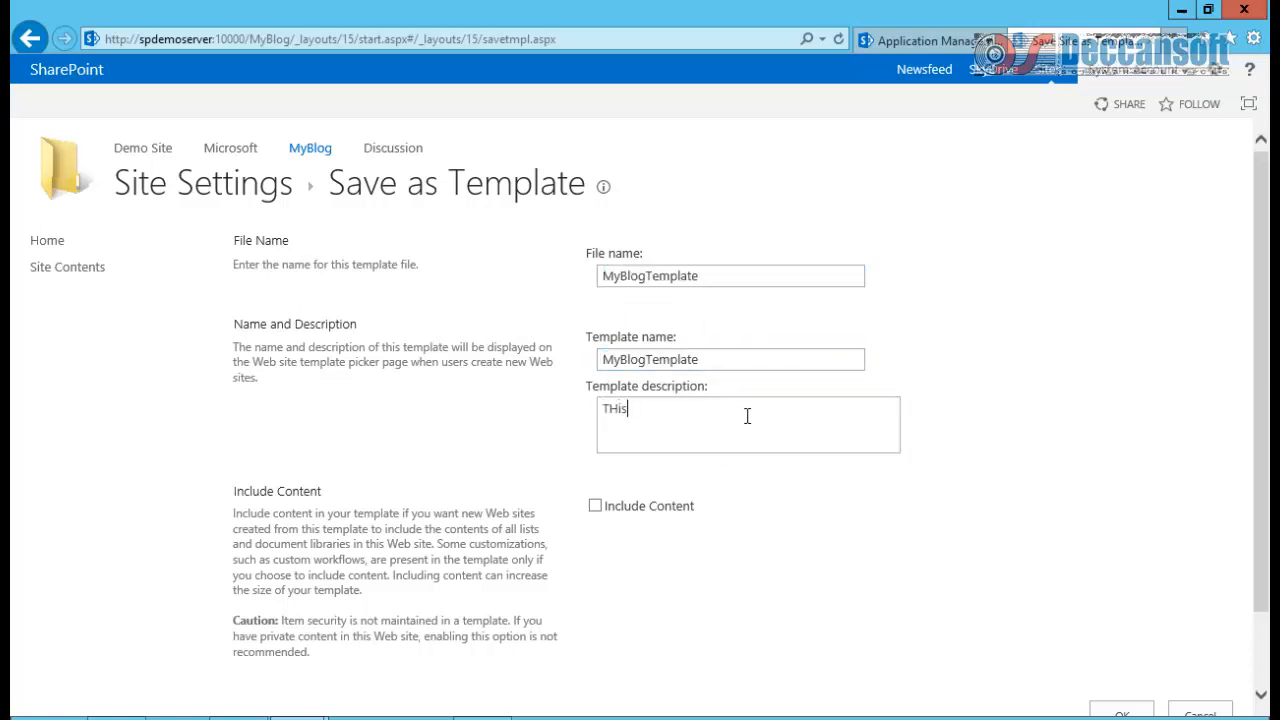
key("BackSpace")
key("BackSpace")
key("BackSpace")
type("is is for ")
type("creating a bl")
type("og site with")
type(" my custom")
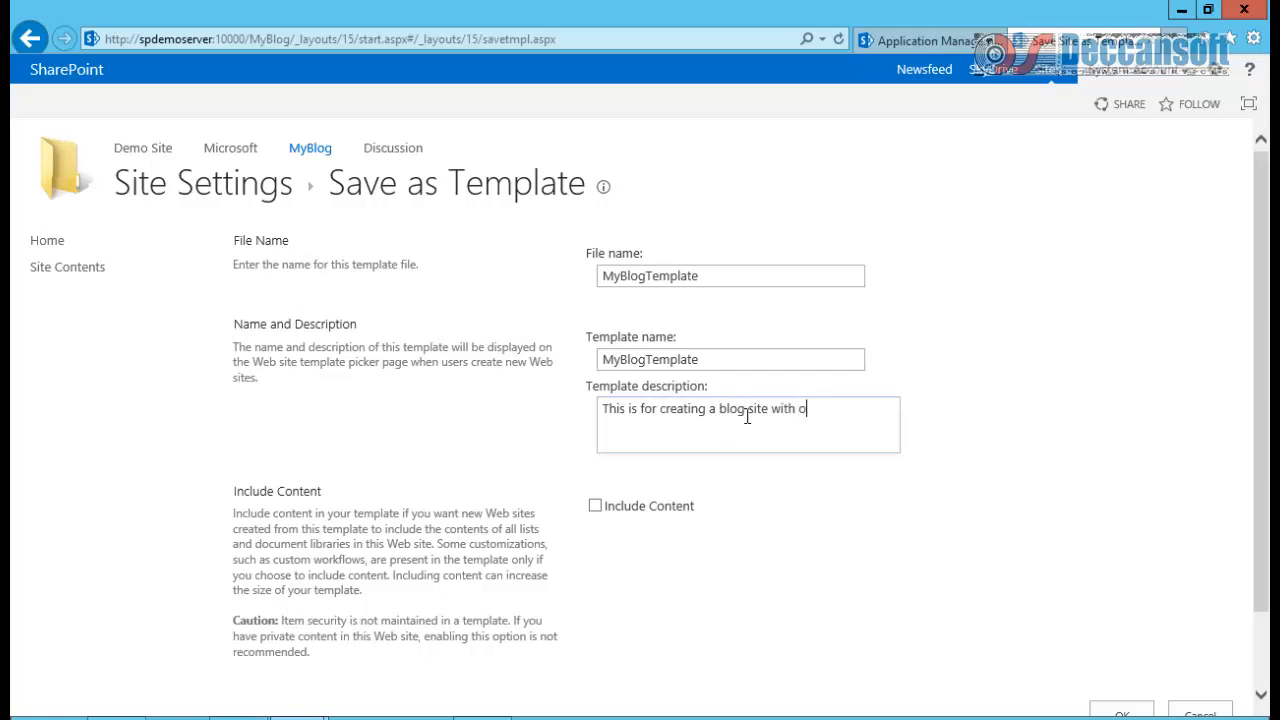
type(" content")
scroll(720, 418, "down", 1)
left_click(648, 416)
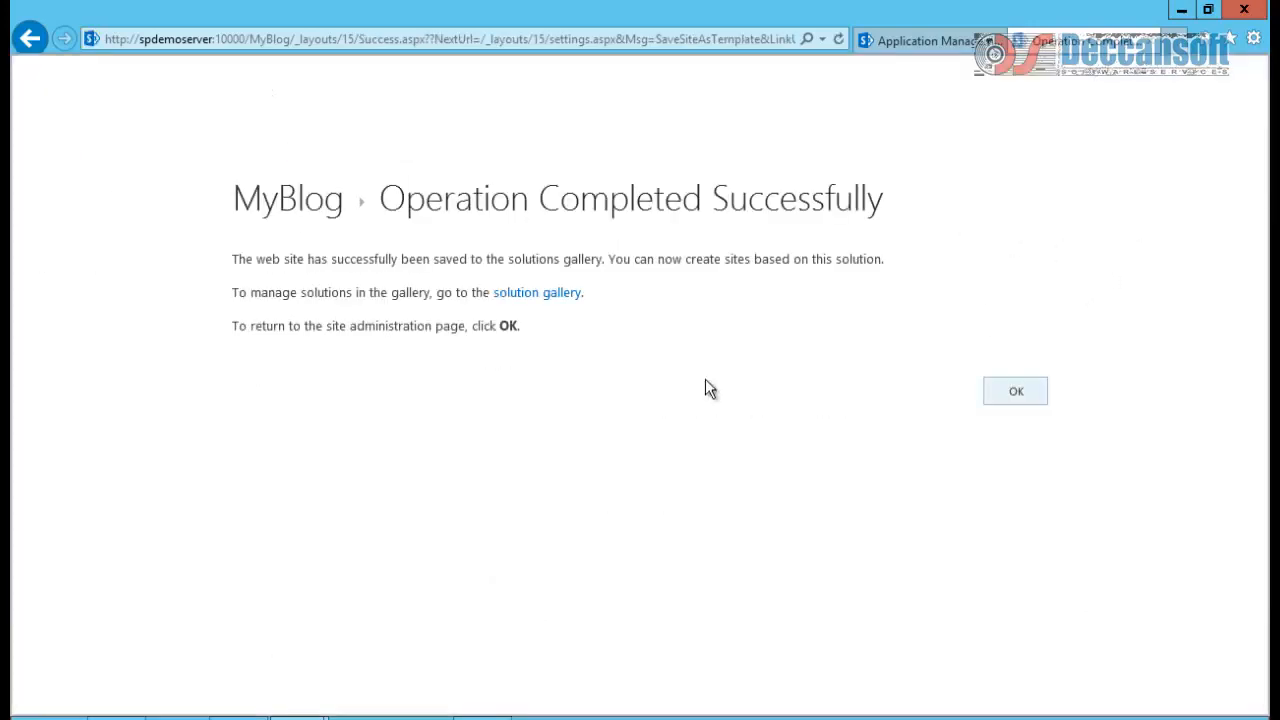
left_click(1008, 394)
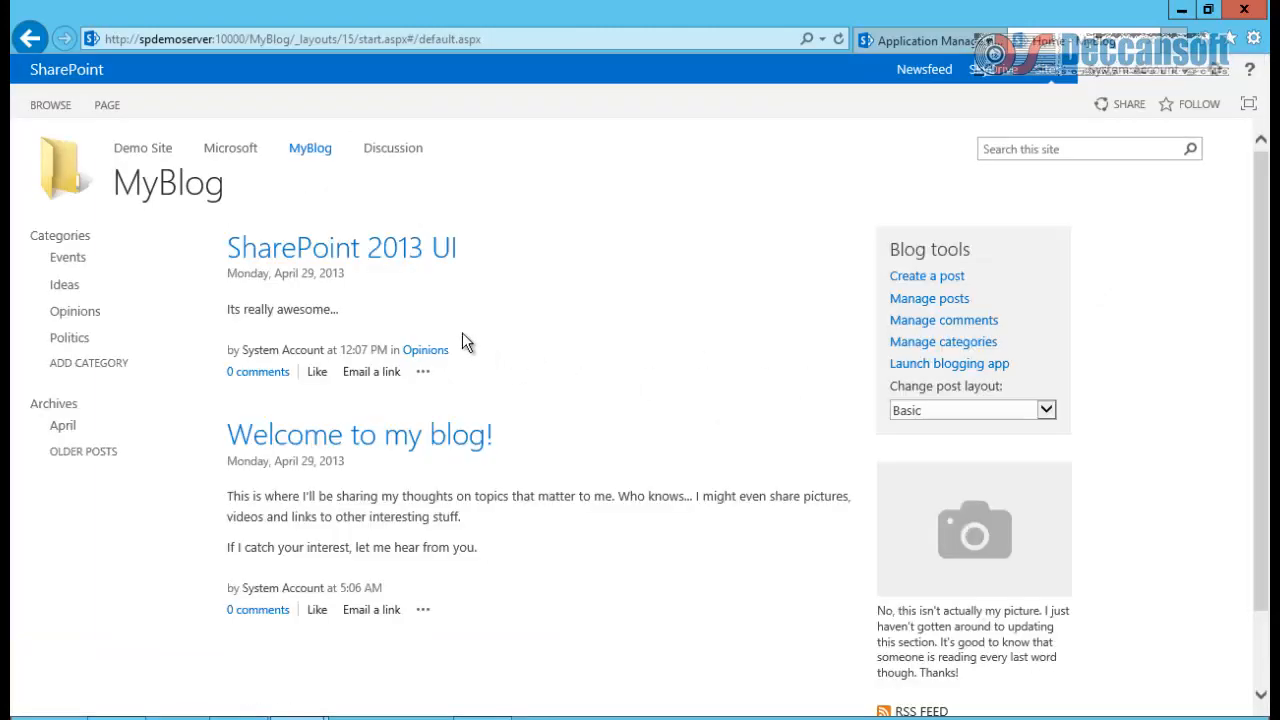
- Open the Solutions gallery from the top-level Demo Site's site settings
left_click(152, 155)
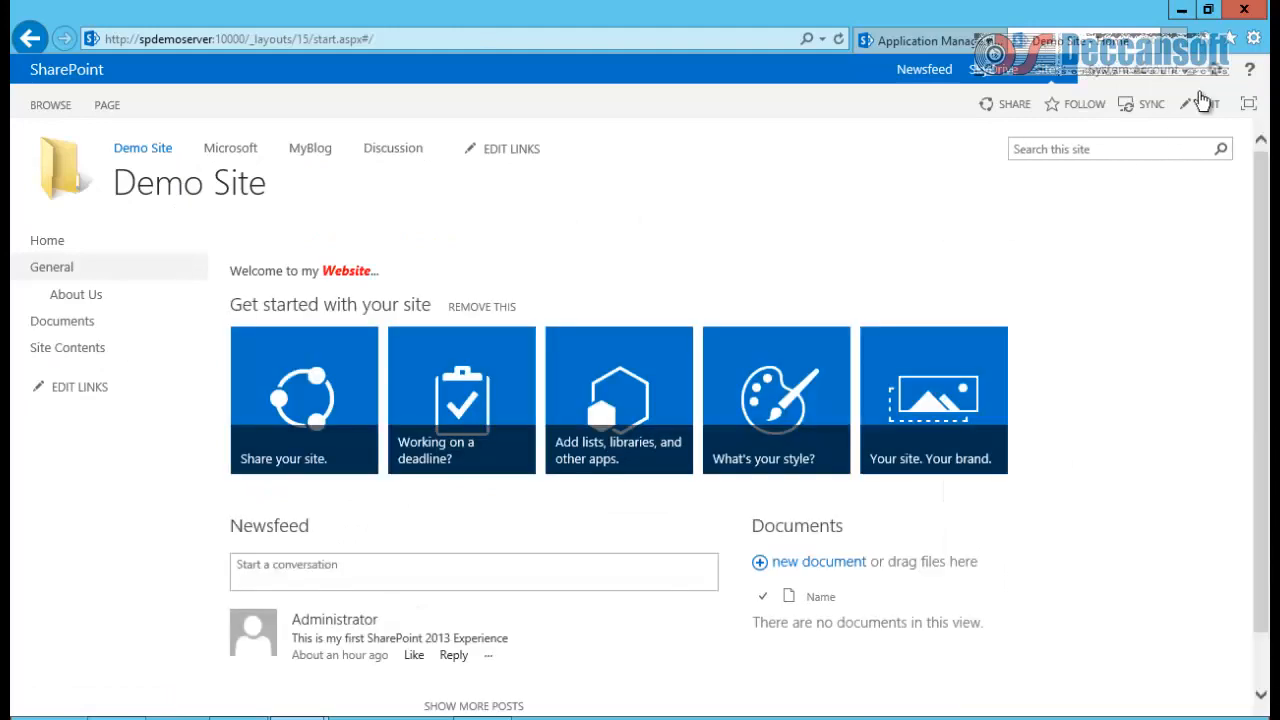
left_click(1213, 70)
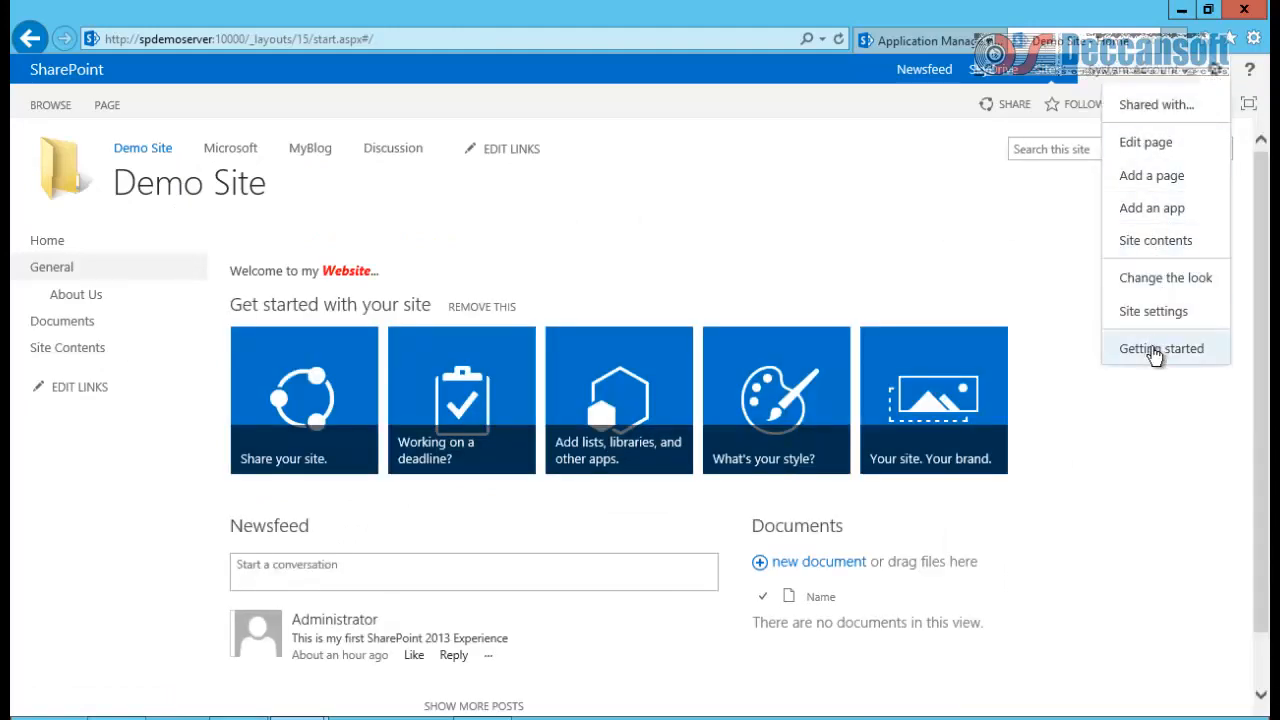
left_click(1152, 312)
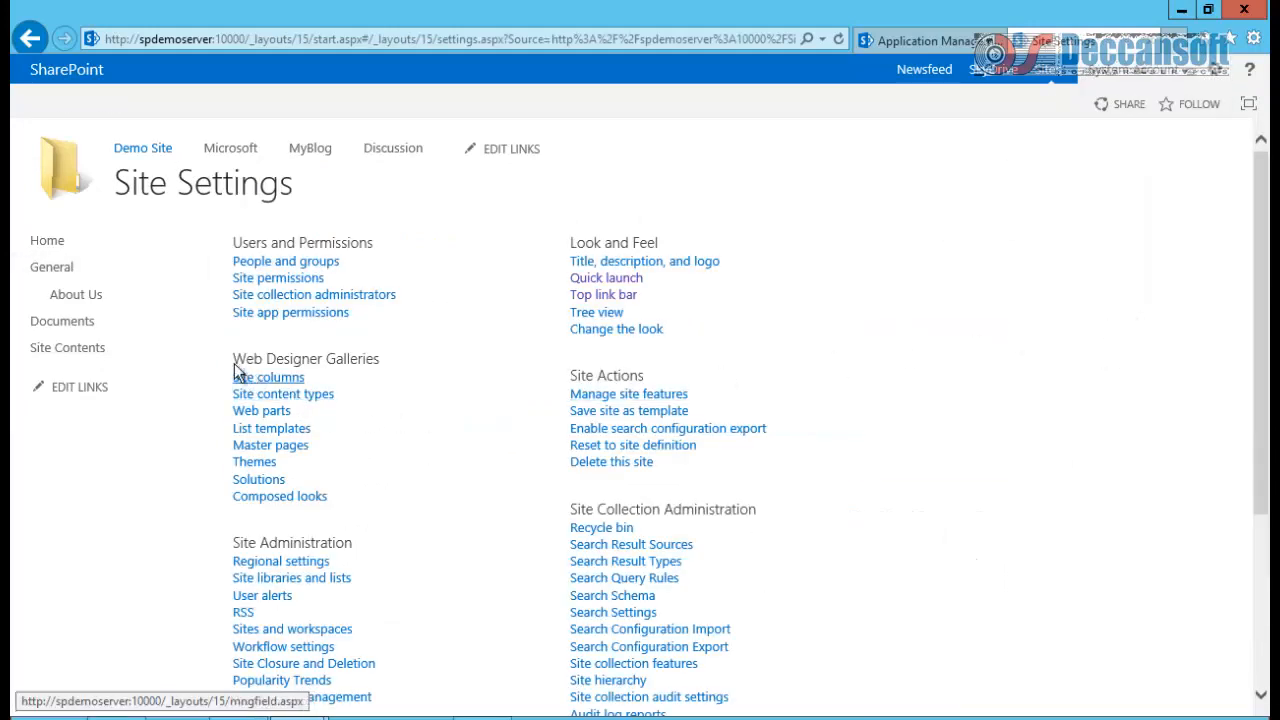
left_click_drag(233, 358, 383, 358)
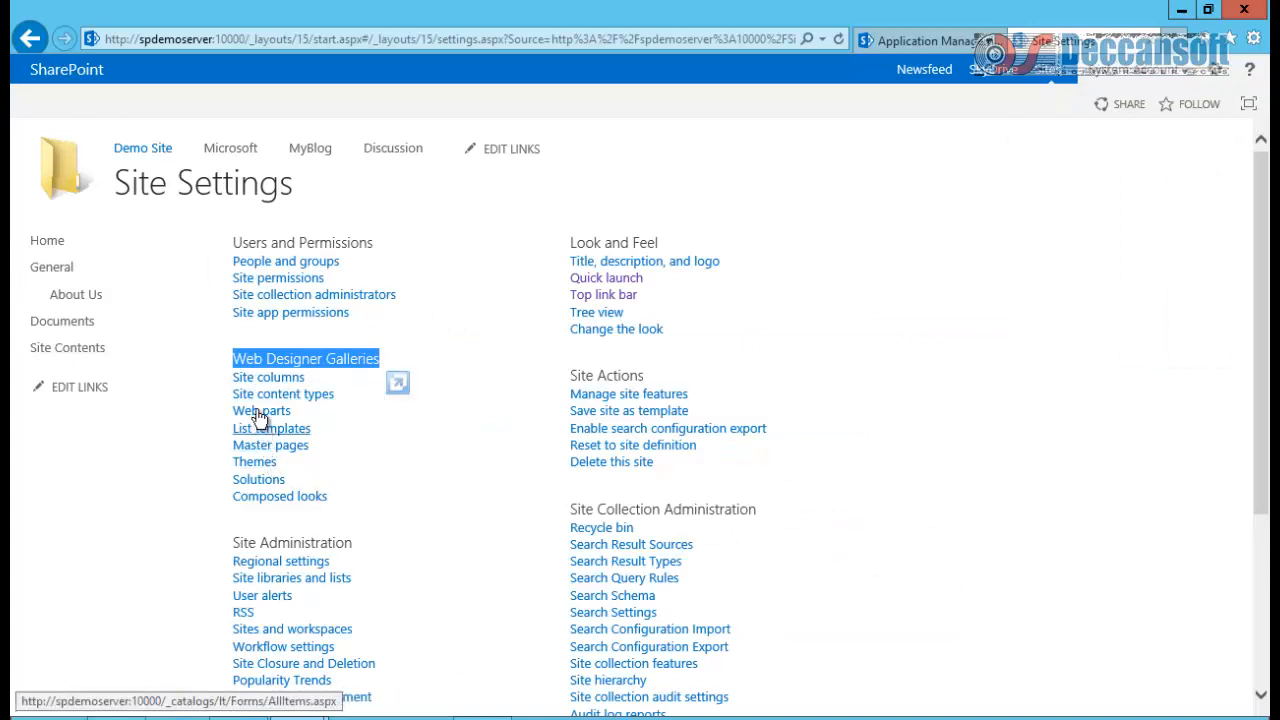
left_click(261, 484)
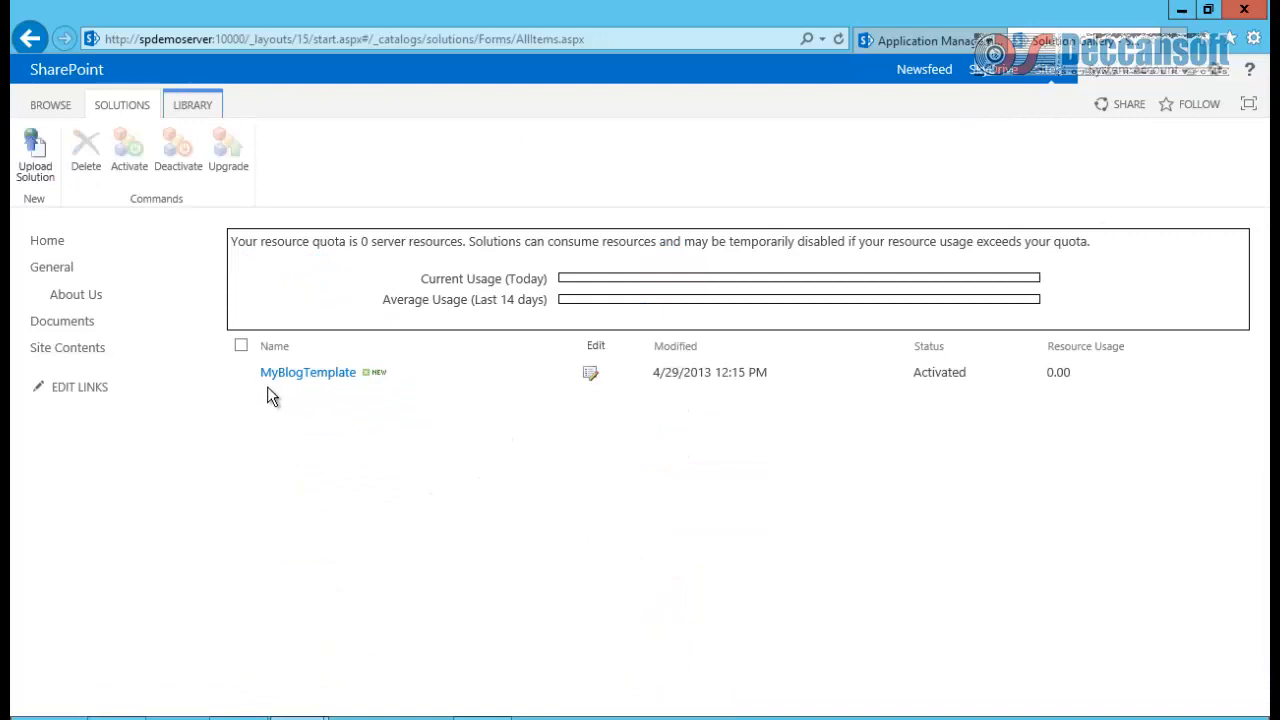
- Download MyBlogTemplate.wsp from the Solution Gallery and dismiss the download notification
left_click(317, 378)
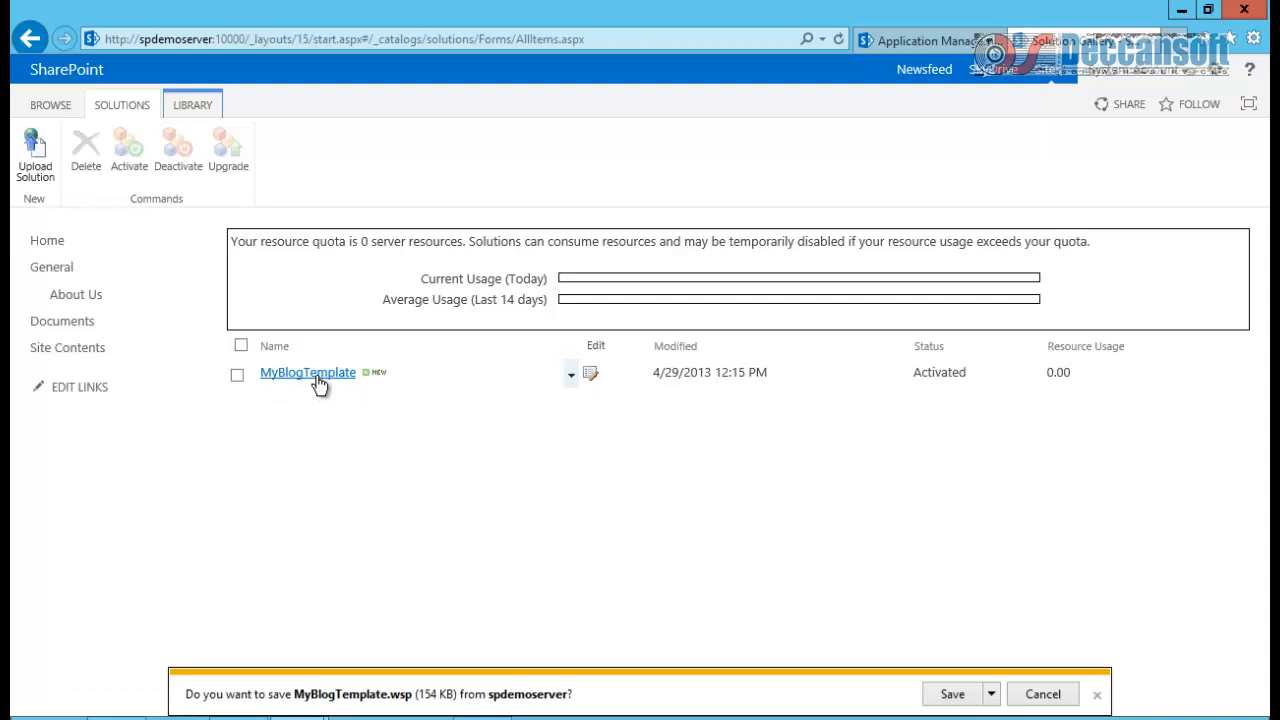
left_click(949, 697)
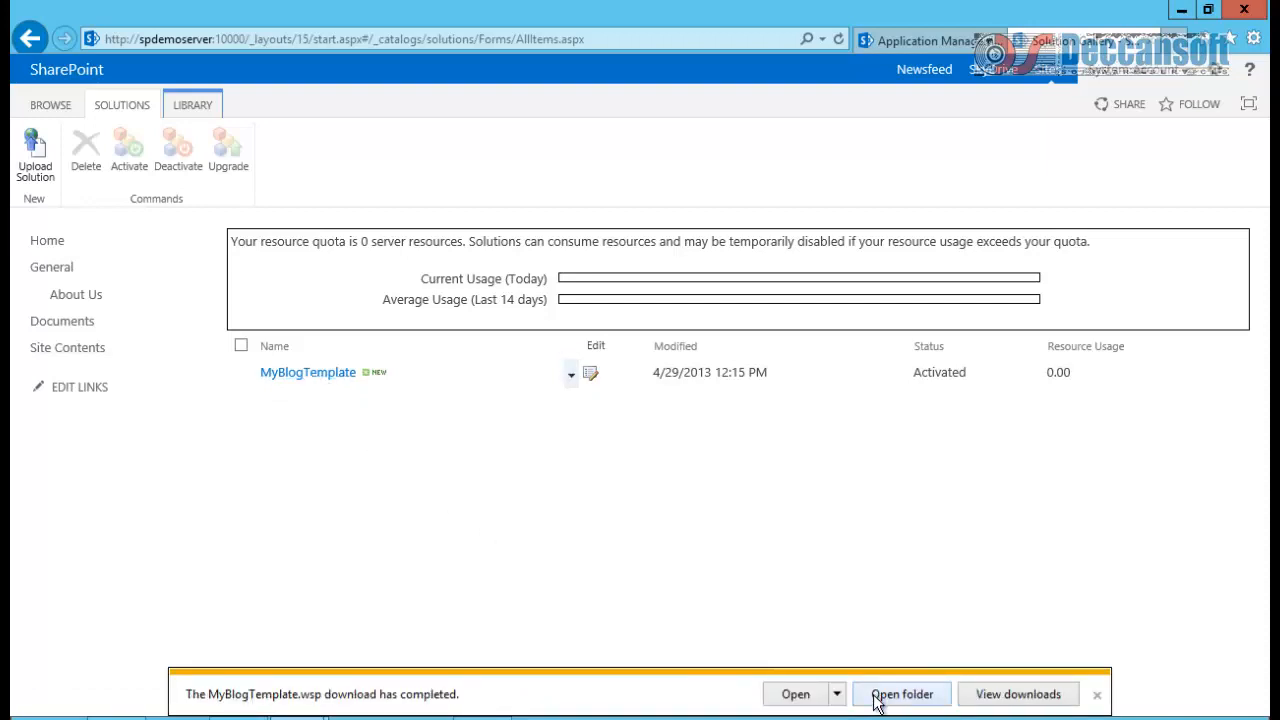
left_click(838, 695)
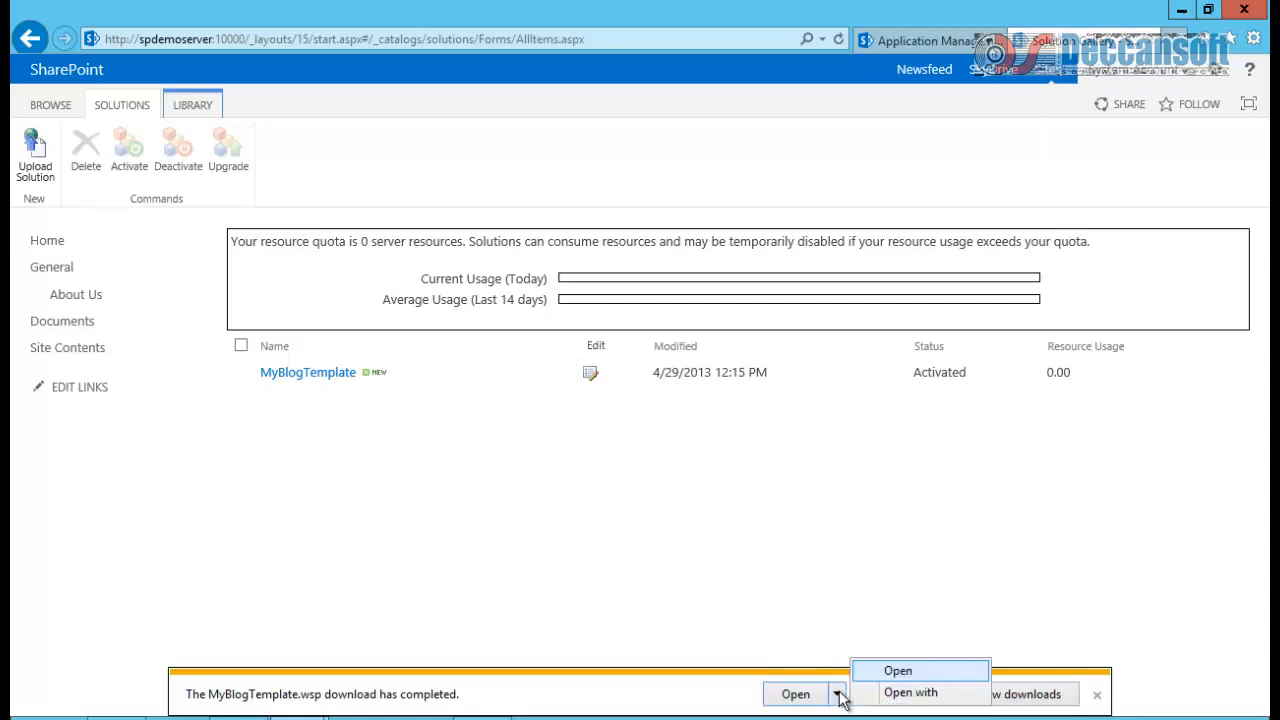
left_click(856, 600)
left_click(868, 690)
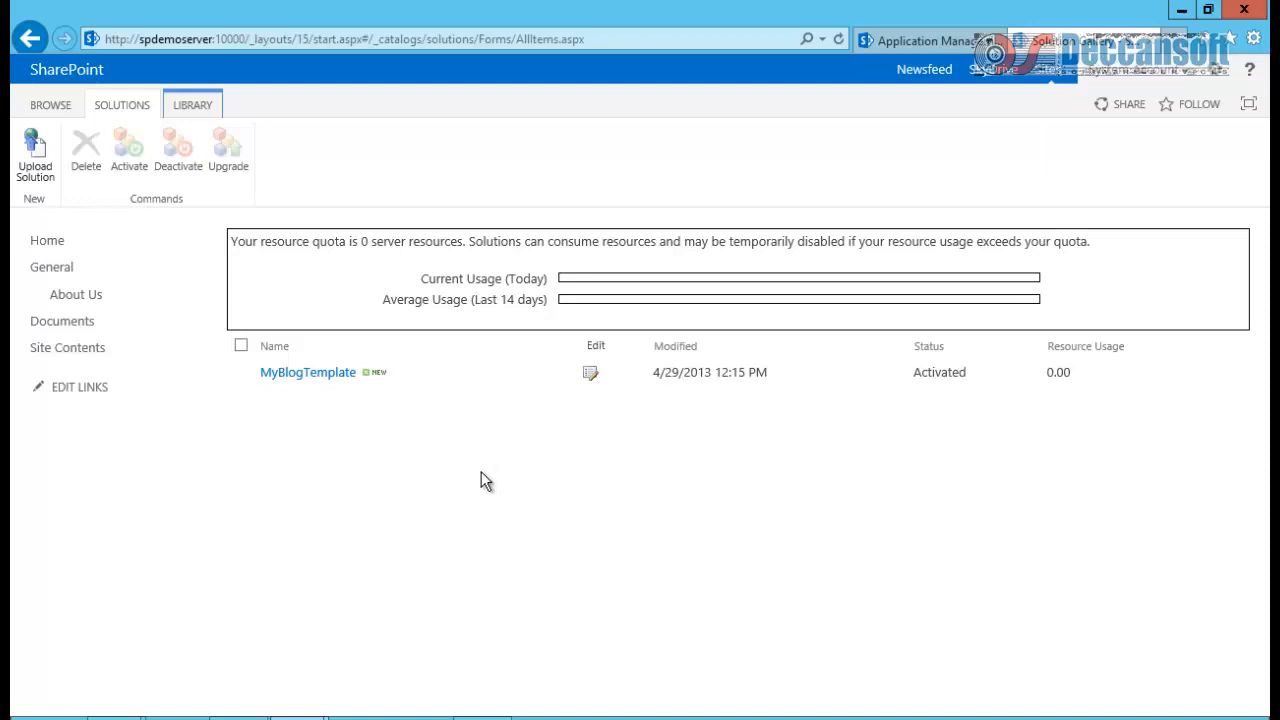
- Deactivate the MyBlogTemplate solution and reload the Solution Gallery
left_click(238, 377)
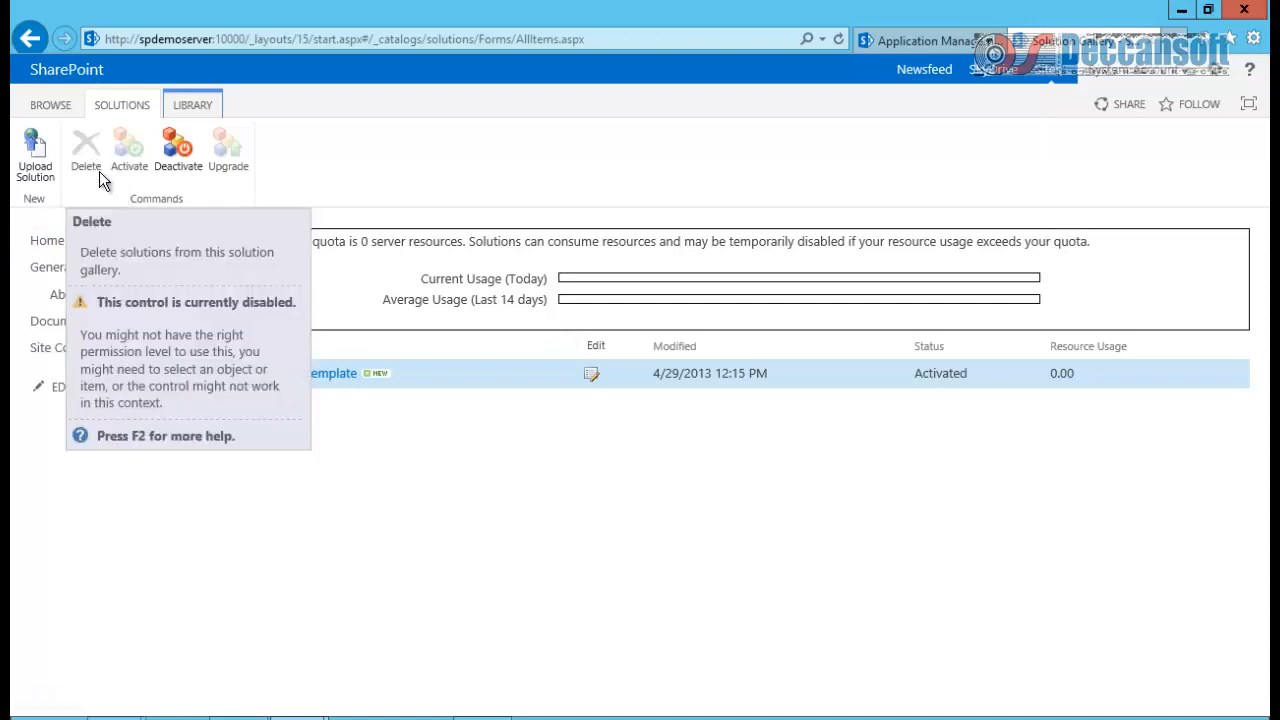
left_click(179, 162)
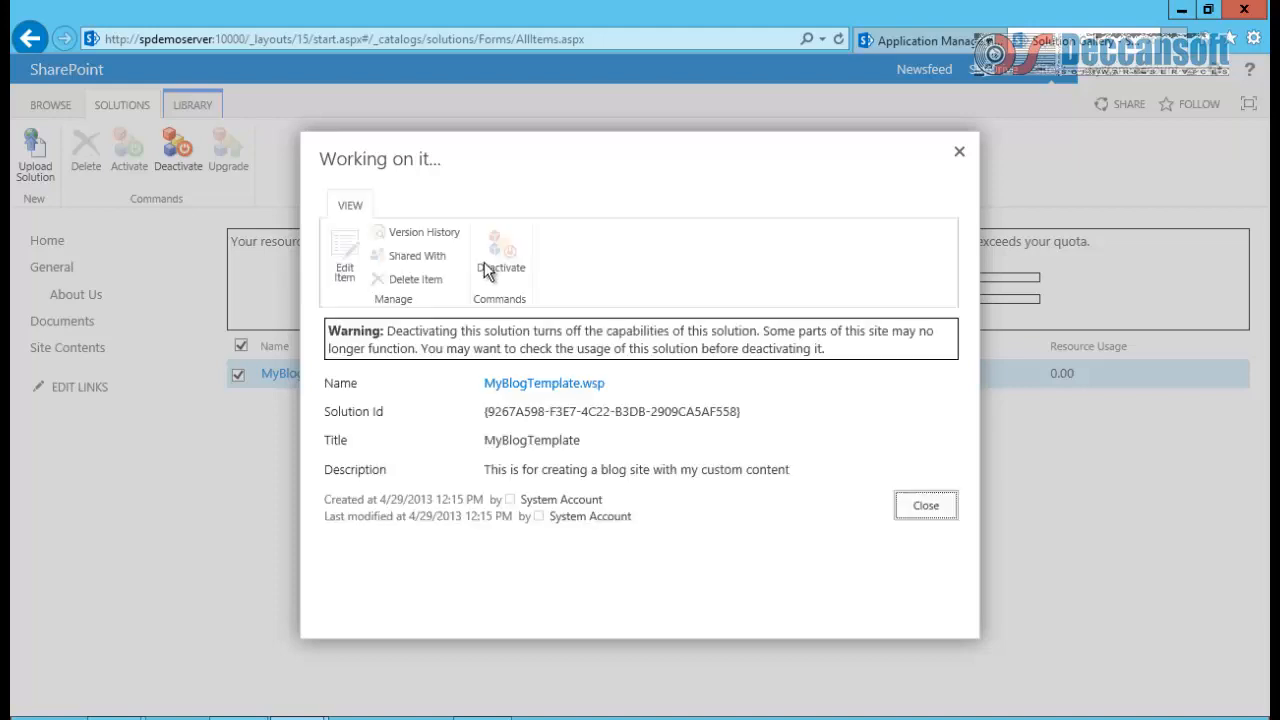
left_click(515, 270)
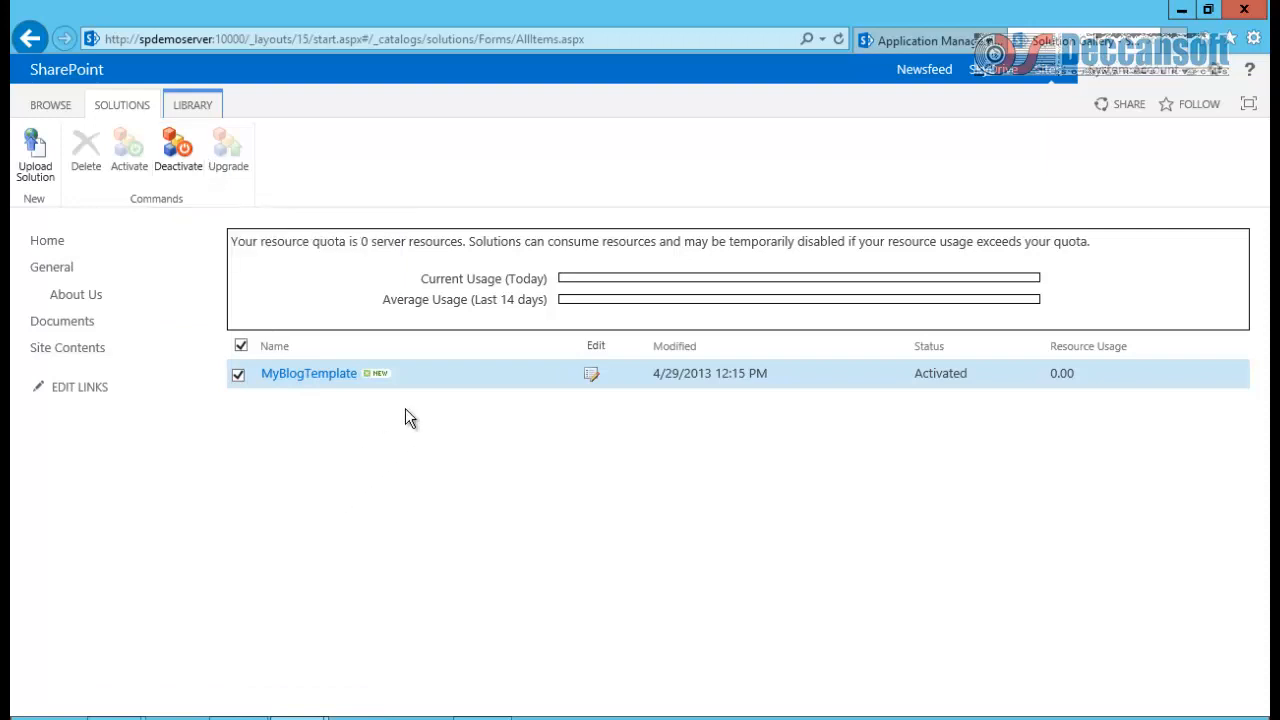
left_click(429, 379)
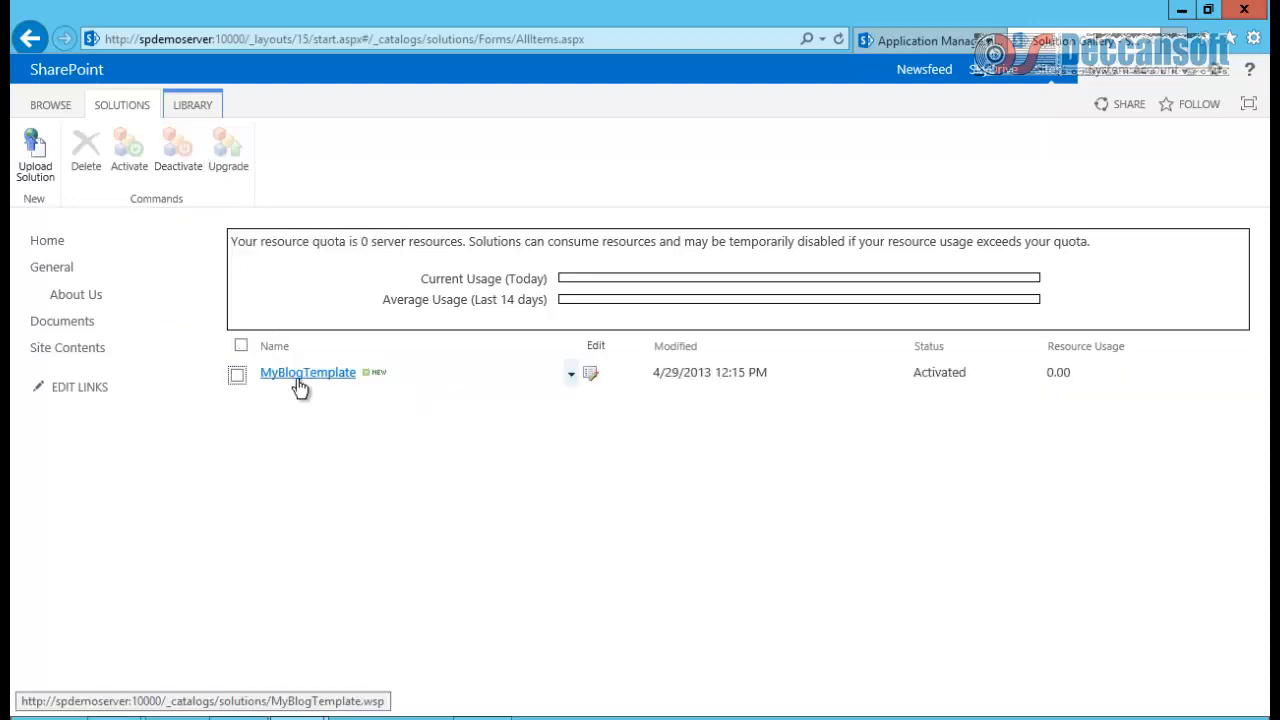
left_click(237, 375)
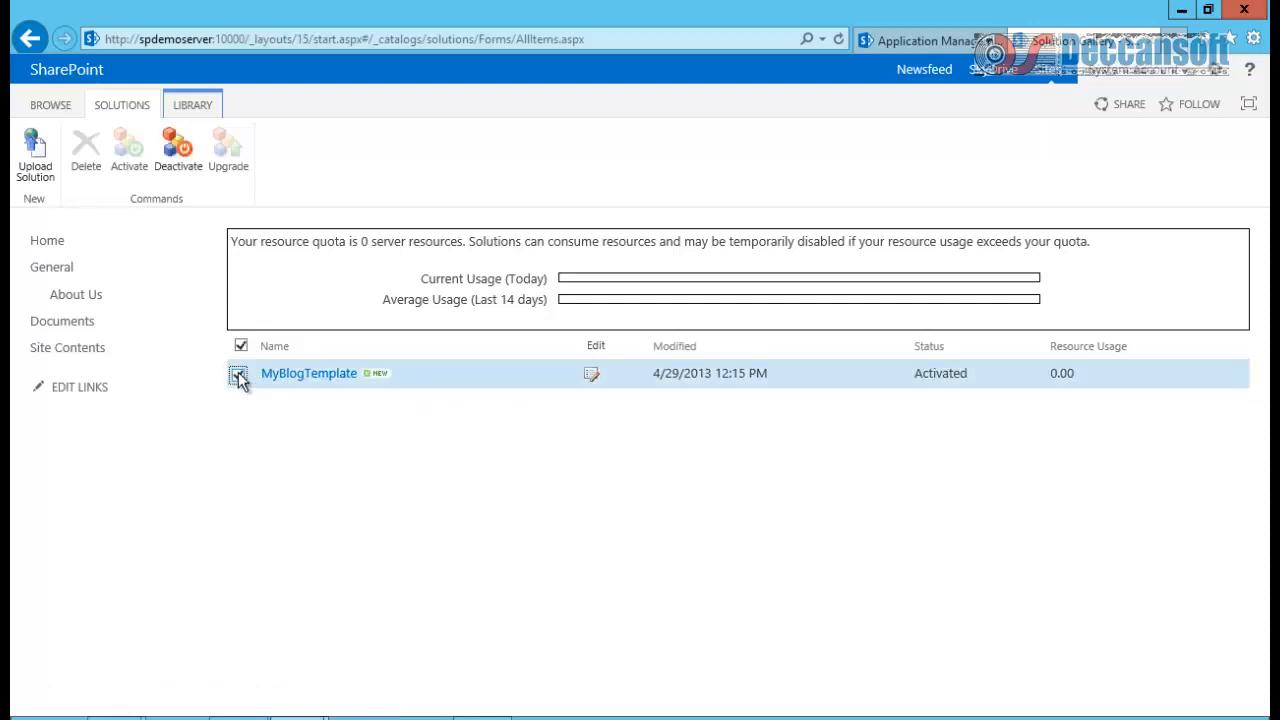
left_click(177, 162)
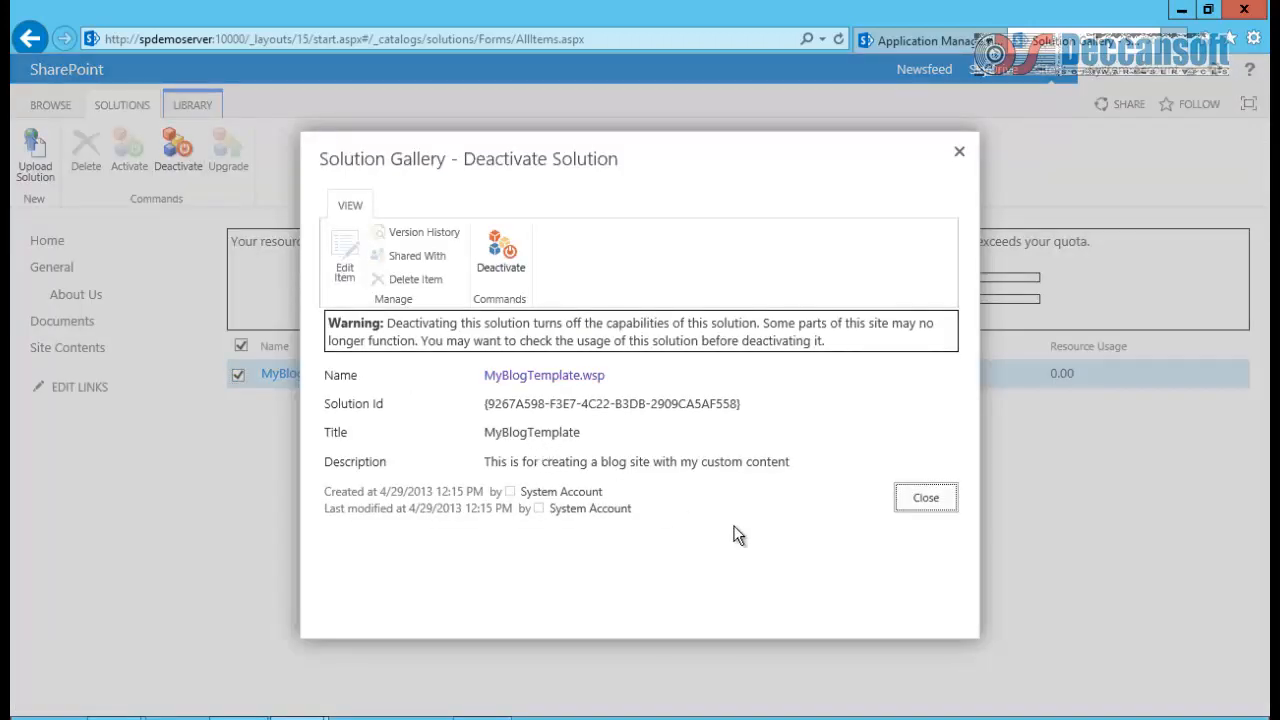
left_click(493, 256)
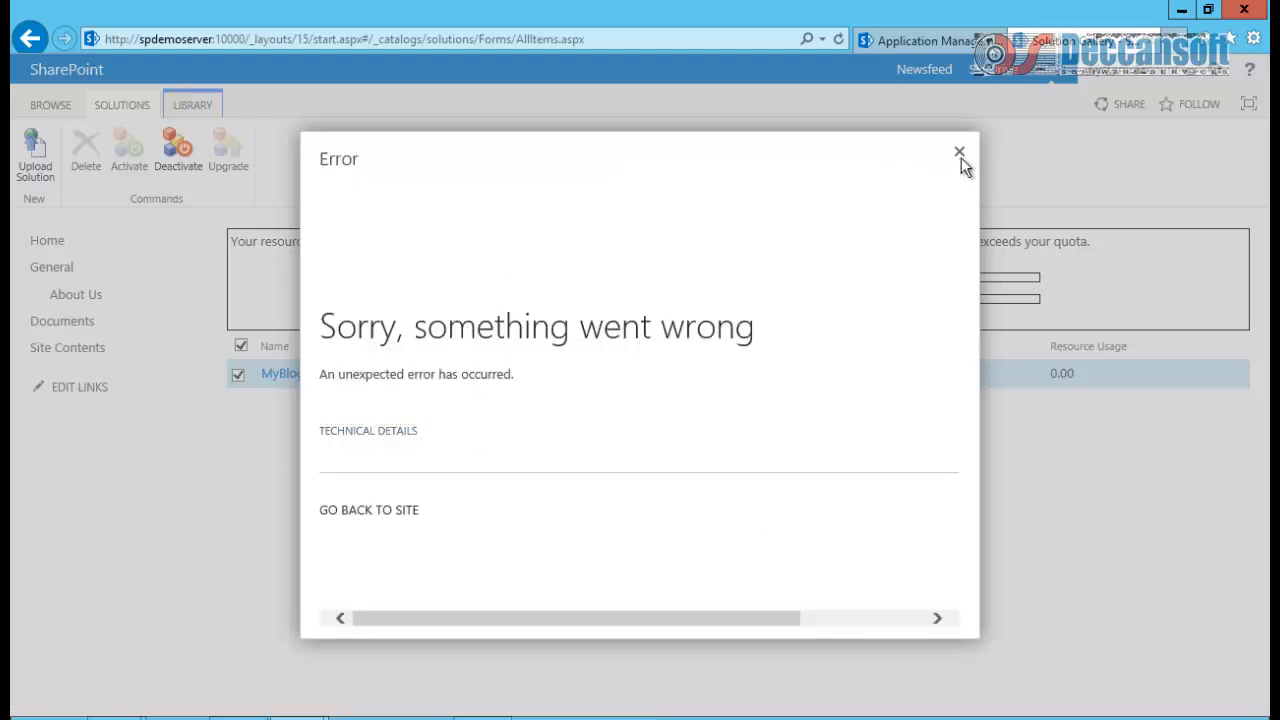
left_click(959, 153)
left_click(838, 39)
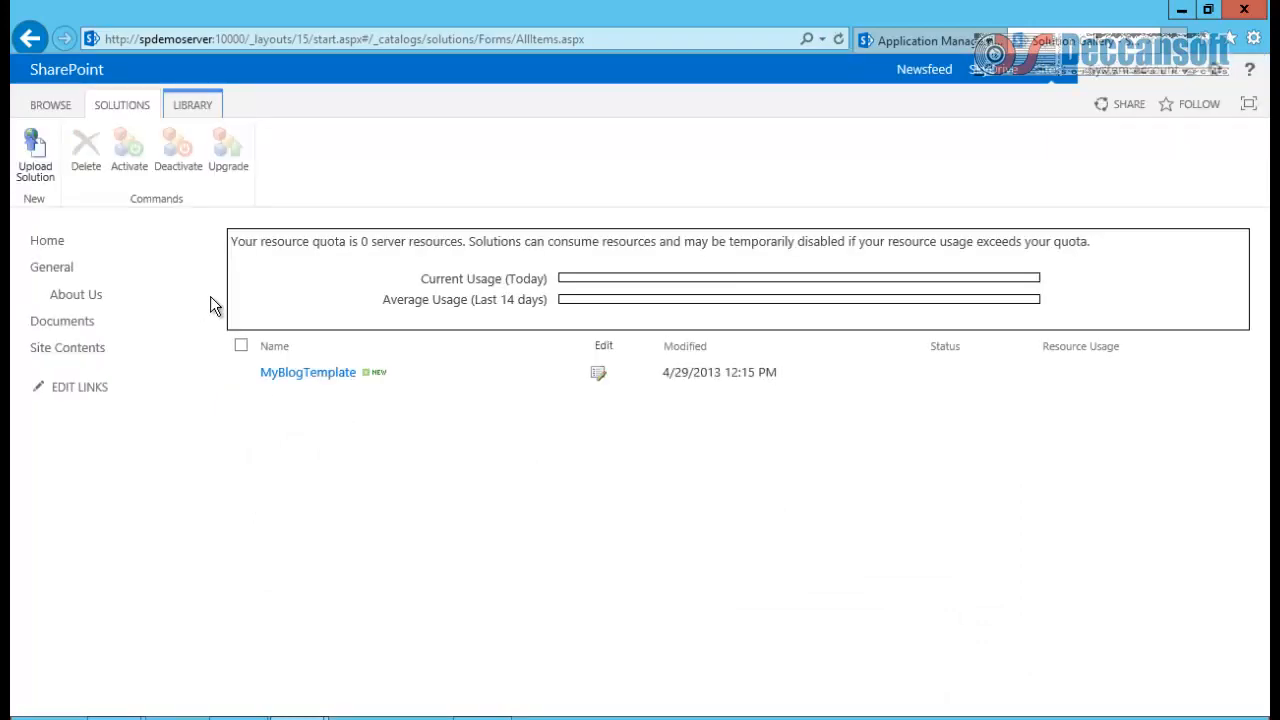
- Delete the MyBlogTemplate solution from the gallery, sending it to the site Recycle Bin
left_click(240, 375)
left_click(86, 140)
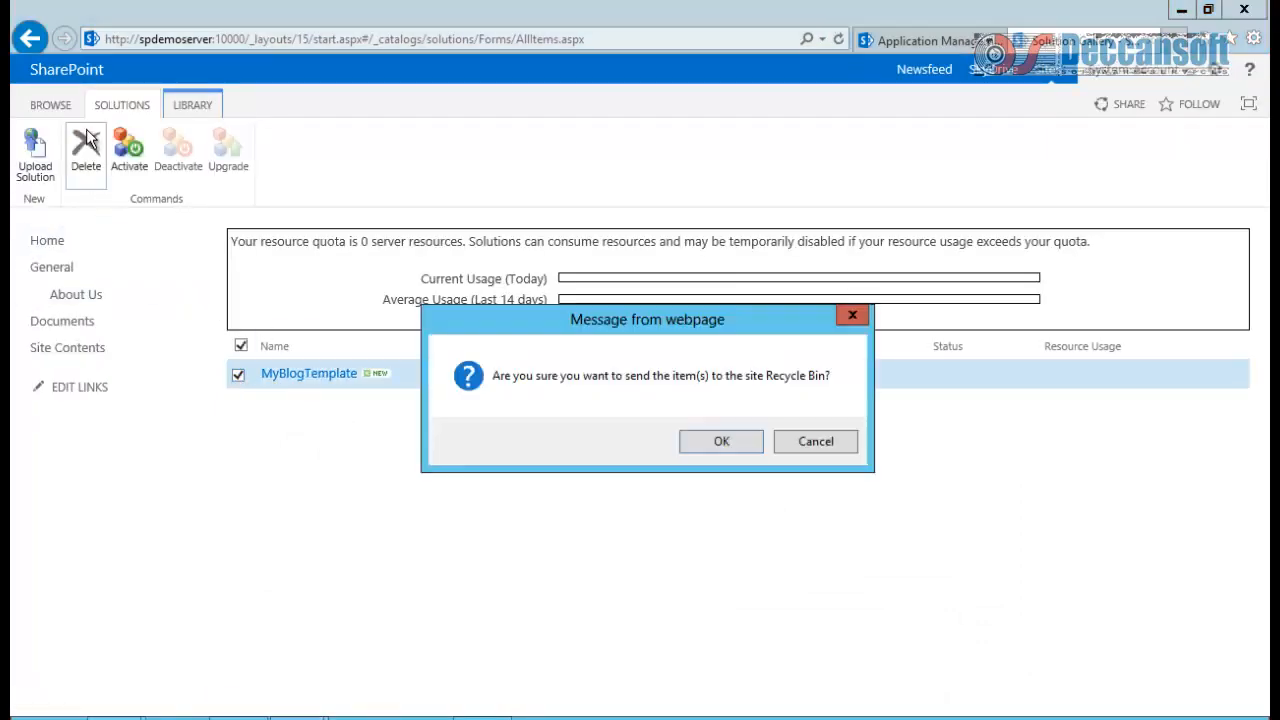
left_click(719, 450)
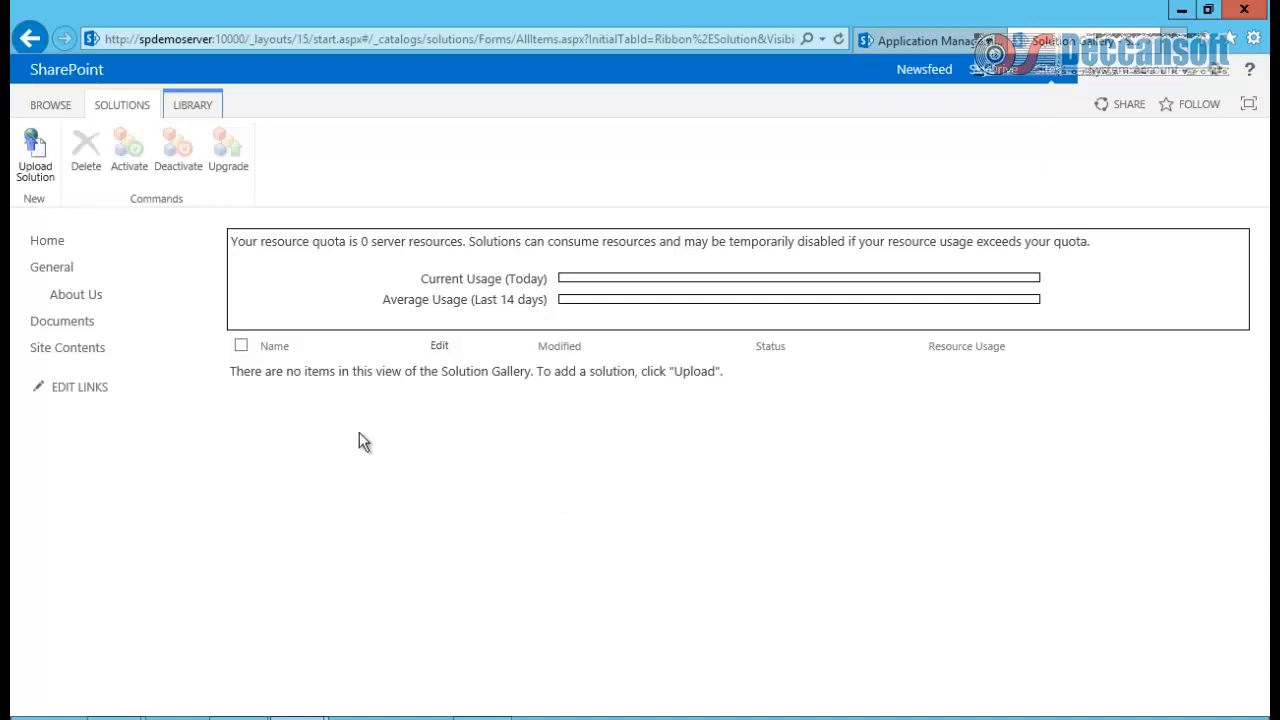
- Open the new subsite form from Site Contents to check which site templates are offered
left_click(1212, 72)
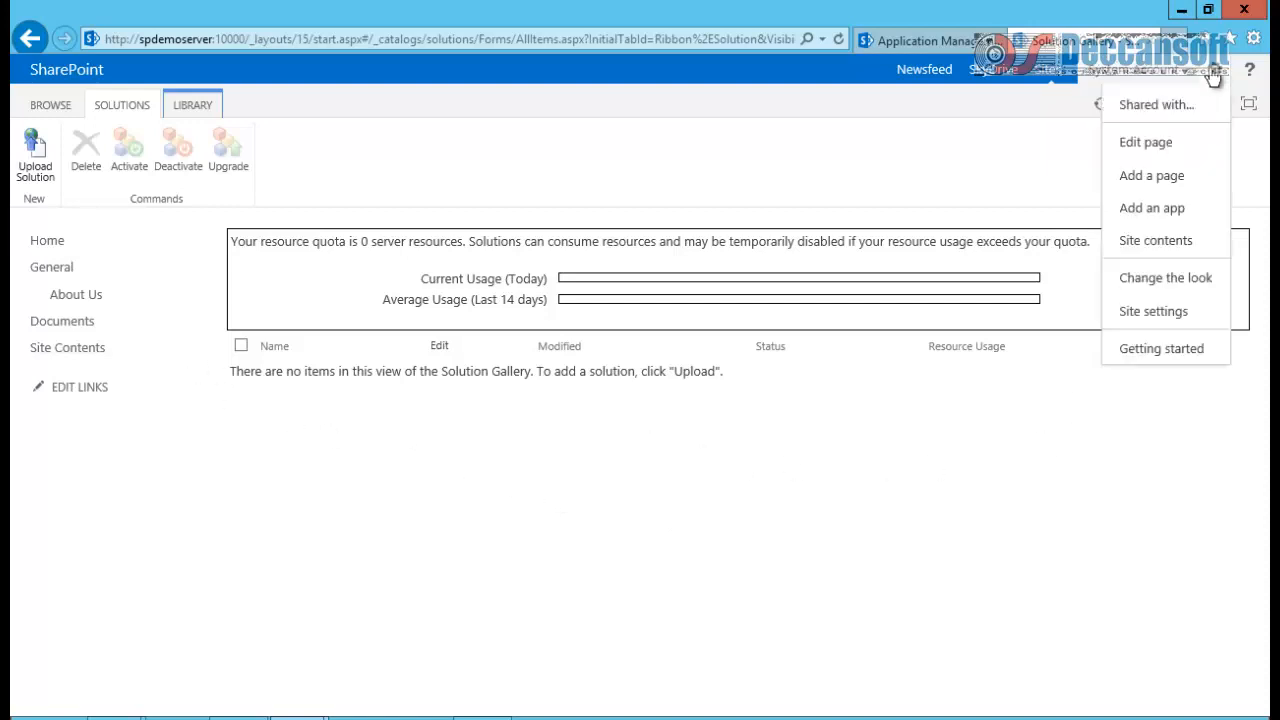
left_click(1138, 248)
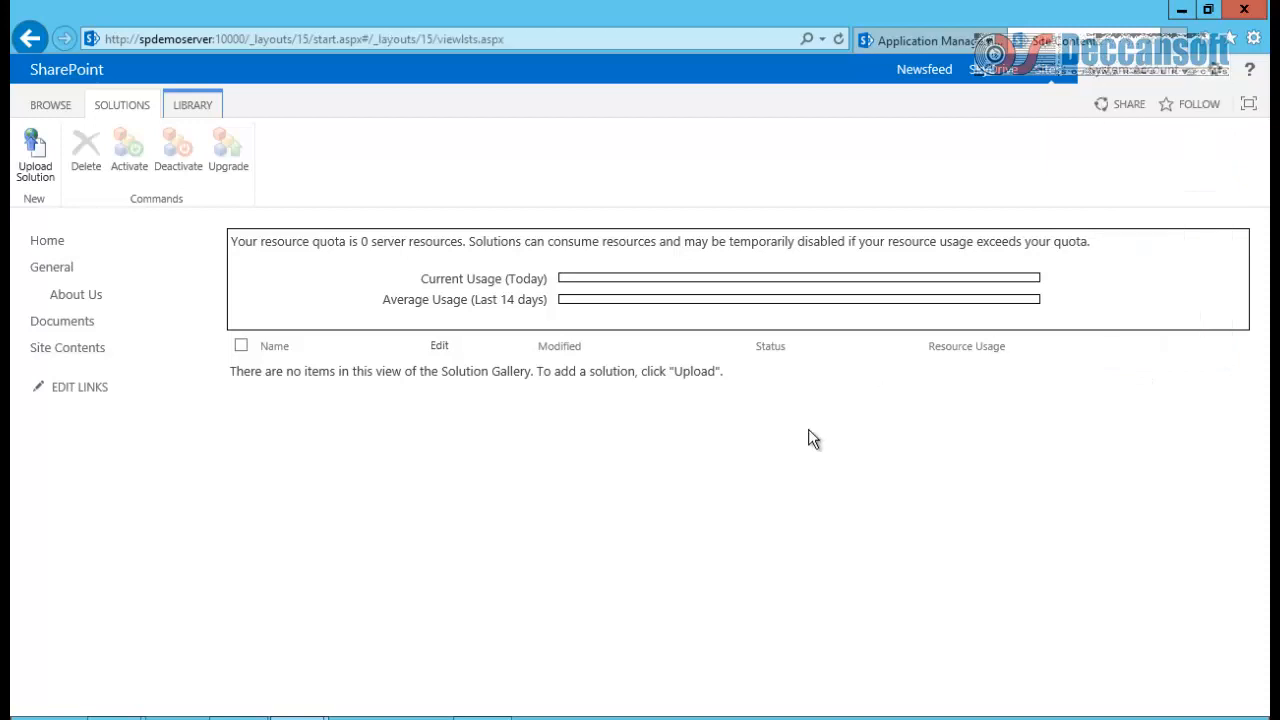
scroll(346, 625, "down", 2)
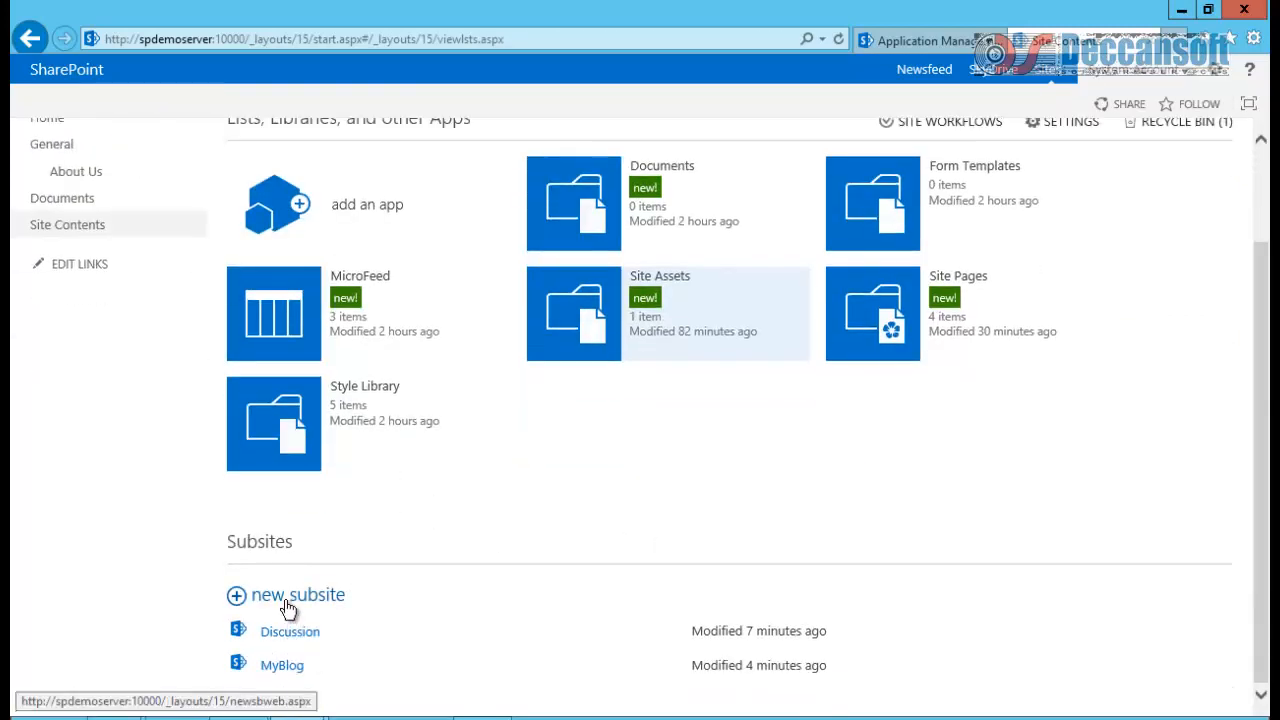
left_click(286, 603)
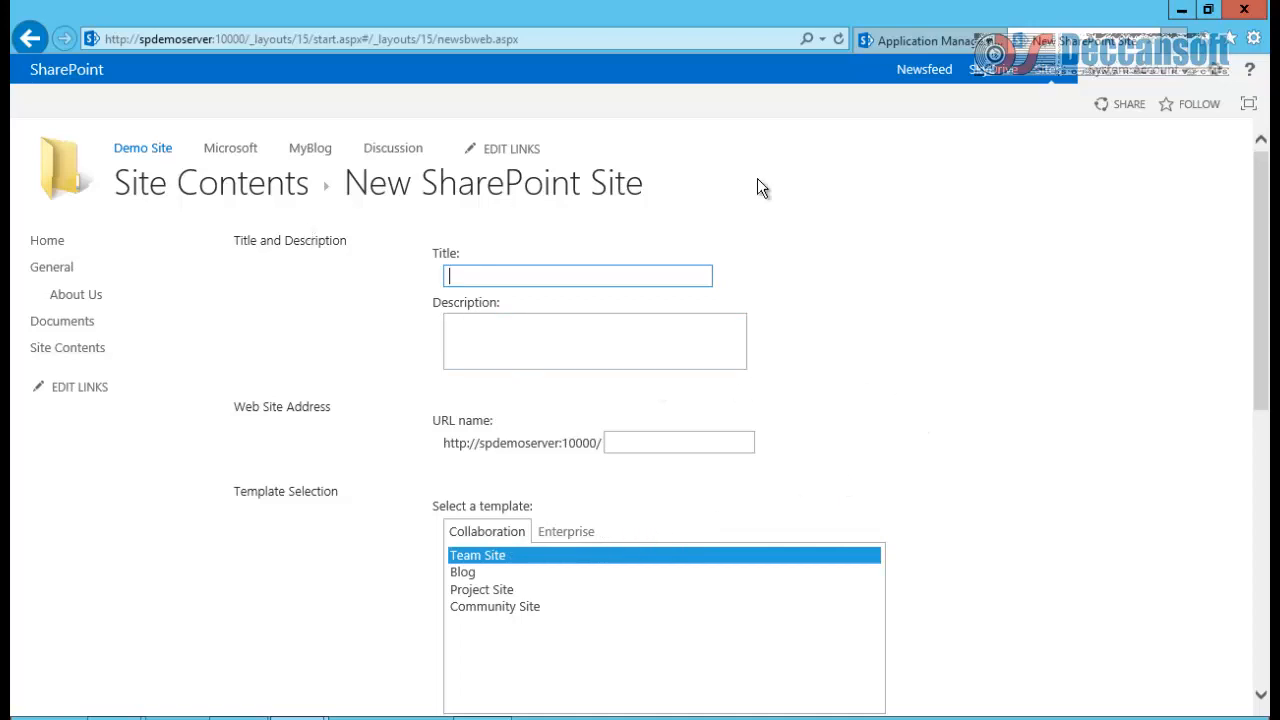
- Open the Solutions gallery from the site settings and start uploading a solution, browsing for its file
left_click(1222, 70)
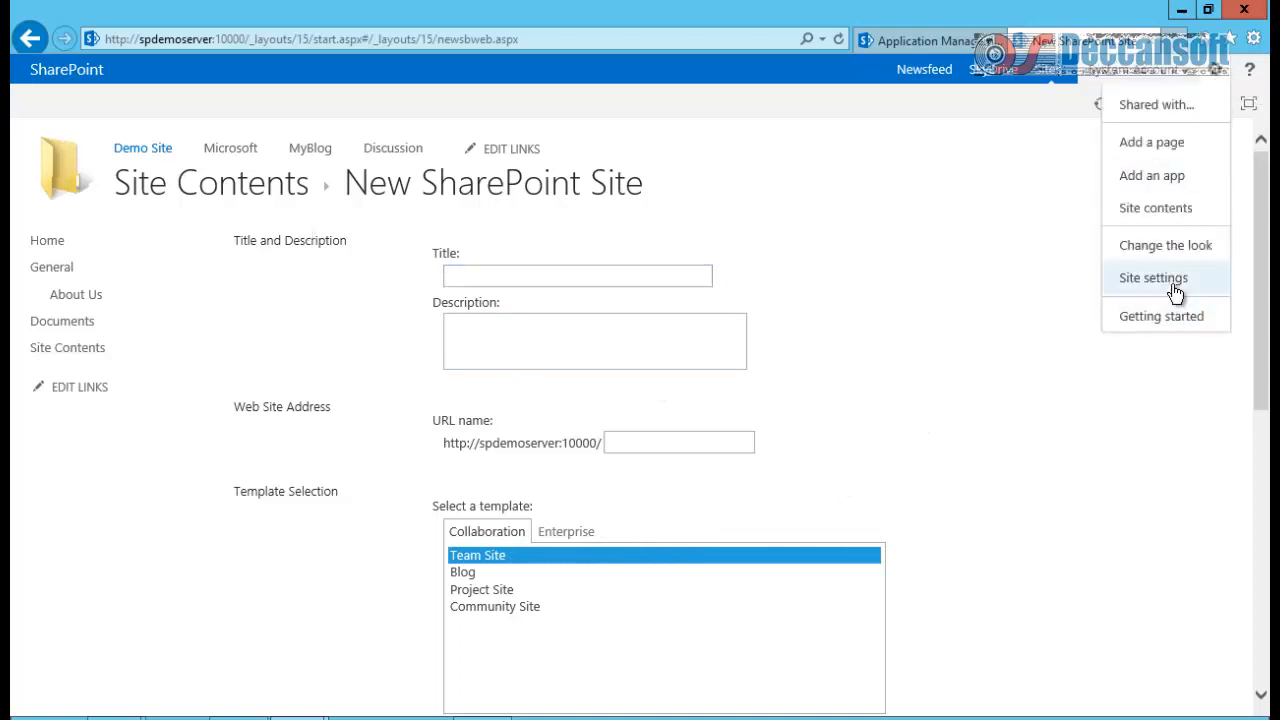
left_click(1177, 289)
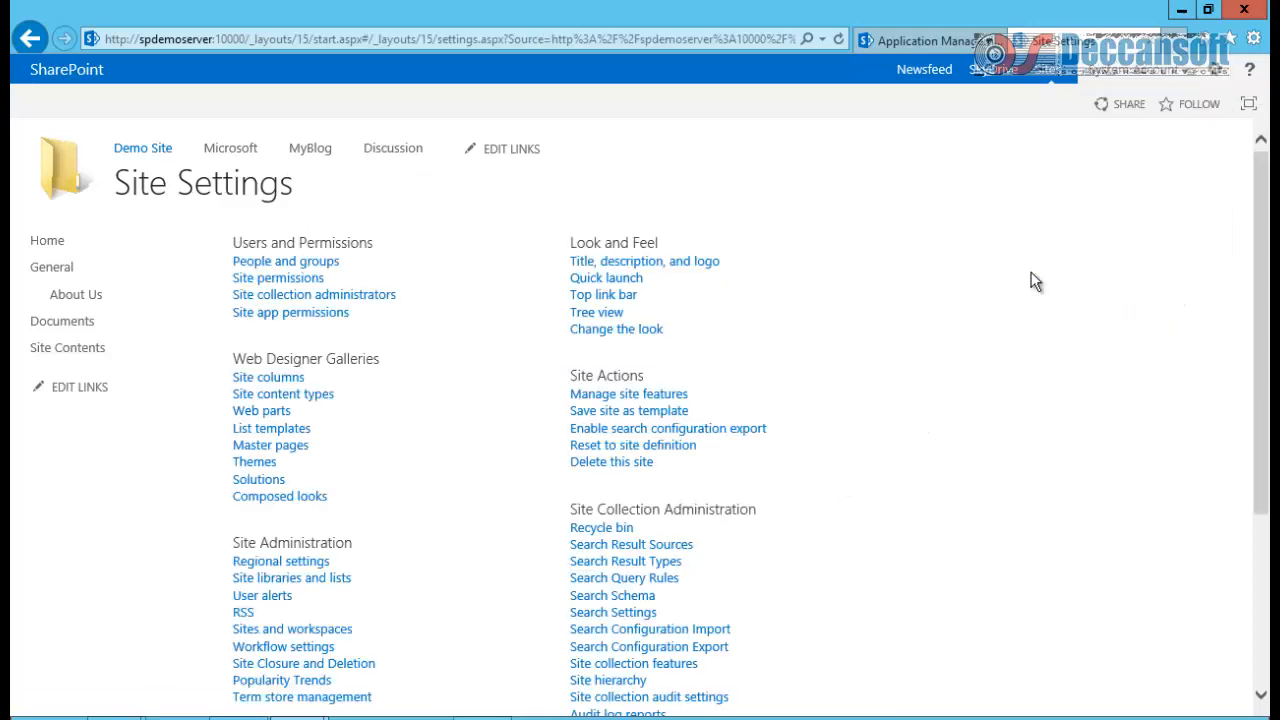
left_click(261, 483)
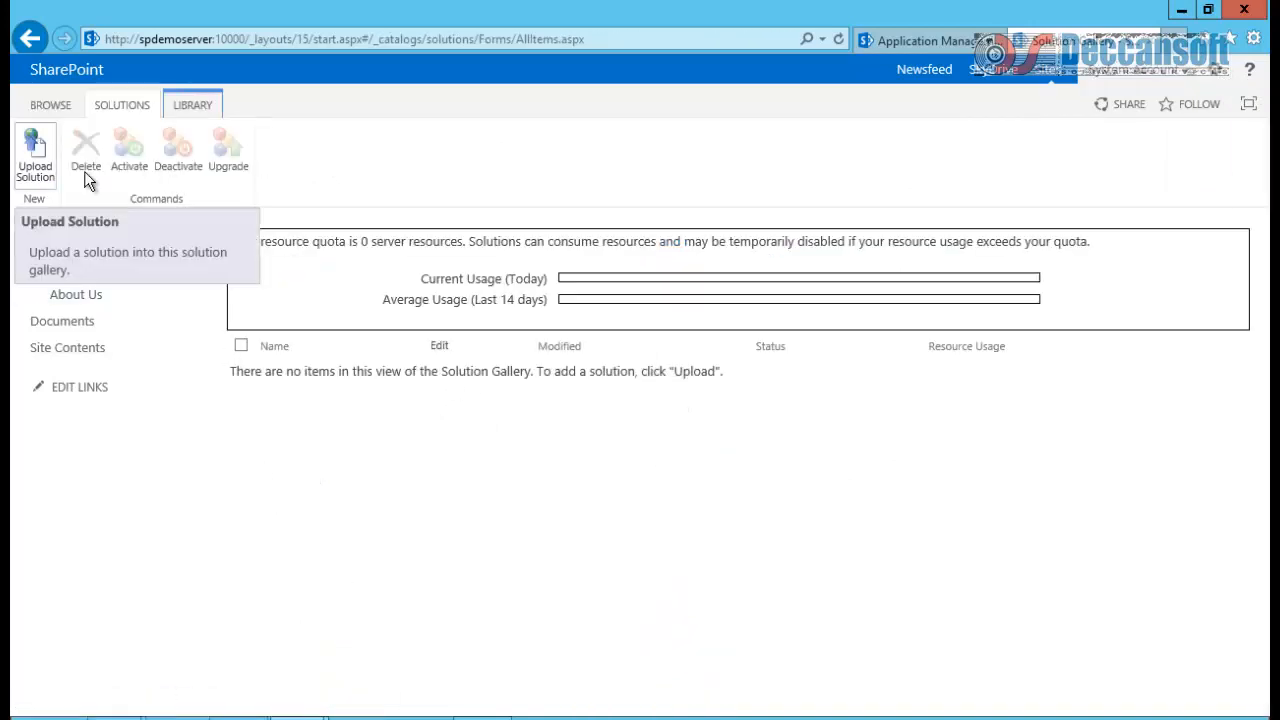
left_click(35, 158)
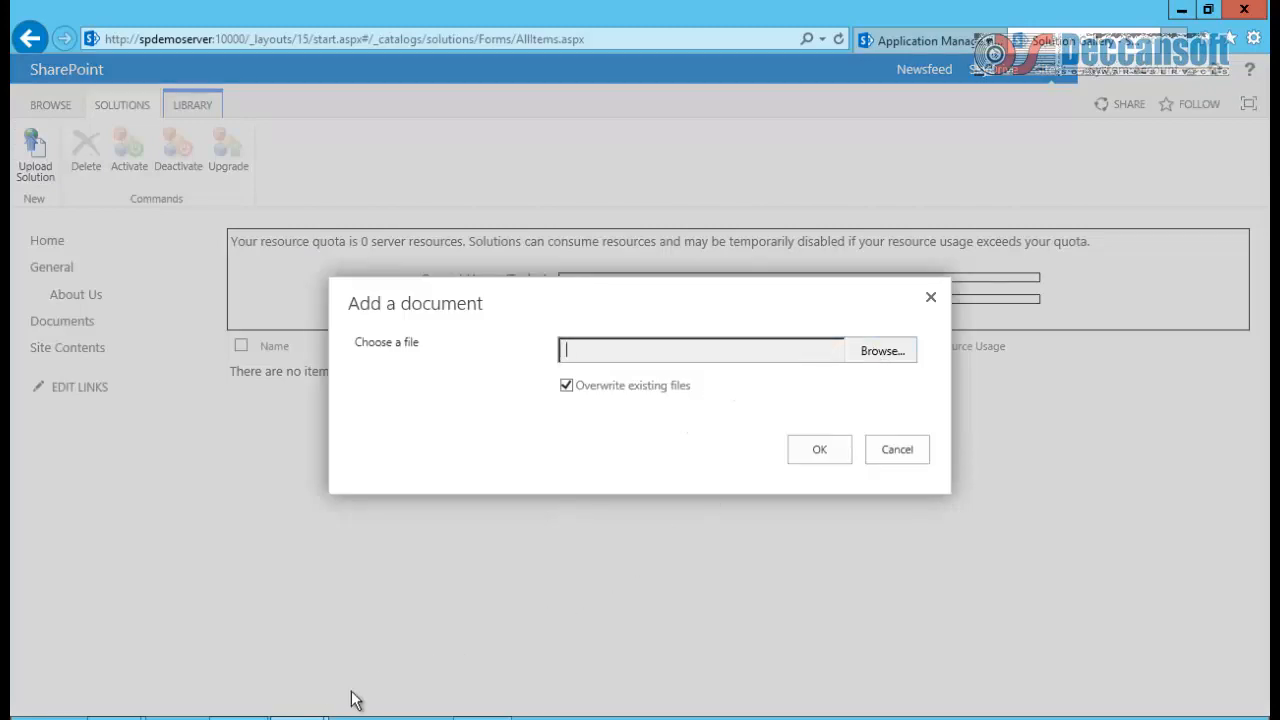
left_click(900, 351)
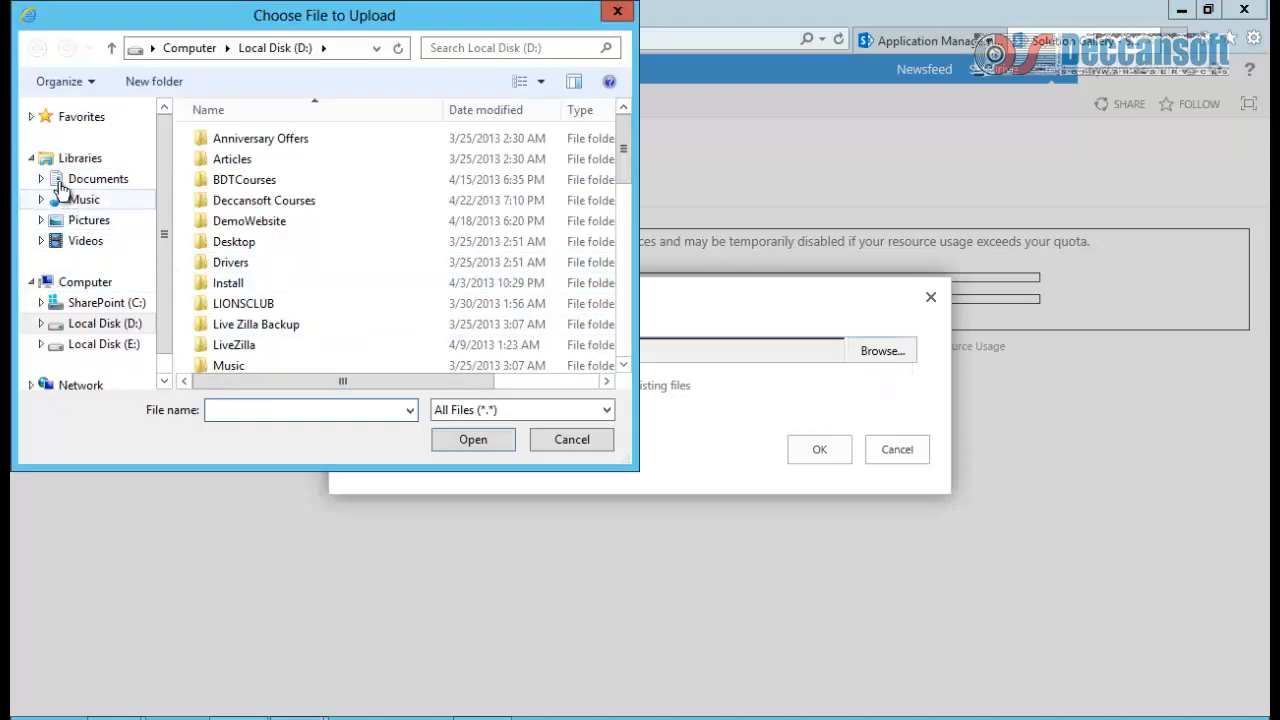
- Try to reach the download folder in the file chooser through the libraries and by entering "download" as the location
left_click(41, 179)
left_click(95, 200)
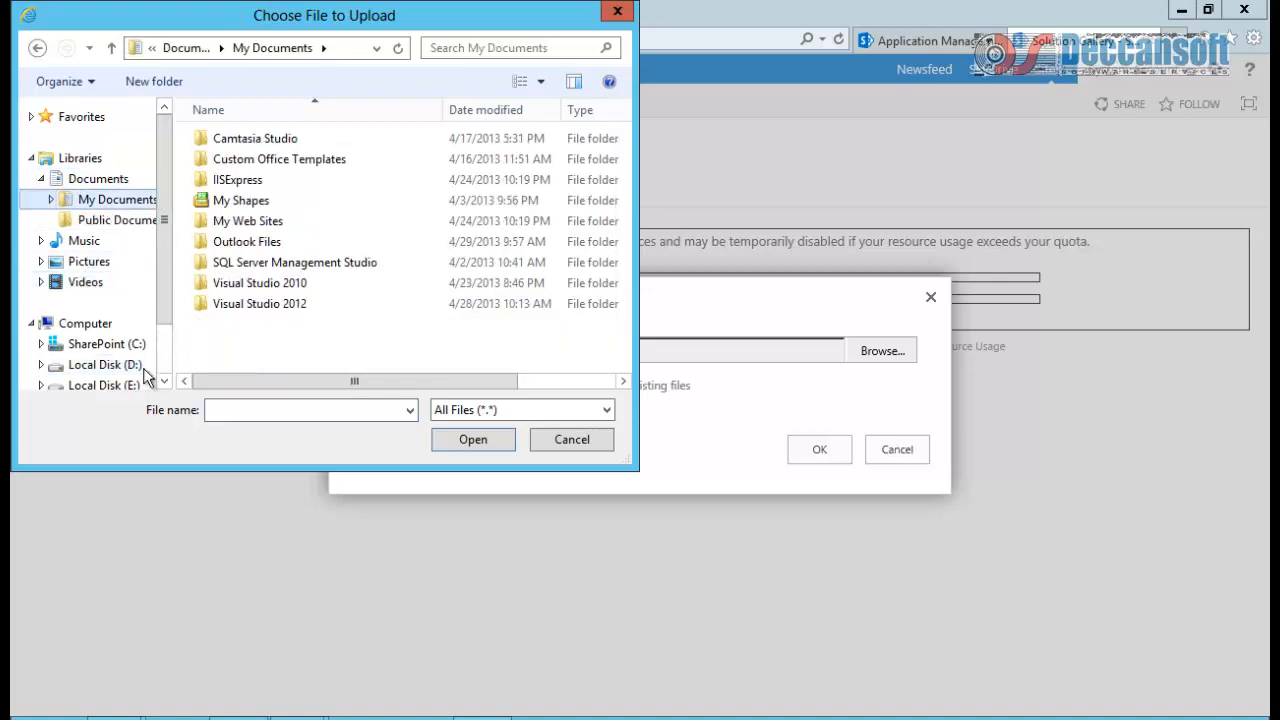
left_click_drag(165, 307, 176, 211)
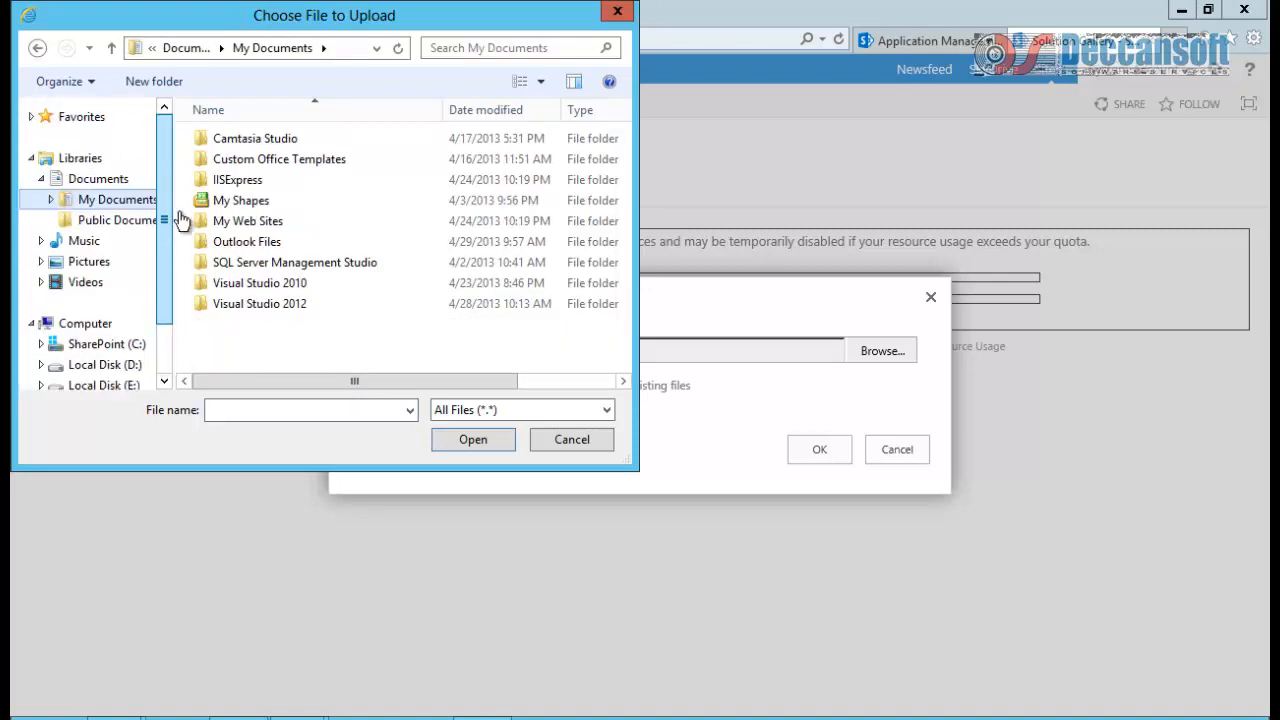
left_click(80, 160)
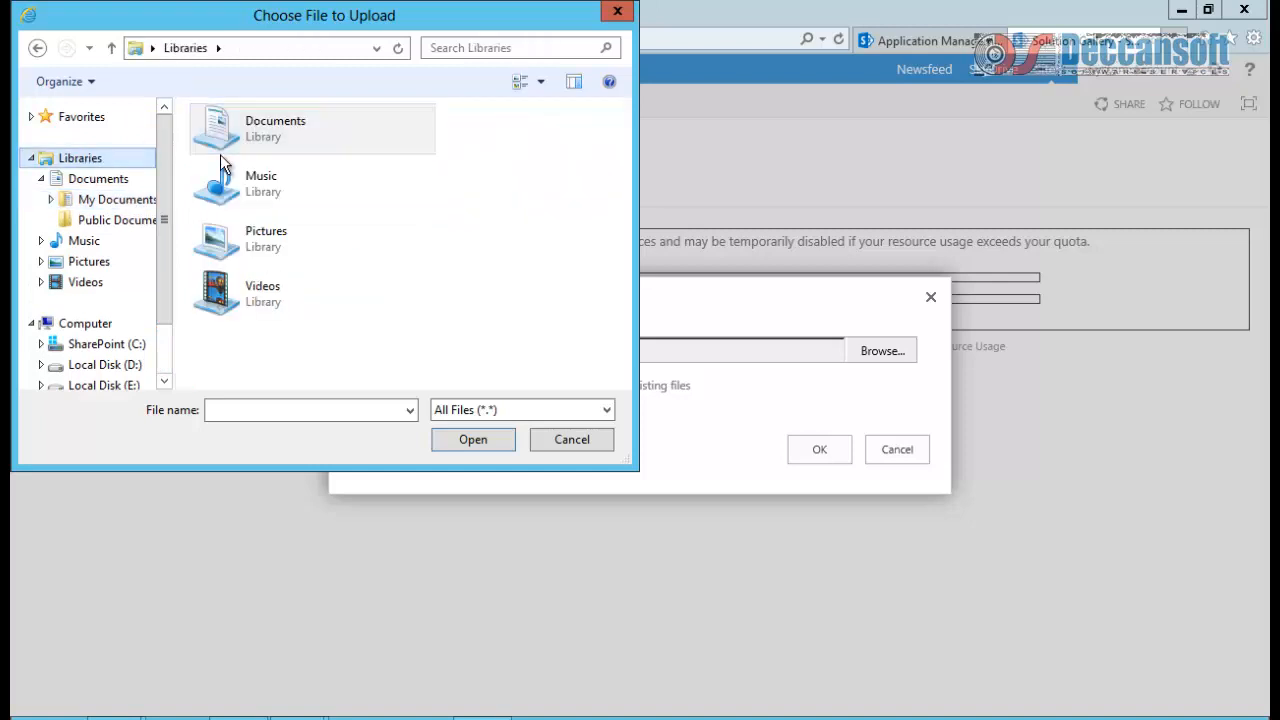
left_click(291, 47)
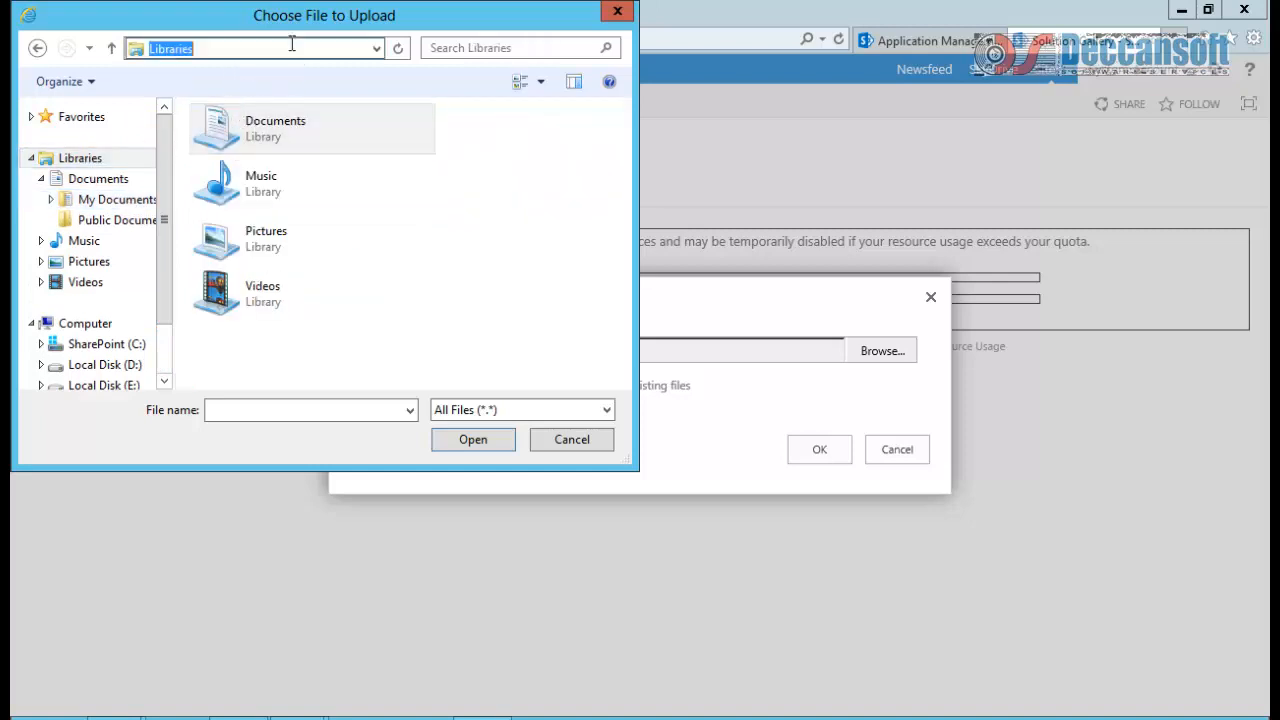
type("do")
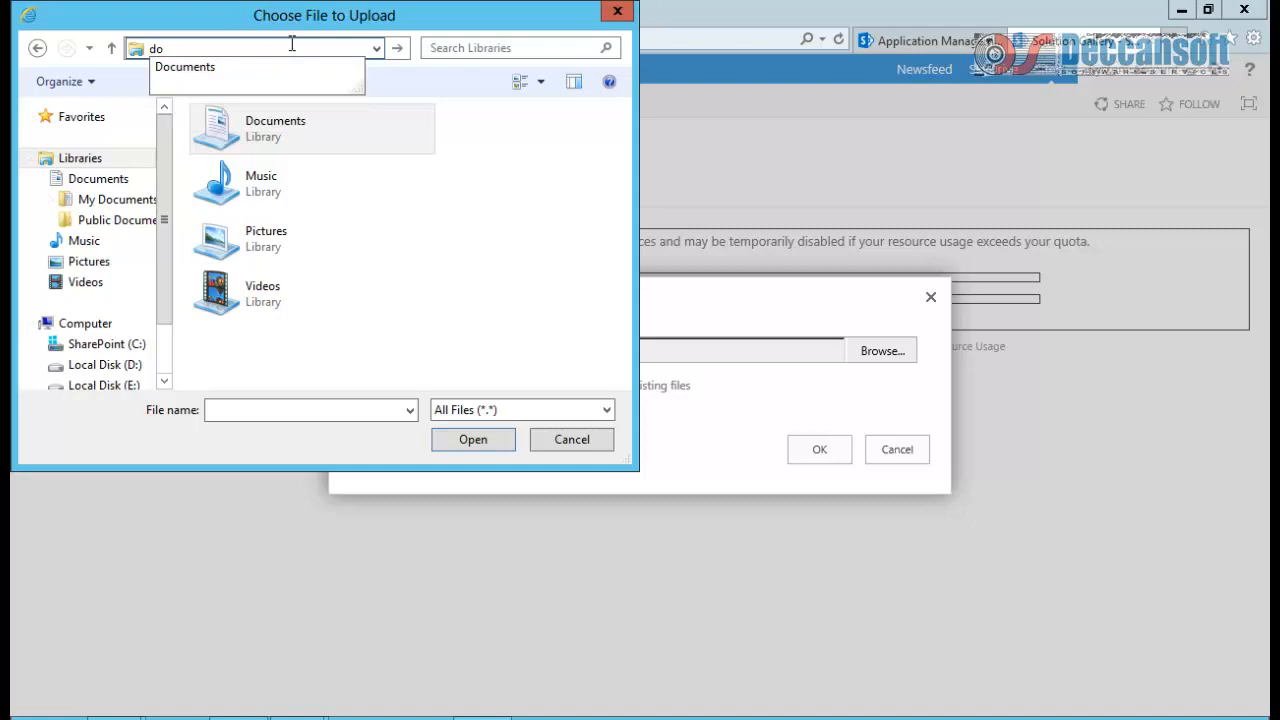
type("wnload")
key("ctrl+a")
key("BackSpace")
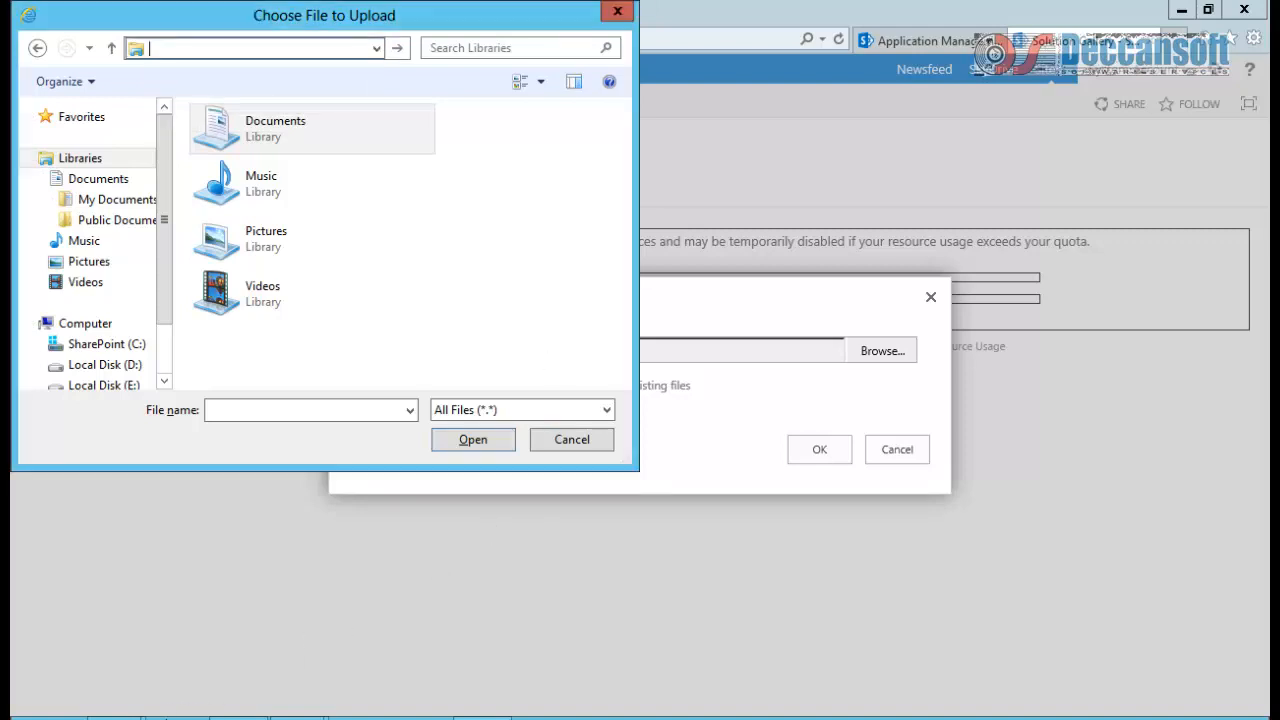
- Copy the Downloads folder path from the open File Explorer window and open that folder in the file chooser
left_click(115, 717)
left_click(270, 643)
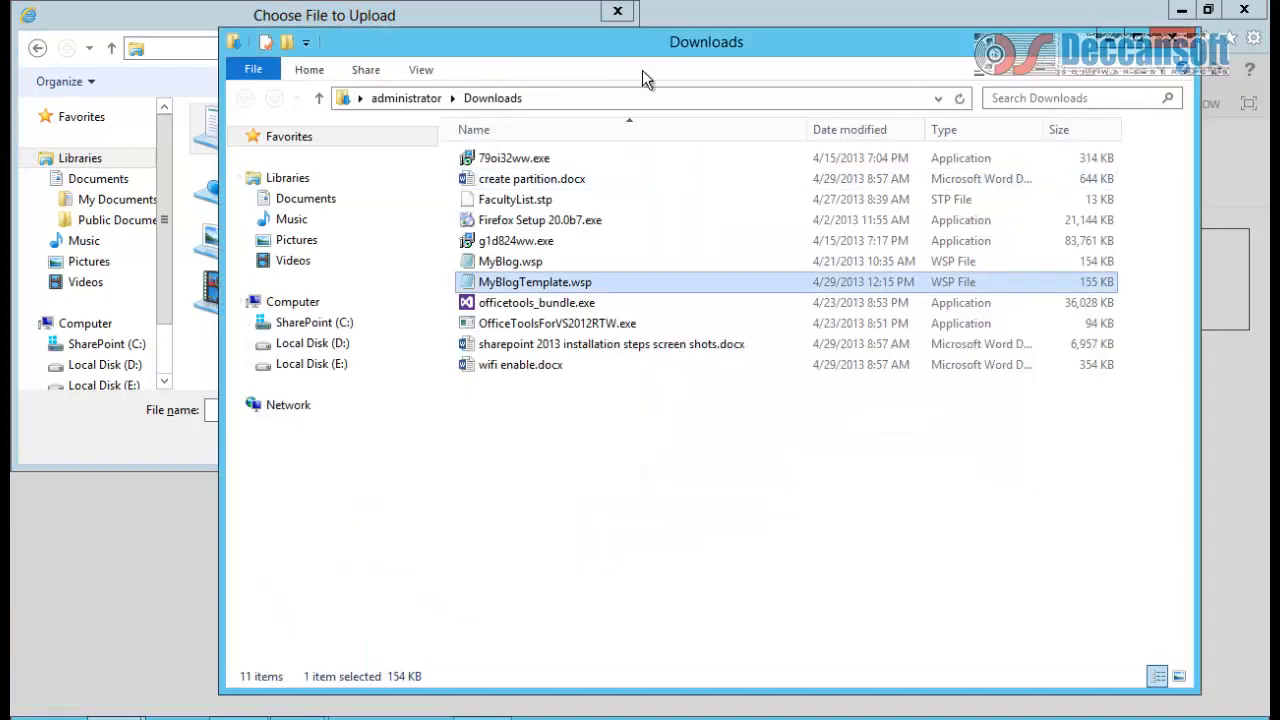
left_click(624, 106)
key("ctrl+c")
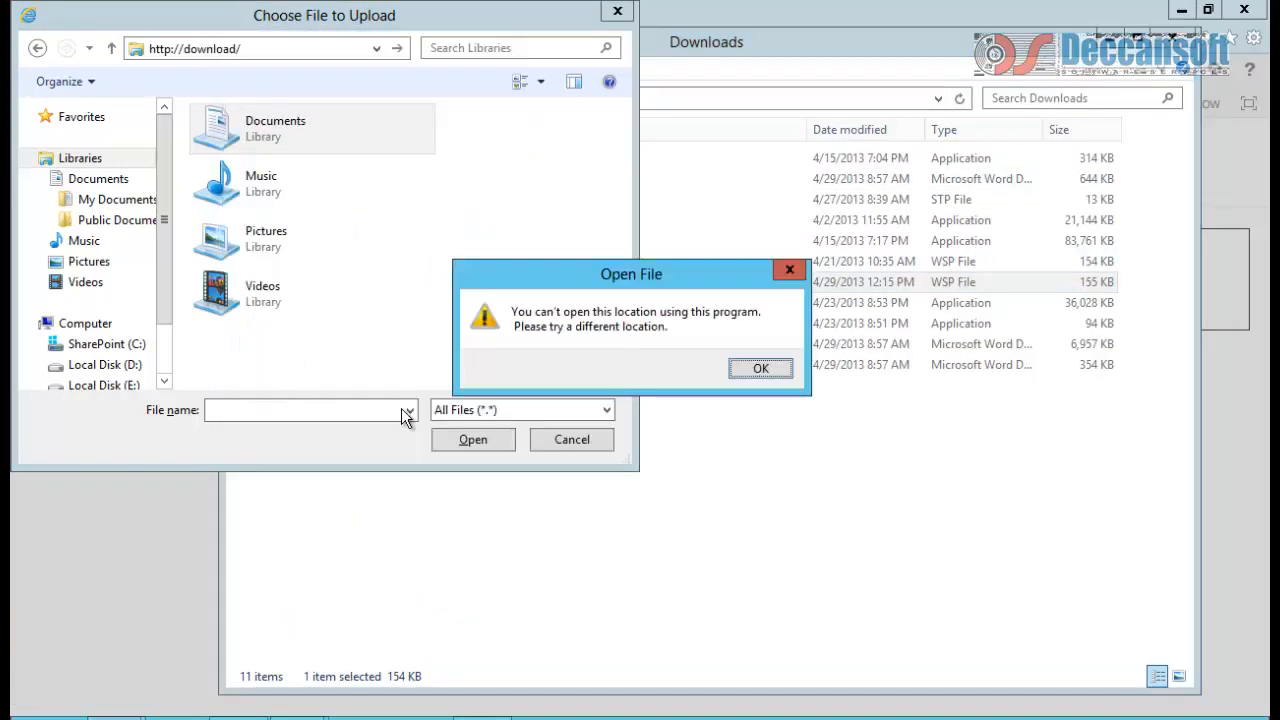
left_click(750, 368)
left_click(307, 409)
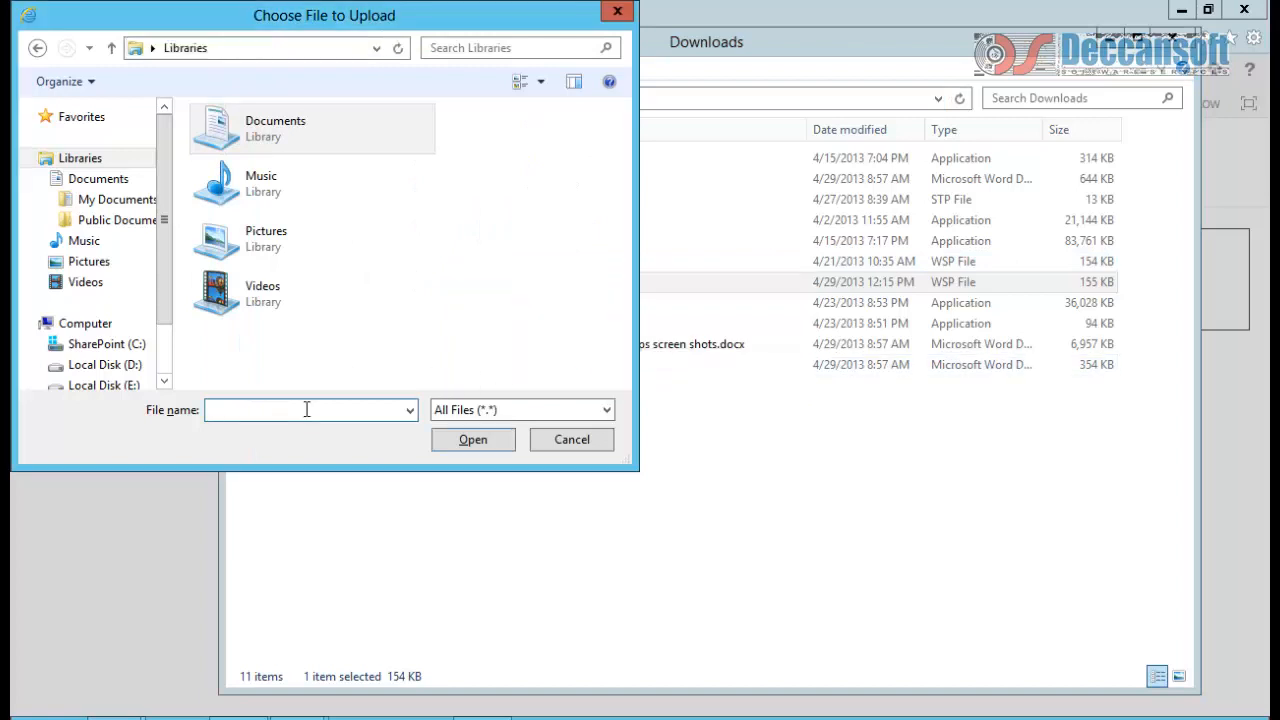
key("ctrl+v")
key("Return")
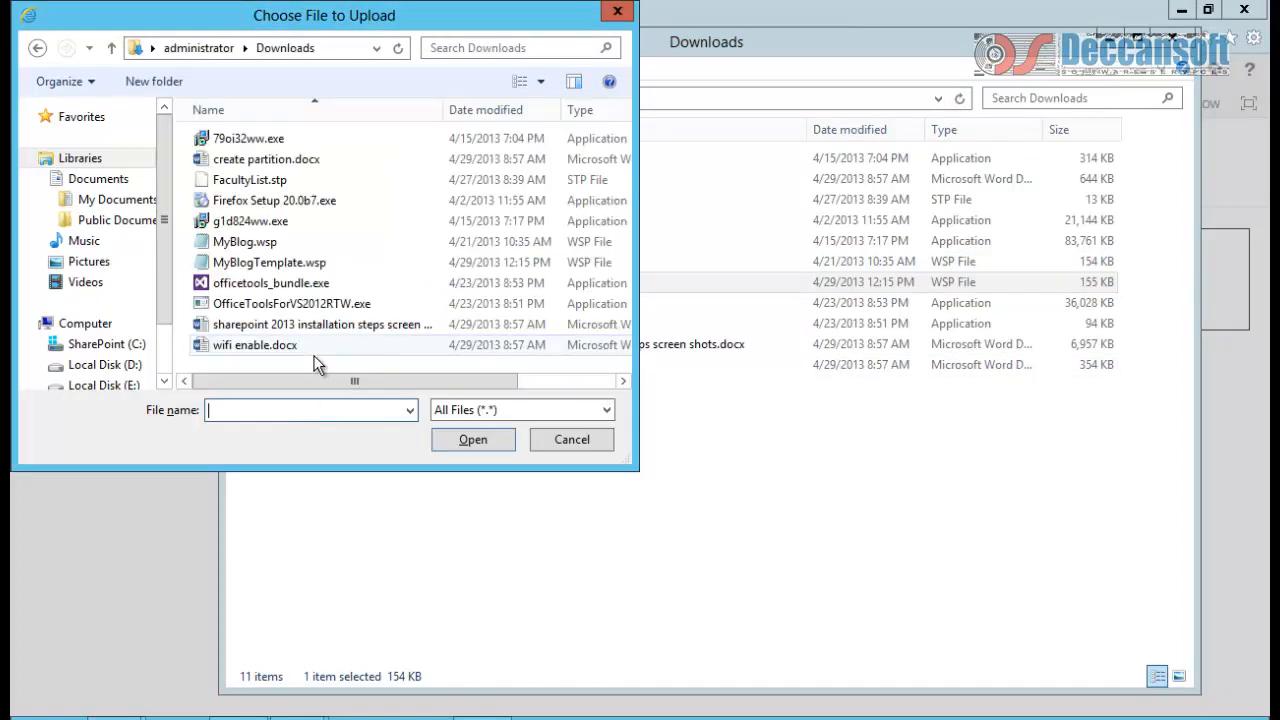
- Choose MyBlogTemplate.wsp and upload it to the Solution Gallery
left_click(254, 264)
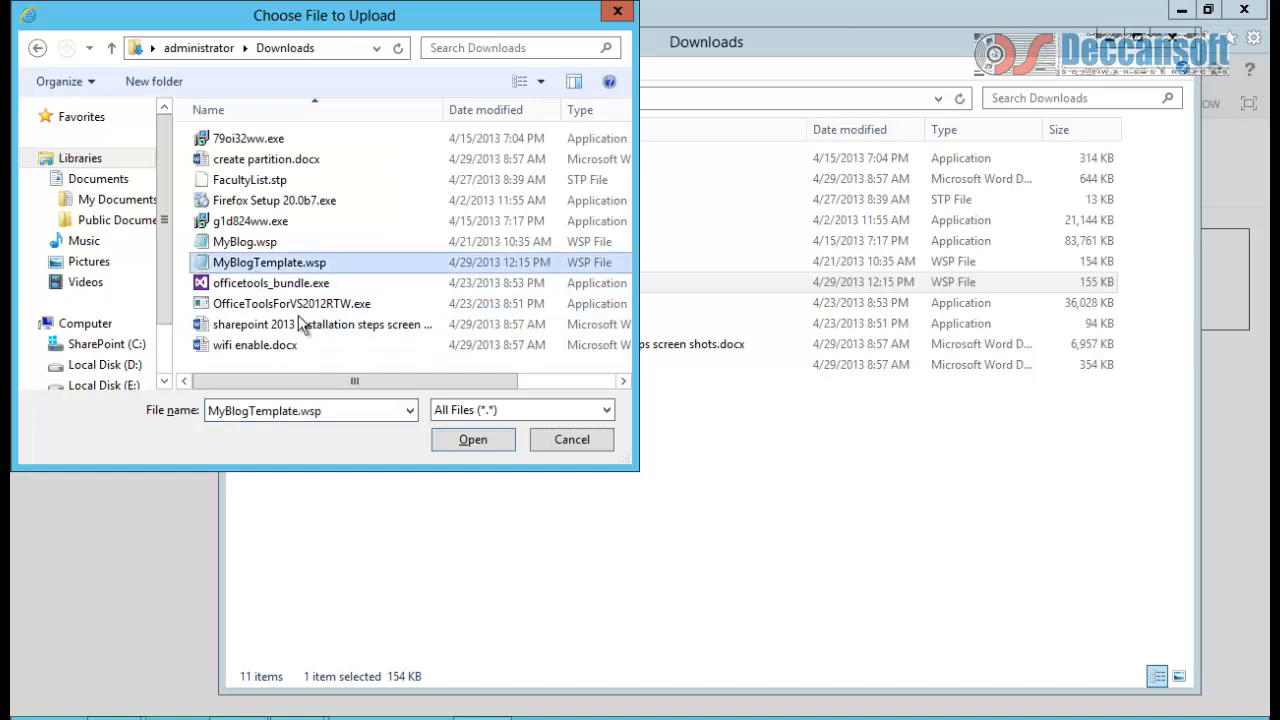
left_click(472, 439)
left_click(822, 455)
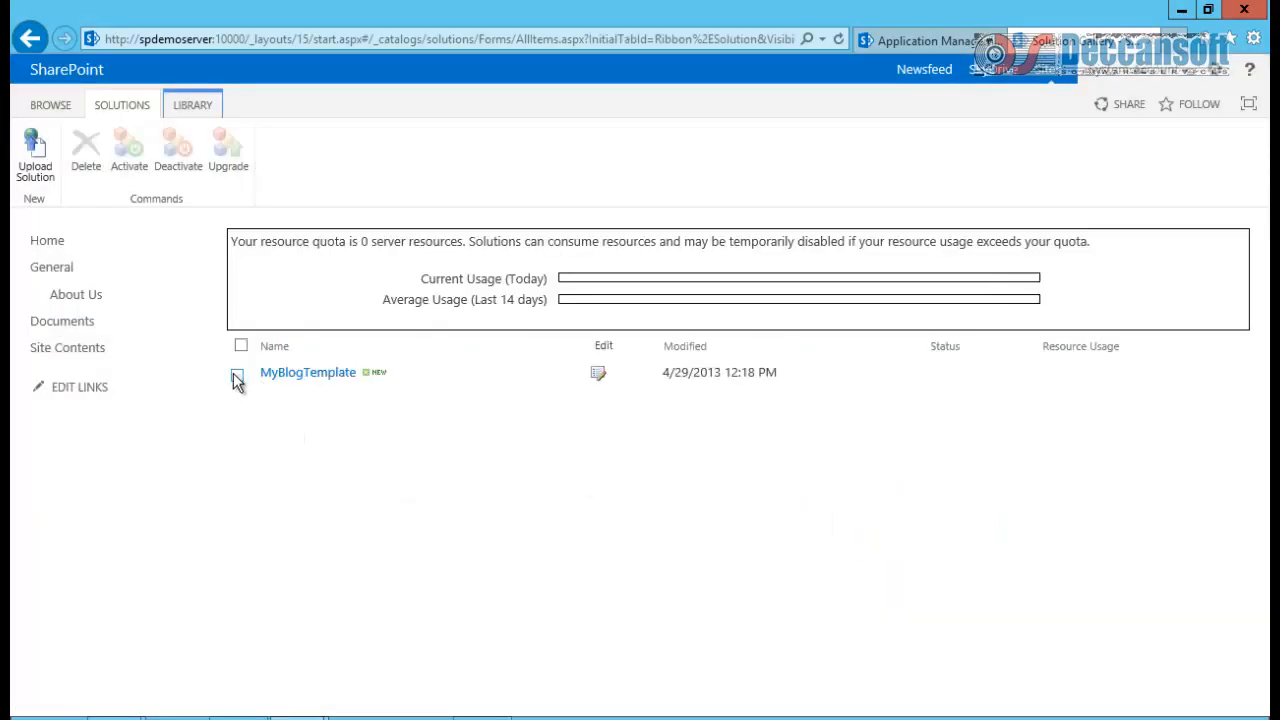
- Activate the uploaded MyBlogTemplate solution and close its activation dialog
left_click(237, 377)
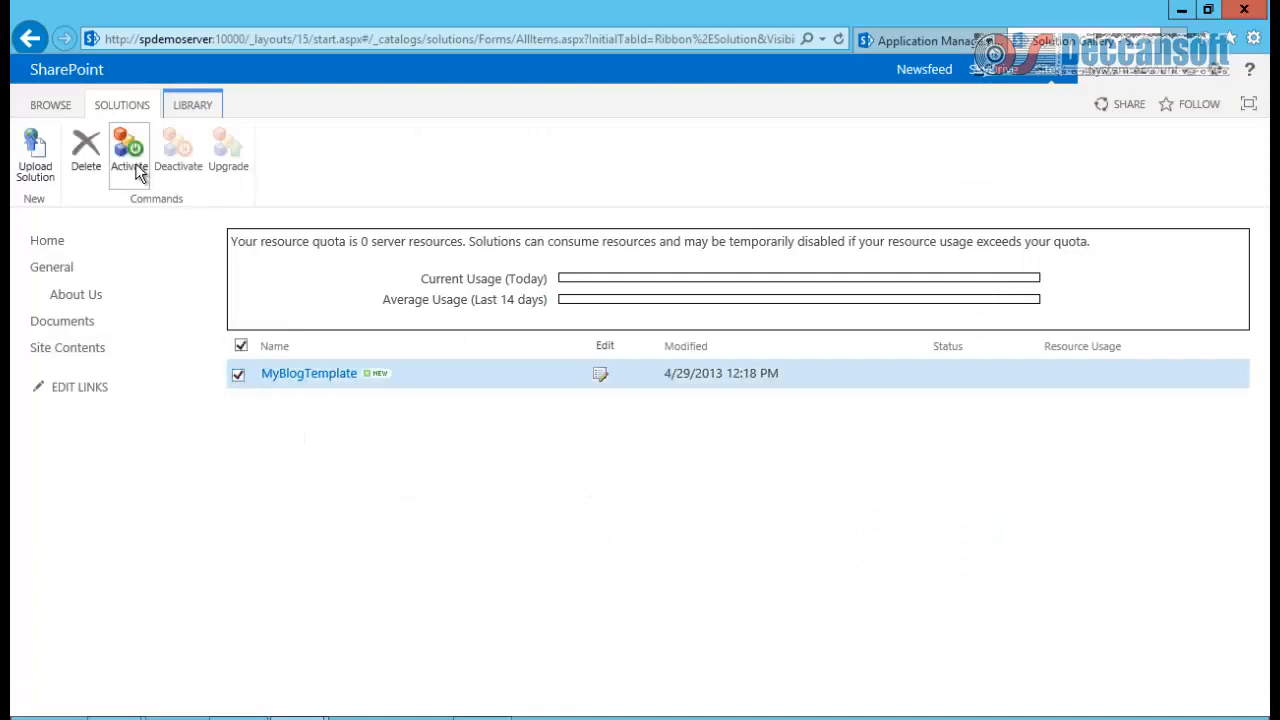
left_click(136, 168)
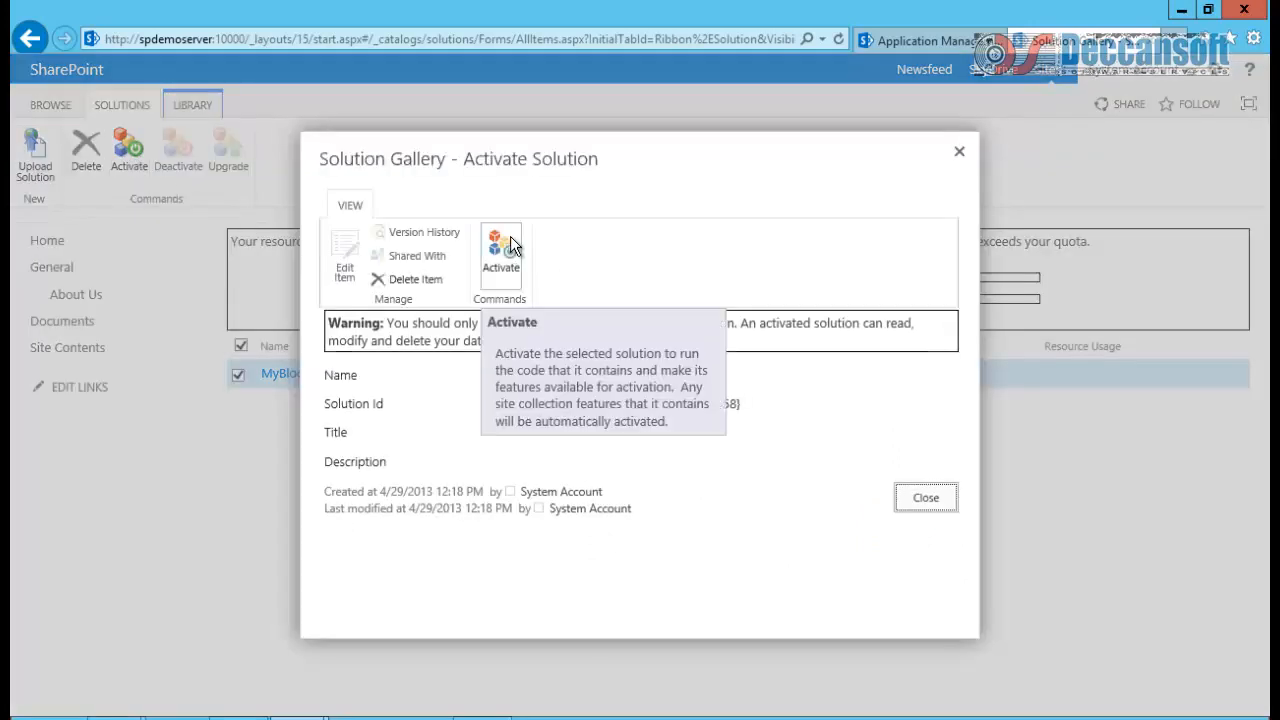
left_click(932, 490)
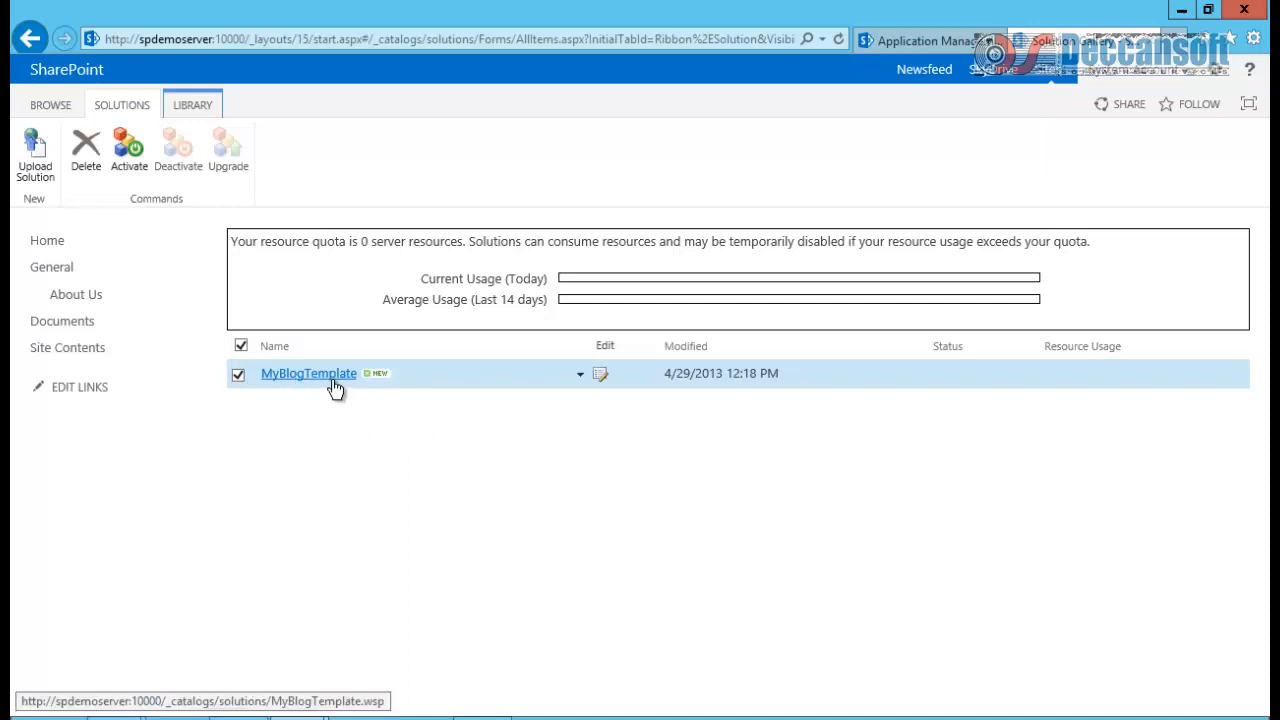
- Start a new subsite from Site Contents and title it MyBlogCopy
left_click(63, 358)
scroll(540, 540, "down", 3)
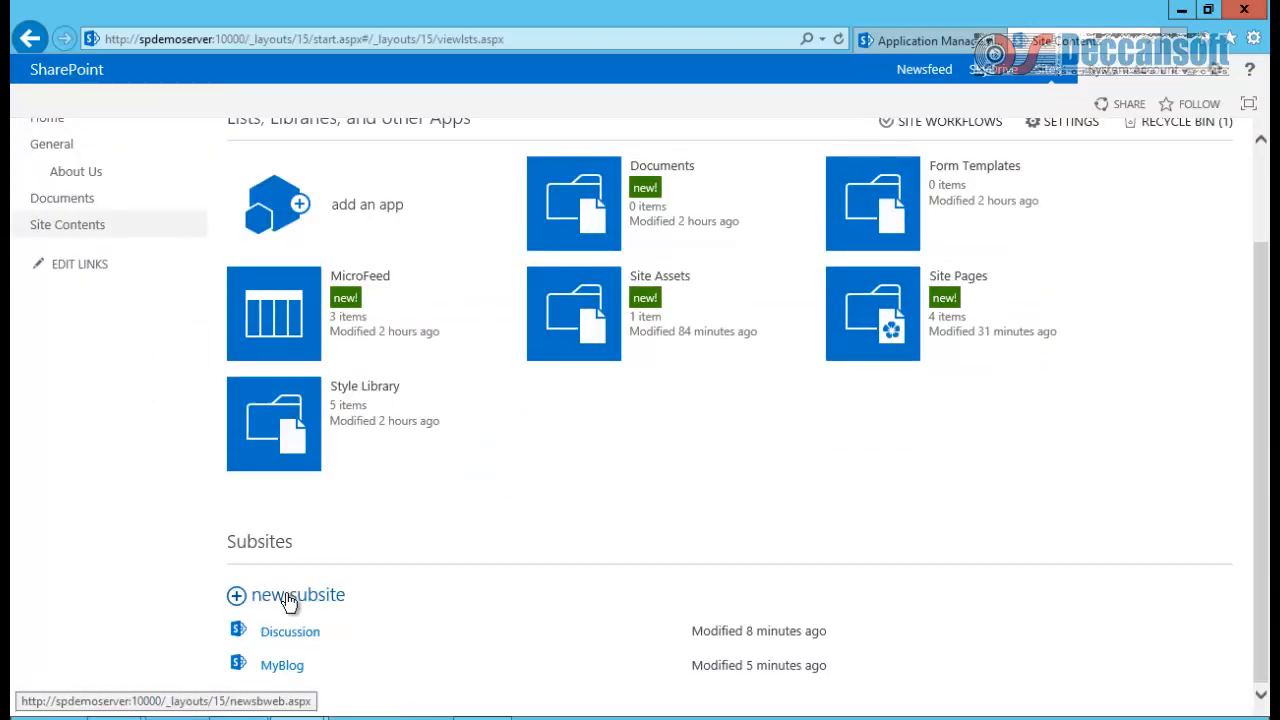
left_click(288, 600)
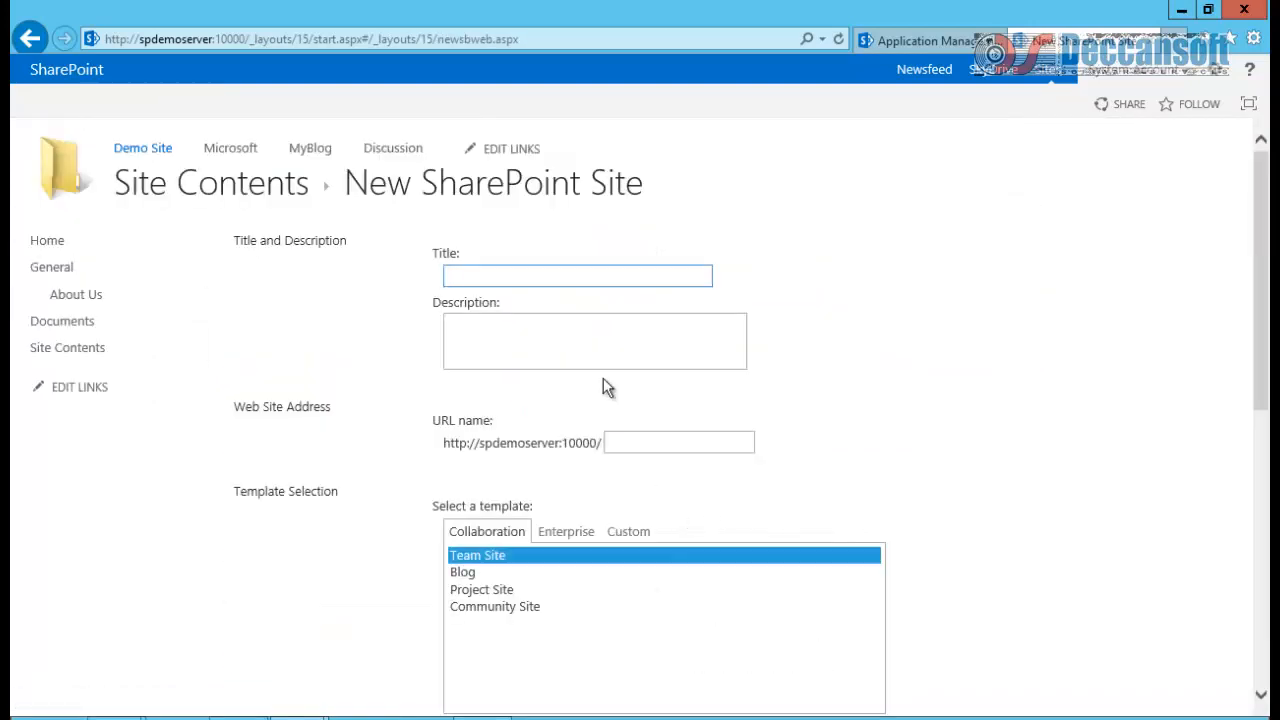
type("MyBloh")
key("BackSpace")
type("gCOps")
key("BackSpace")
key("BackSpace")
key("BackSpace")
type("opy")
- Enter the description "this is copy of My Blog" and the URL name MyBlogCopy for the new subsite
key("Tab")
type("this is ")
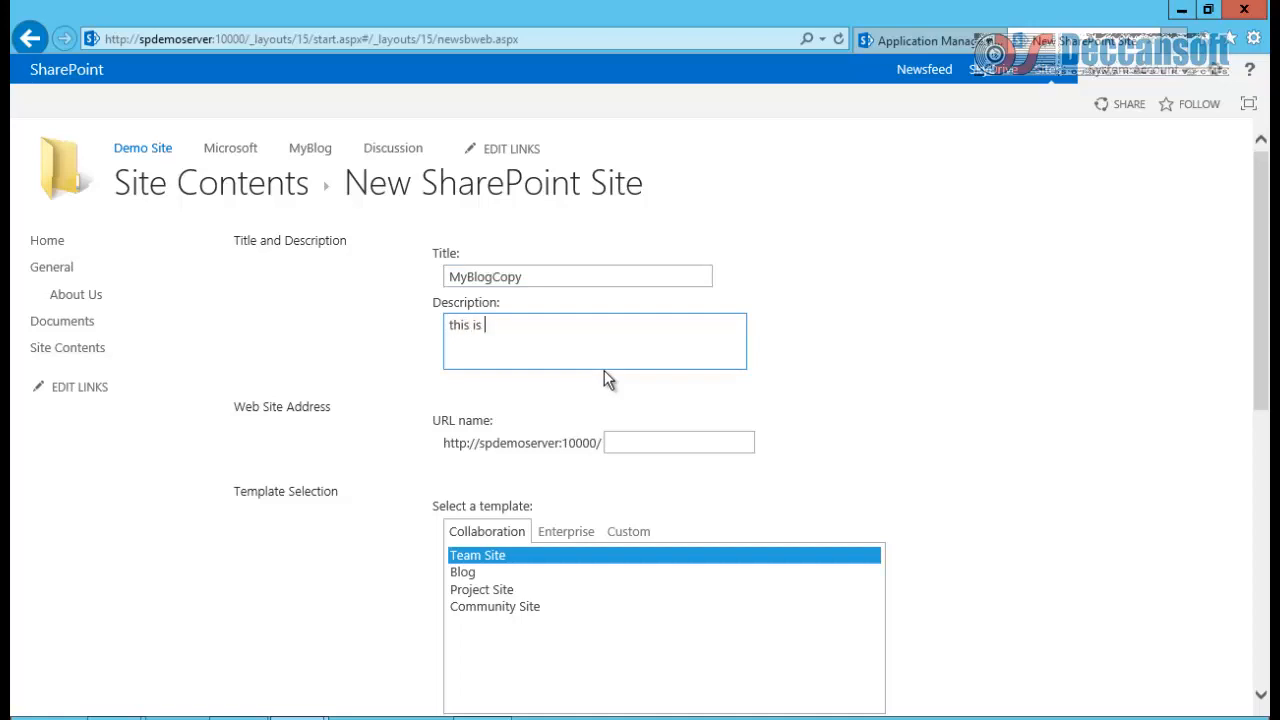
type("copoy")
key("BackSpace")
key("BackSpace")
type("y of My Blog")
left_click(695, 447)
type("MyBl")
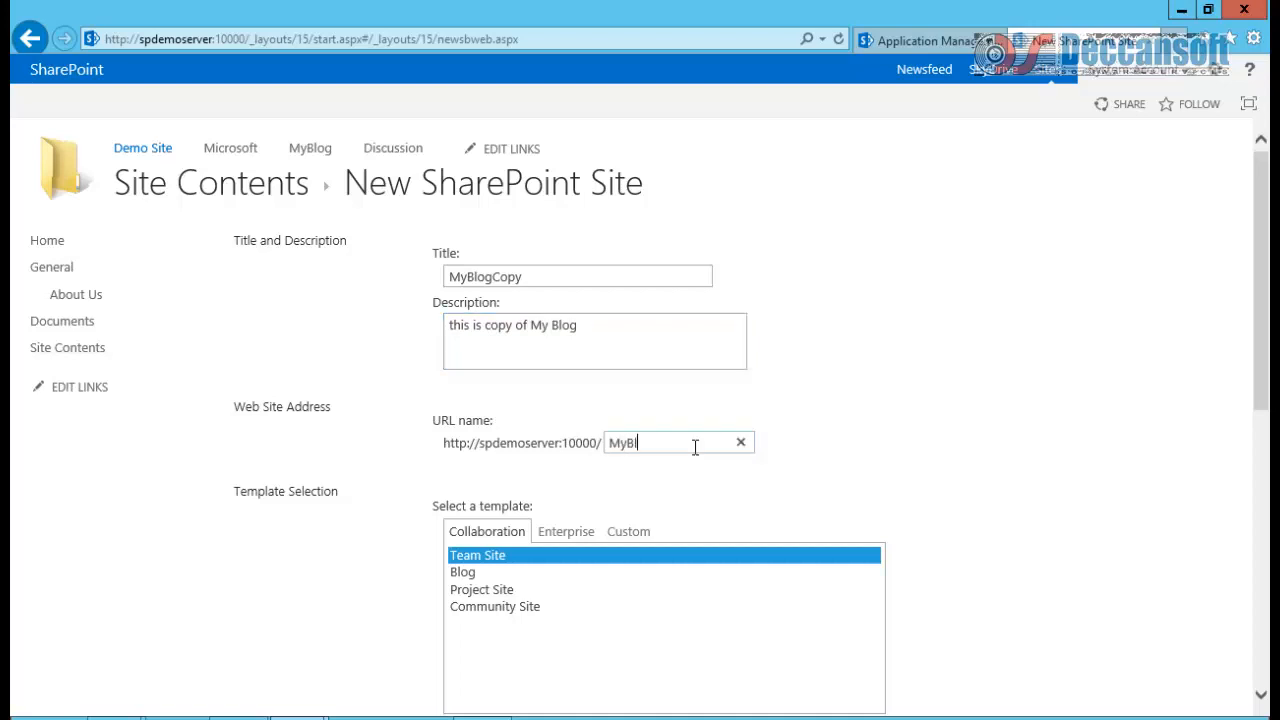
type("ogCopy")
- Select the custom template MyBlogTemplate and create the subsite with the default permissions and navigation options
scroll(687, 455, "down", 1)
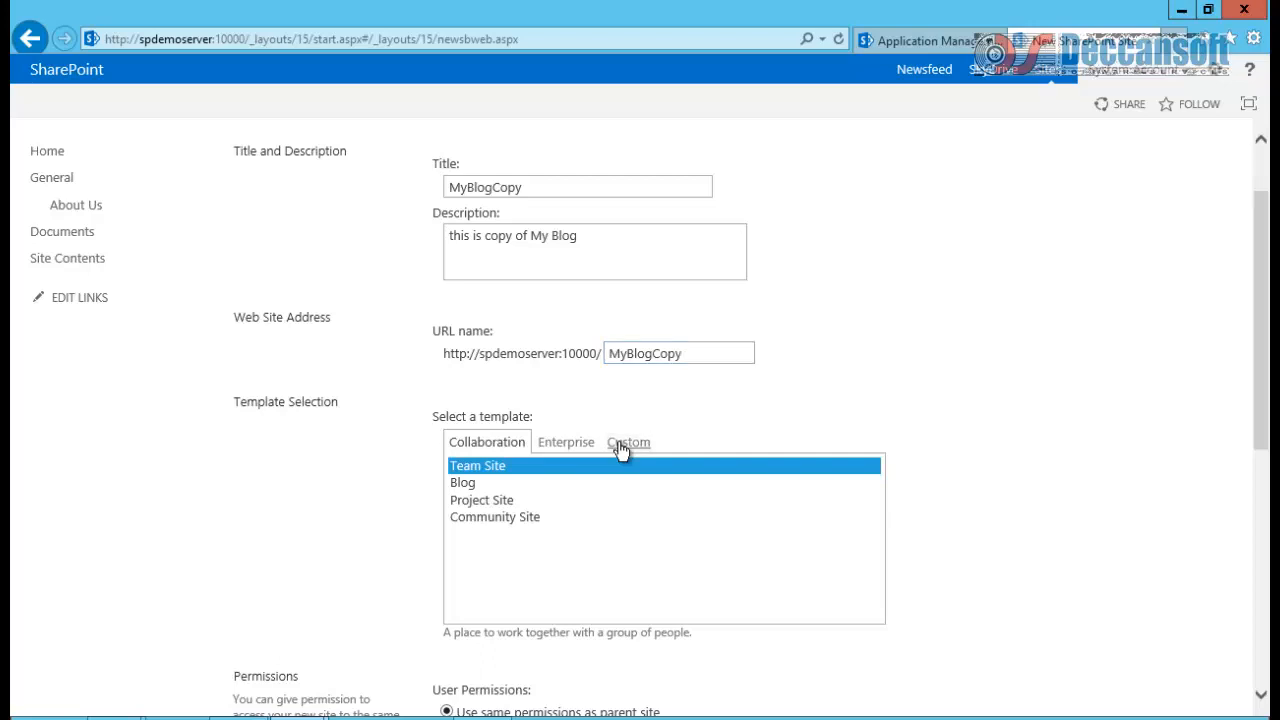
left_click(620, 447)
left_click(468, 470)
left_click(468, 470)
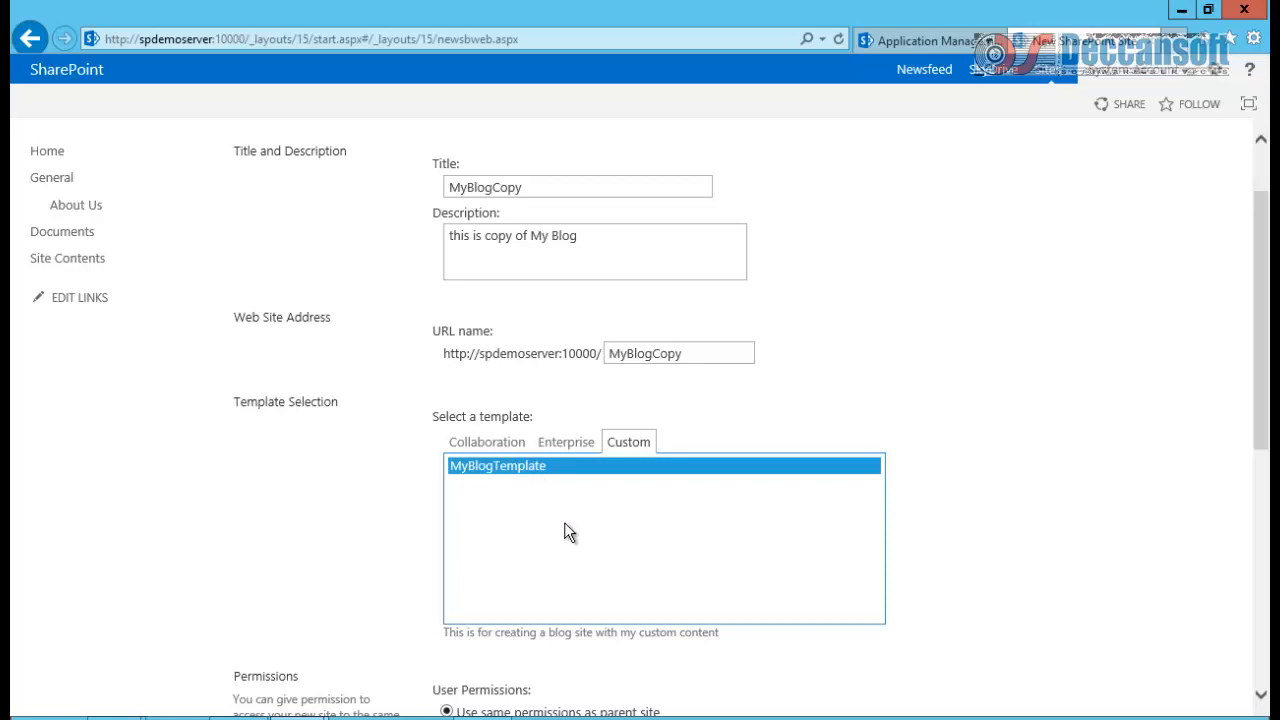
scroll(1255, 425, "down", 5)
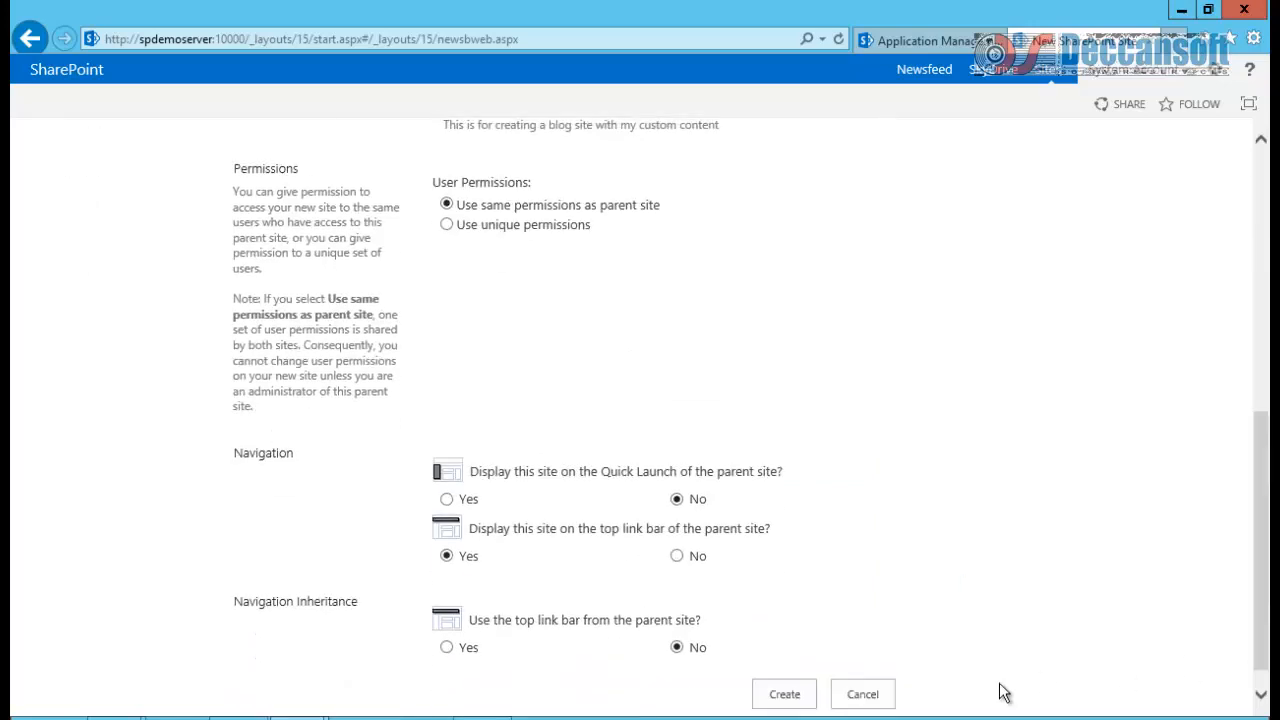
left_click(767, 697)
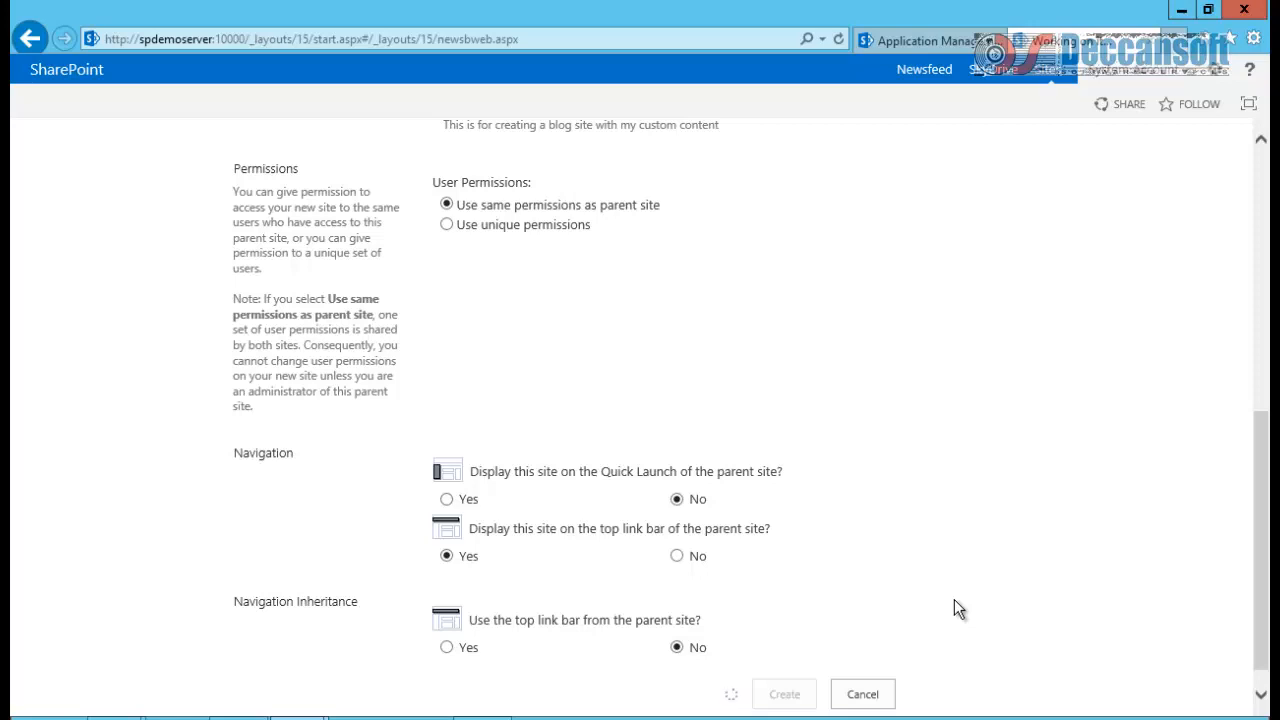
left_click_drag(1260, 471, 1262, 199)
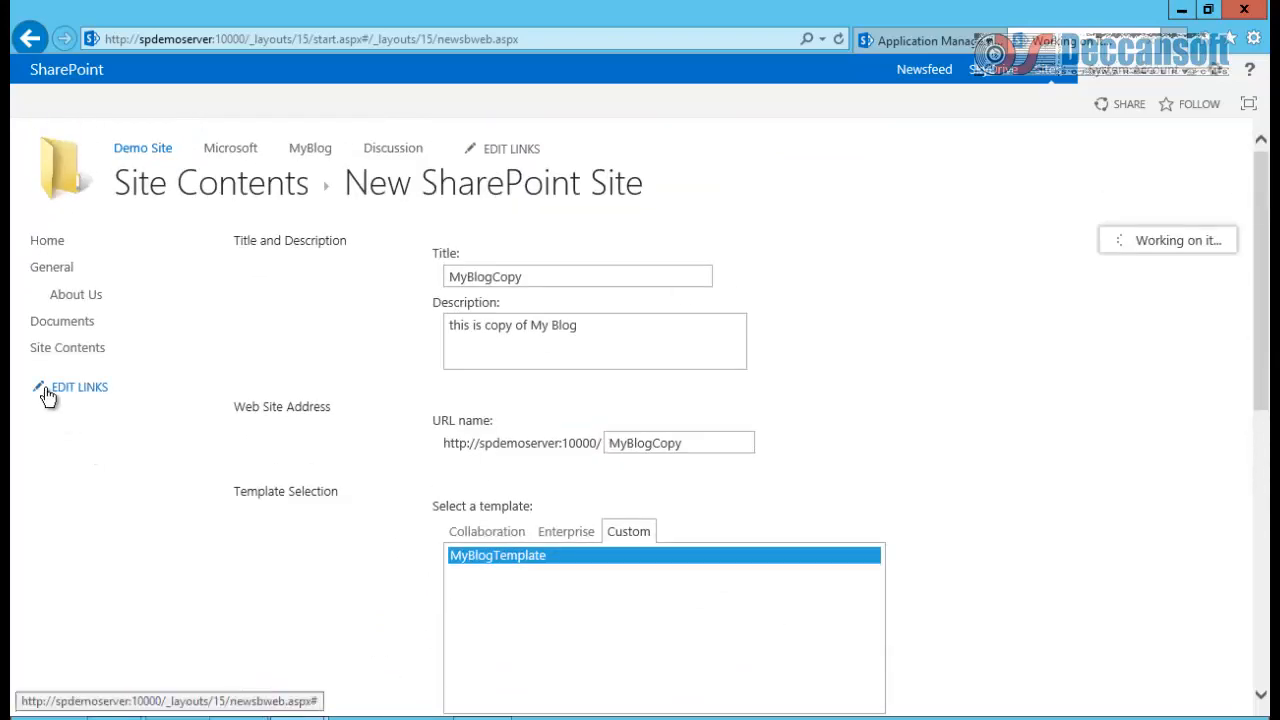
left_click(559, 278)
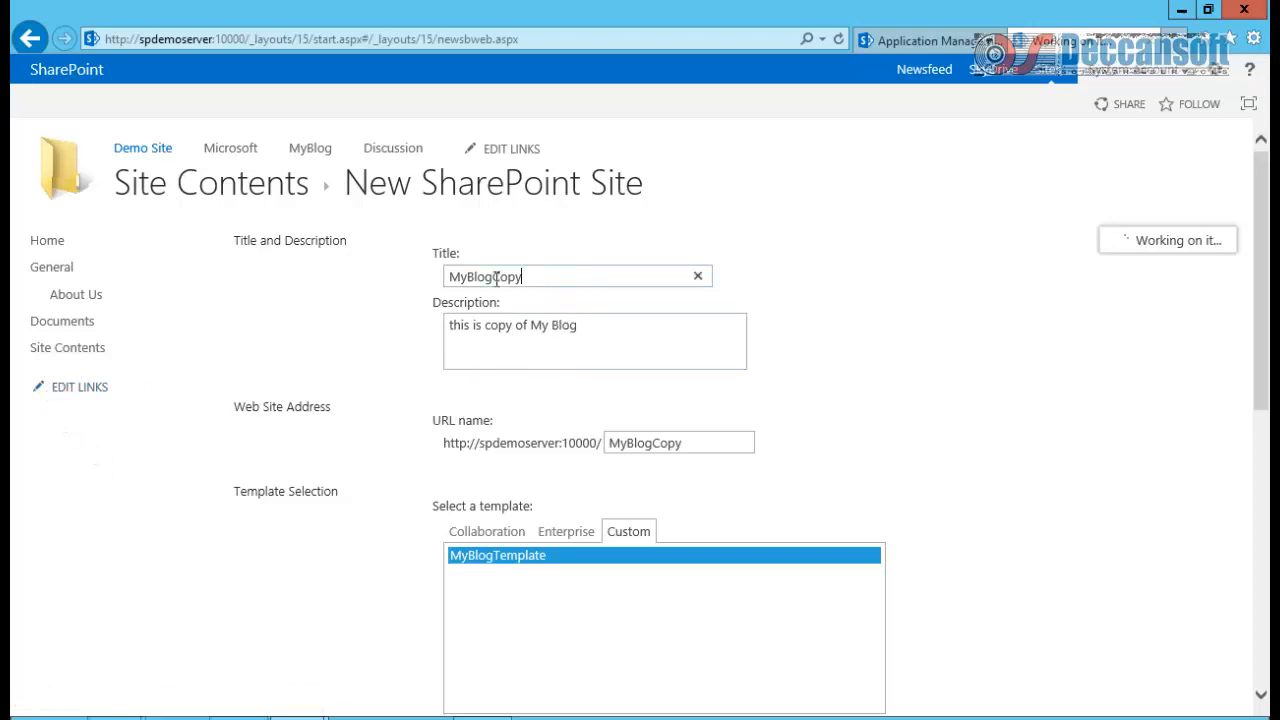
double_click(497, 279)
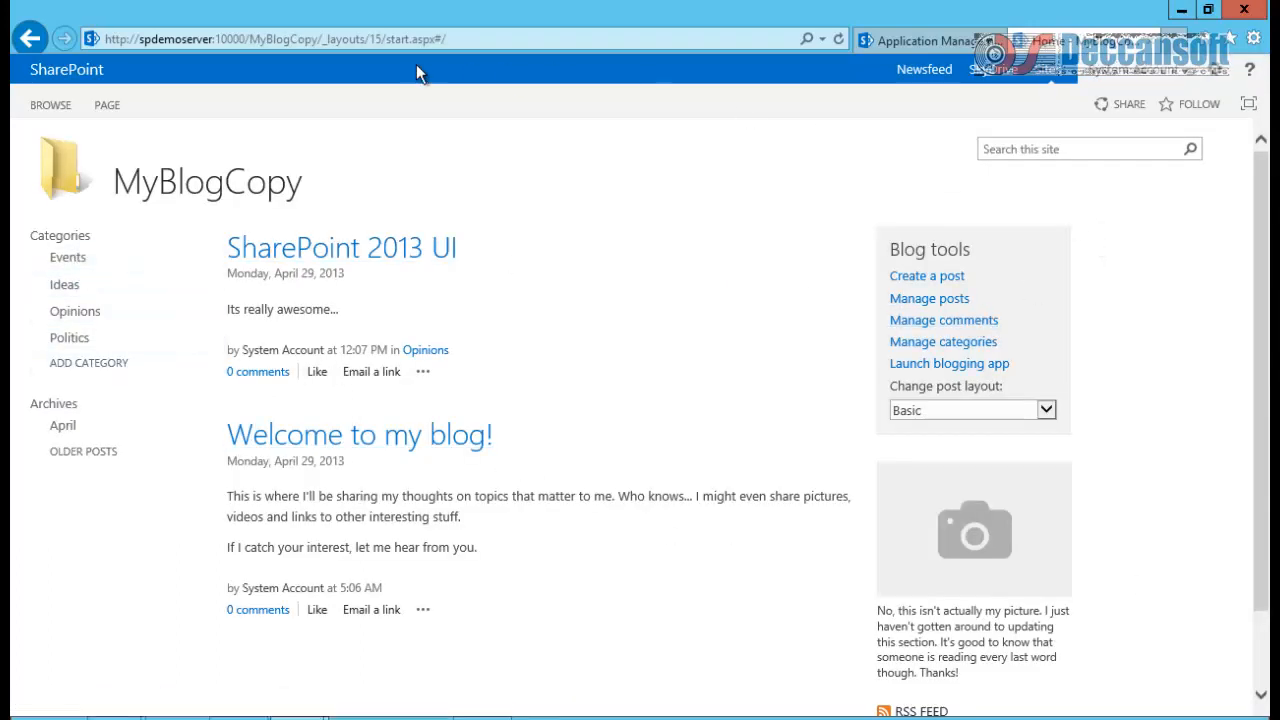
- Load the top-level Demo Site at spdemoserver:10000 and open the MyBlogCopy subsite from its site navigation
left_click(360, 40)
left_click_drag(249, 39, 546, 60)
key("BackSpace")
key("Return")
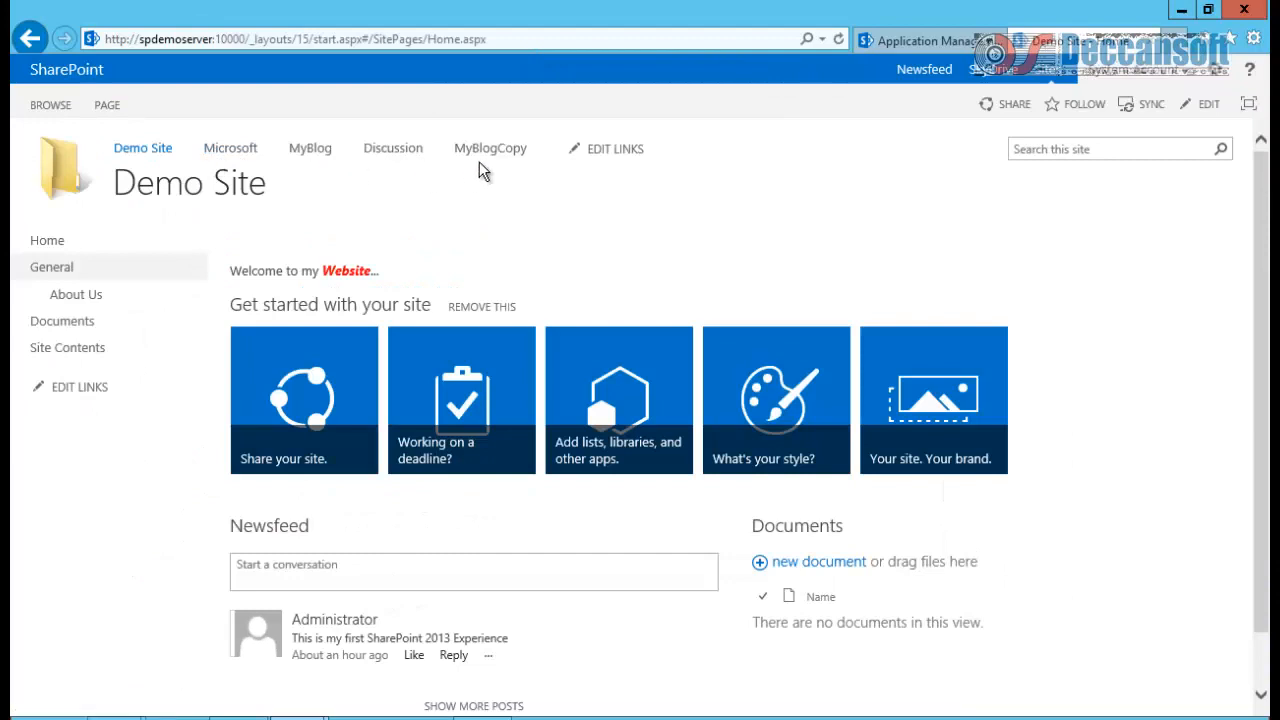
left_click(488, 154)
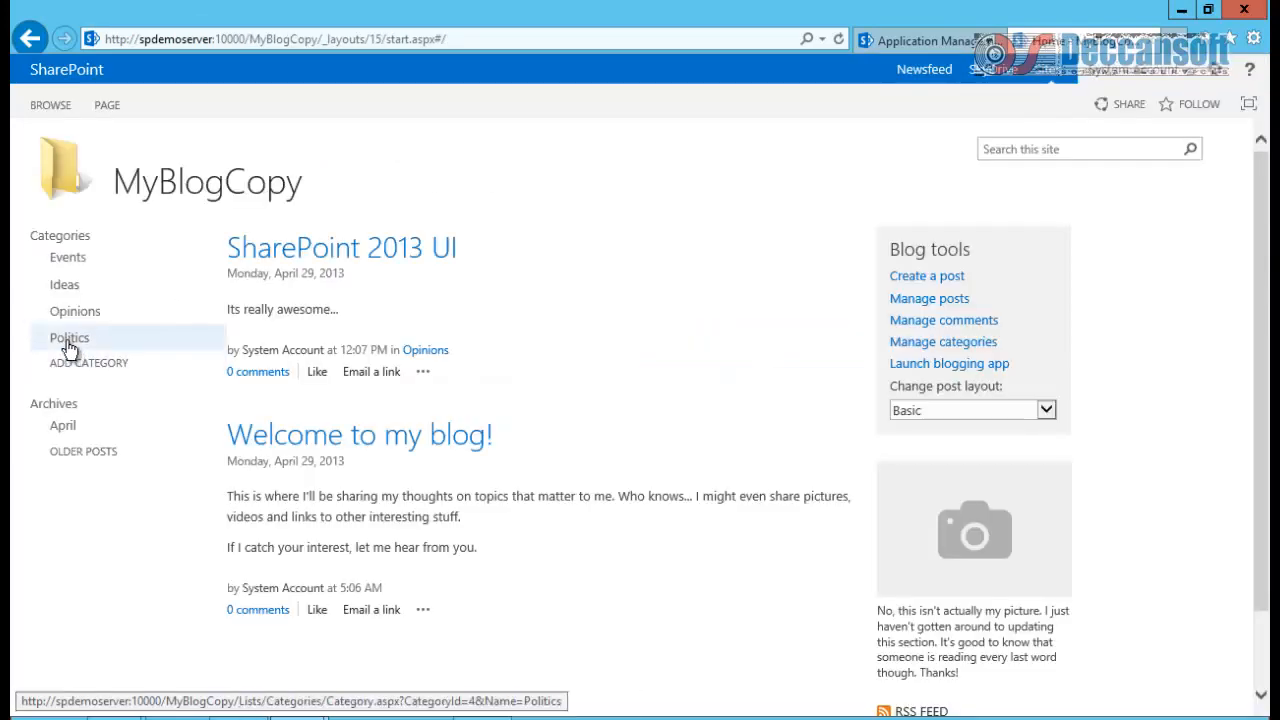
- Examine the posts and categories copied into MyBlogCopy, highlighting the text of the SharePoint 2013 UI post
scroll(212, 432, "down", 1)
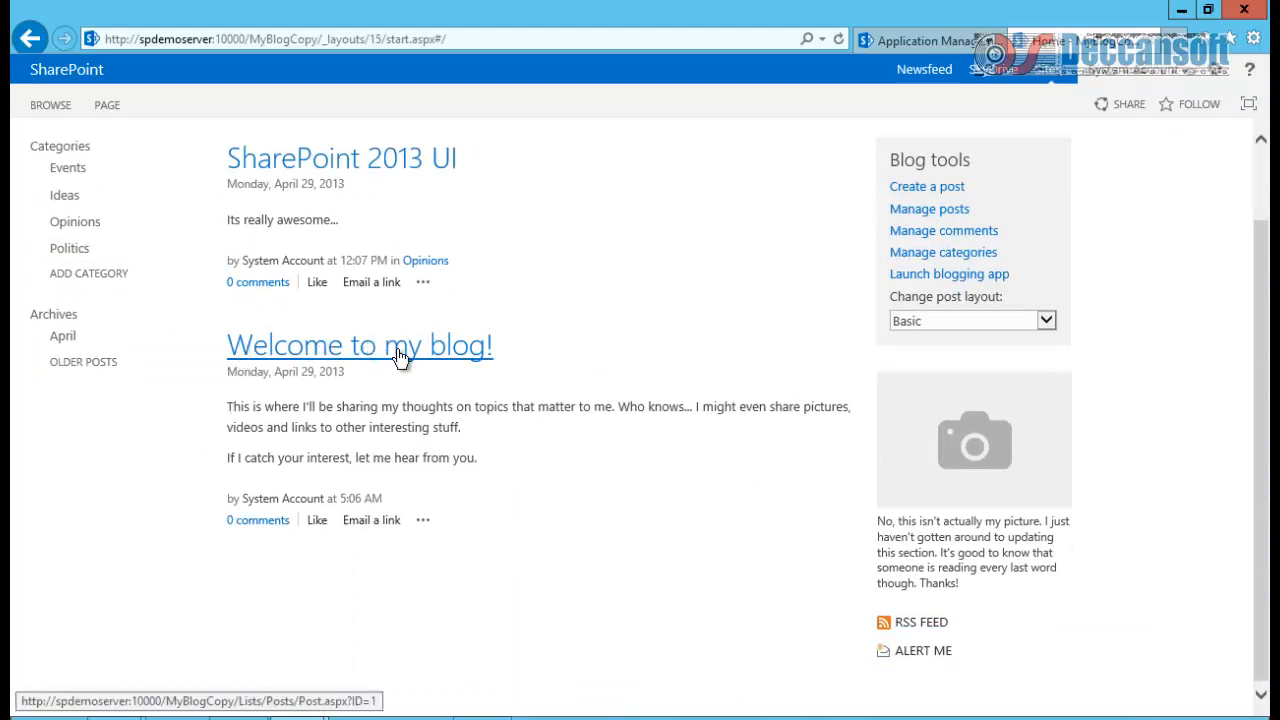
scroll(399, 354, "up", 1)
left_click_drag(372, 318, 212, 335)
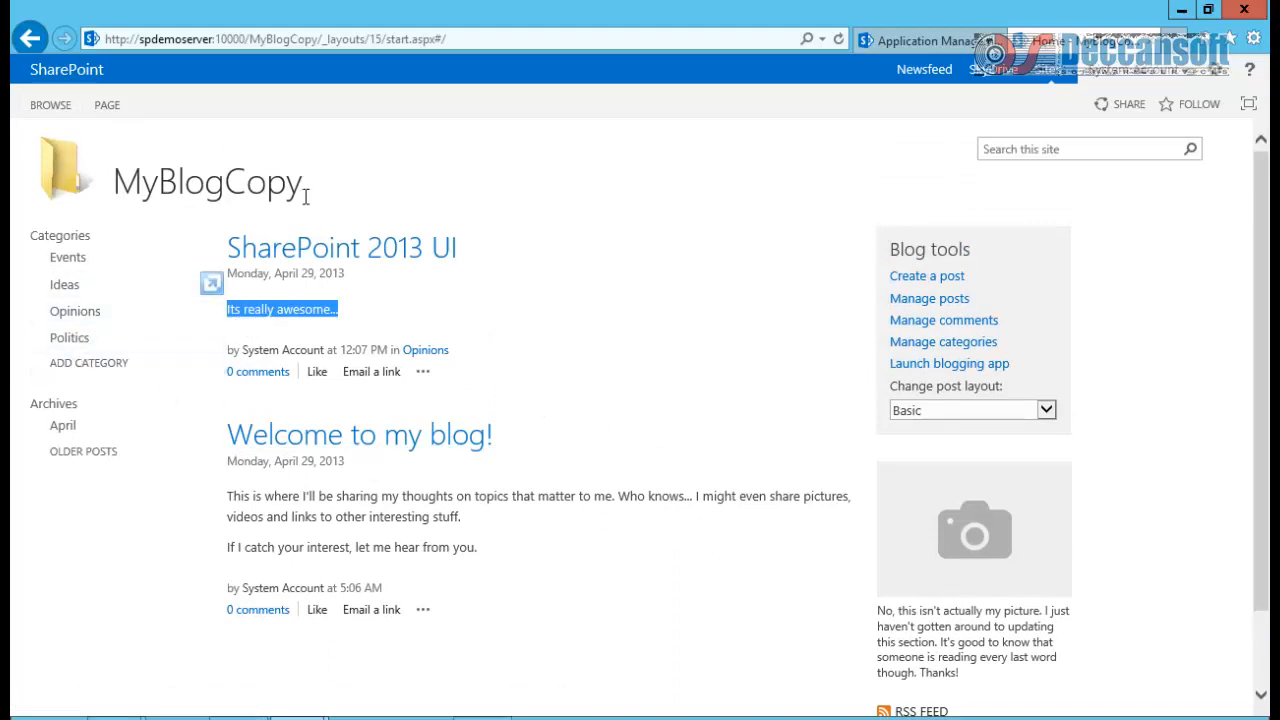
scroll(610, 285, "down", 1)
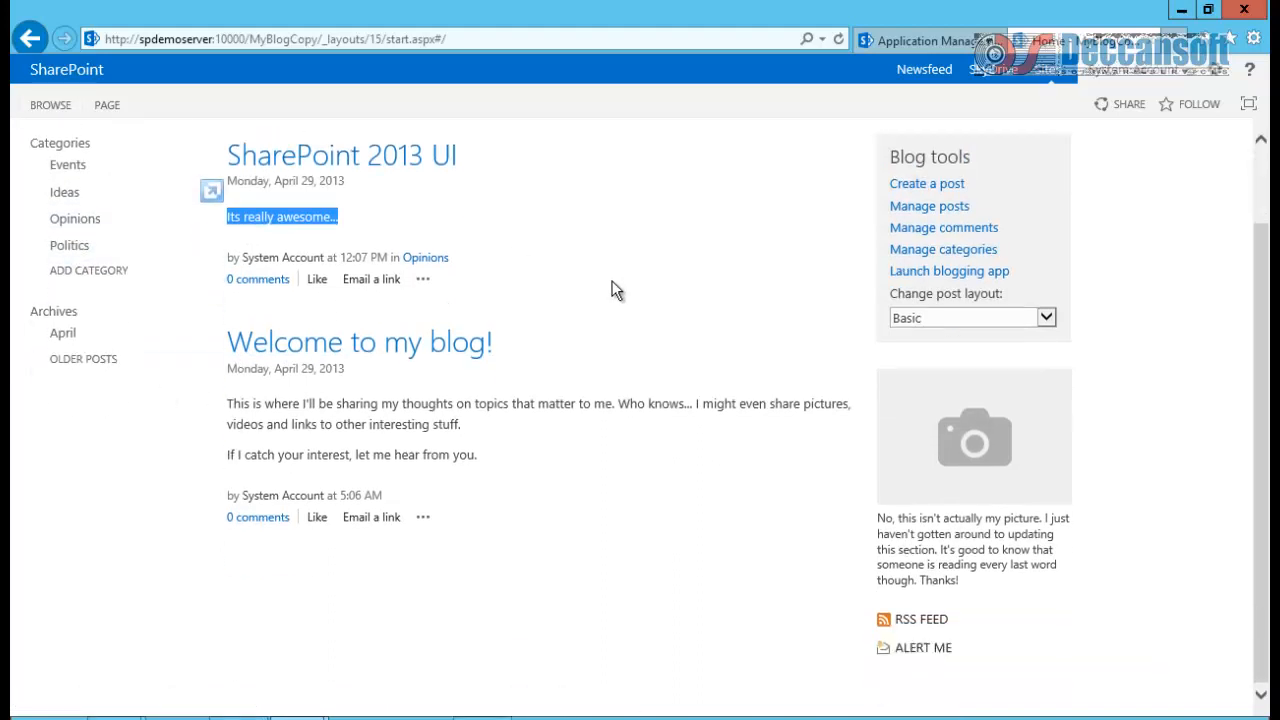
- Switch to the Word document "4 - Managing Sites in Sharepoint.doc" and review its section on saving and creating sites using templates
left_click(488, 714)
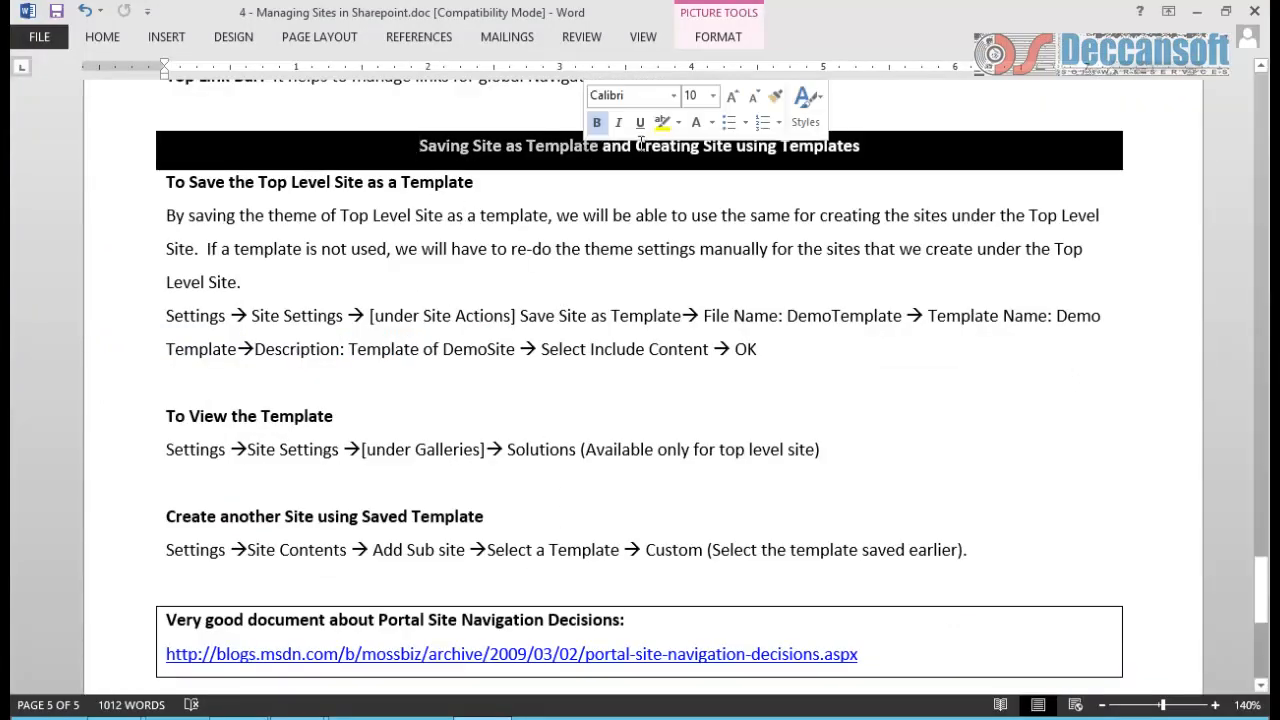
left_click_drag(635, 146, 860, 146)
left_click(481, 349)
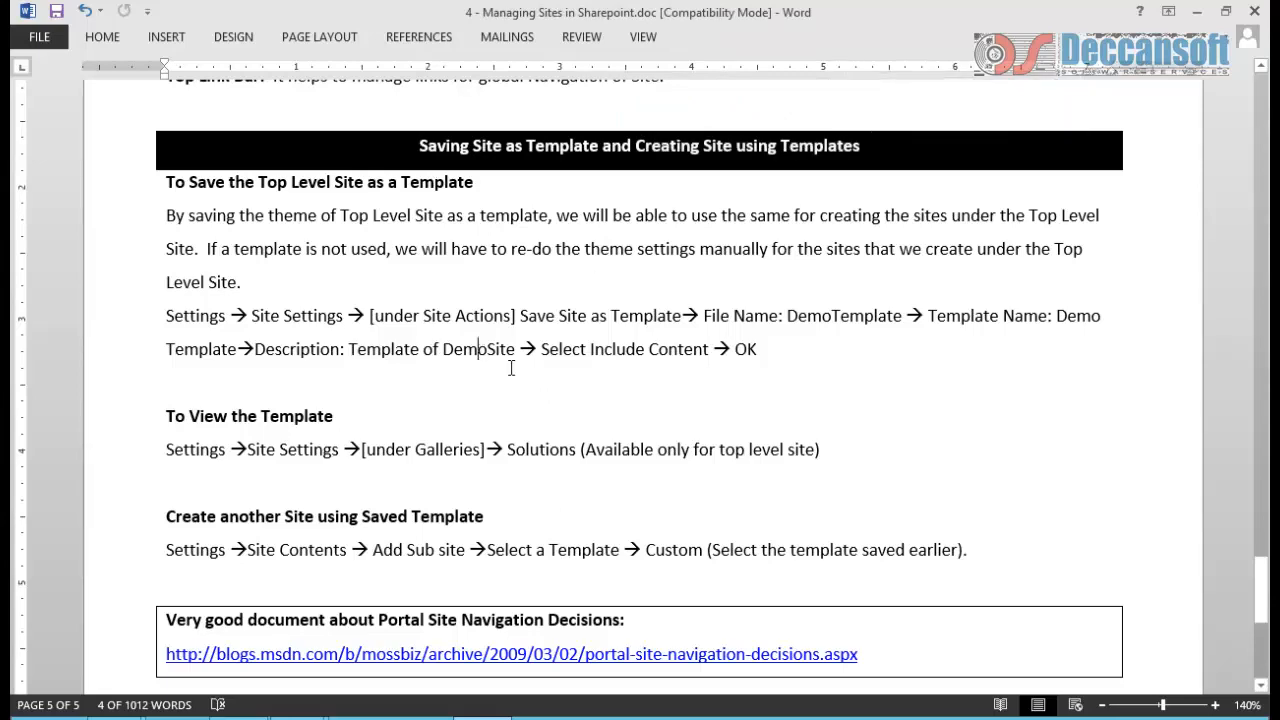
scroll(517, 387, "up", 2)
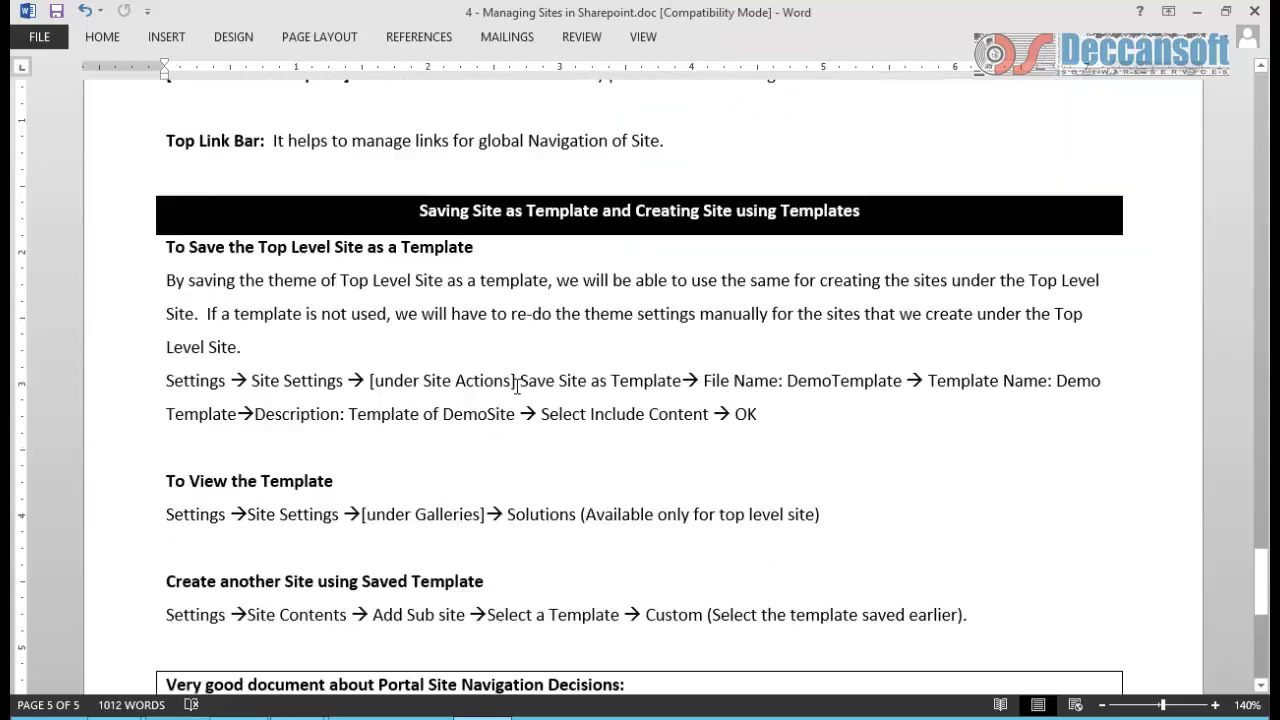
- Review the document's topics from web application and site collection creation through the home page, logo, quota template and subsite sections
scroll(517, 387, "up", 15)
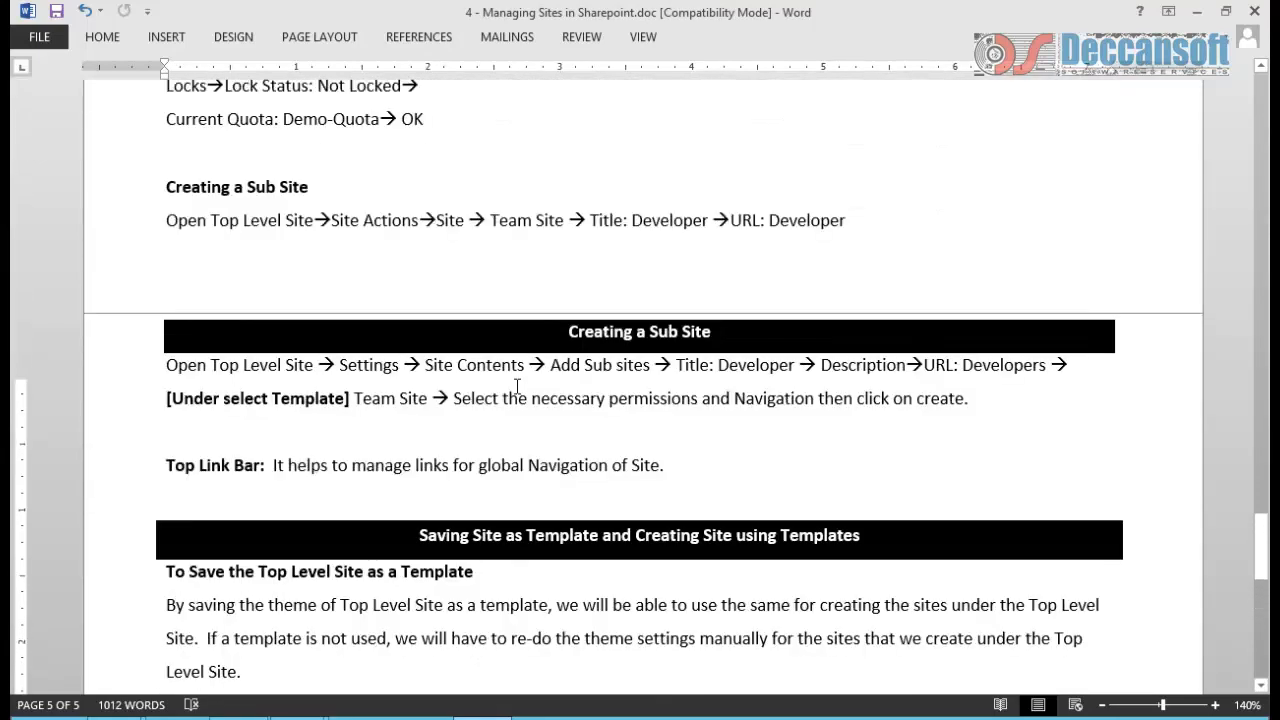
scroll(517, 387, "up", 10)
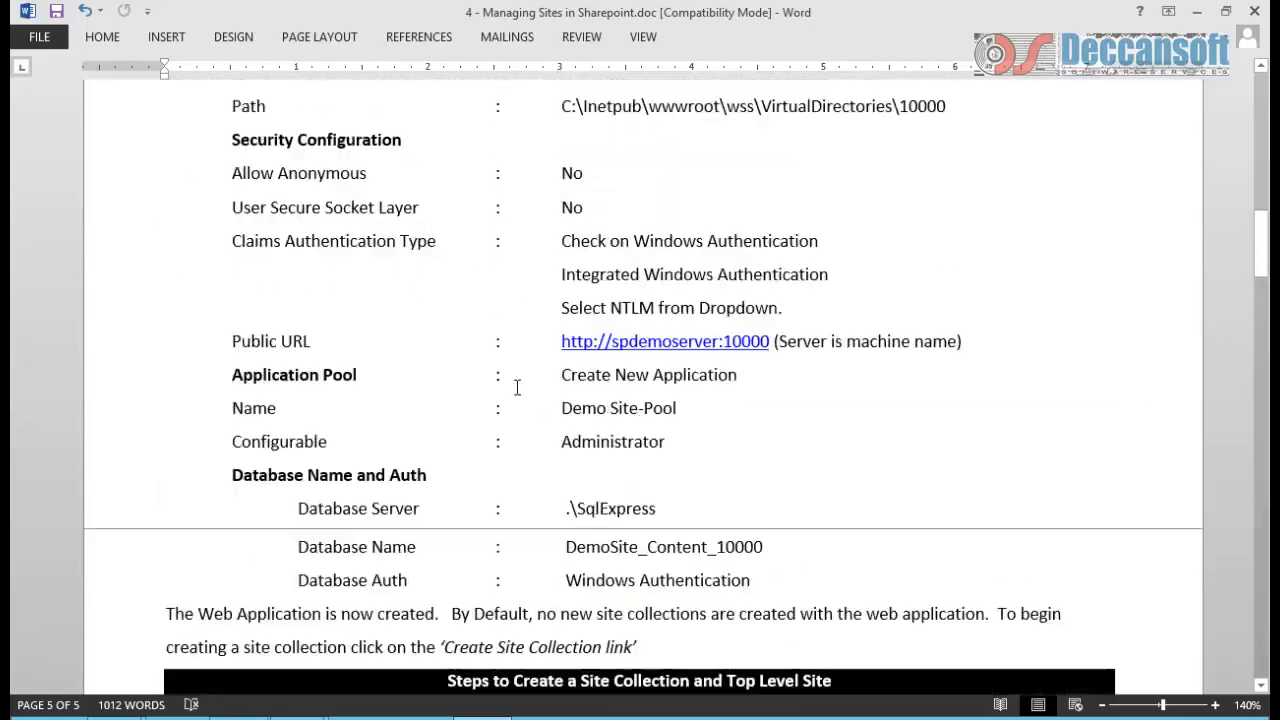
scroll(517, 387, "down", 15)
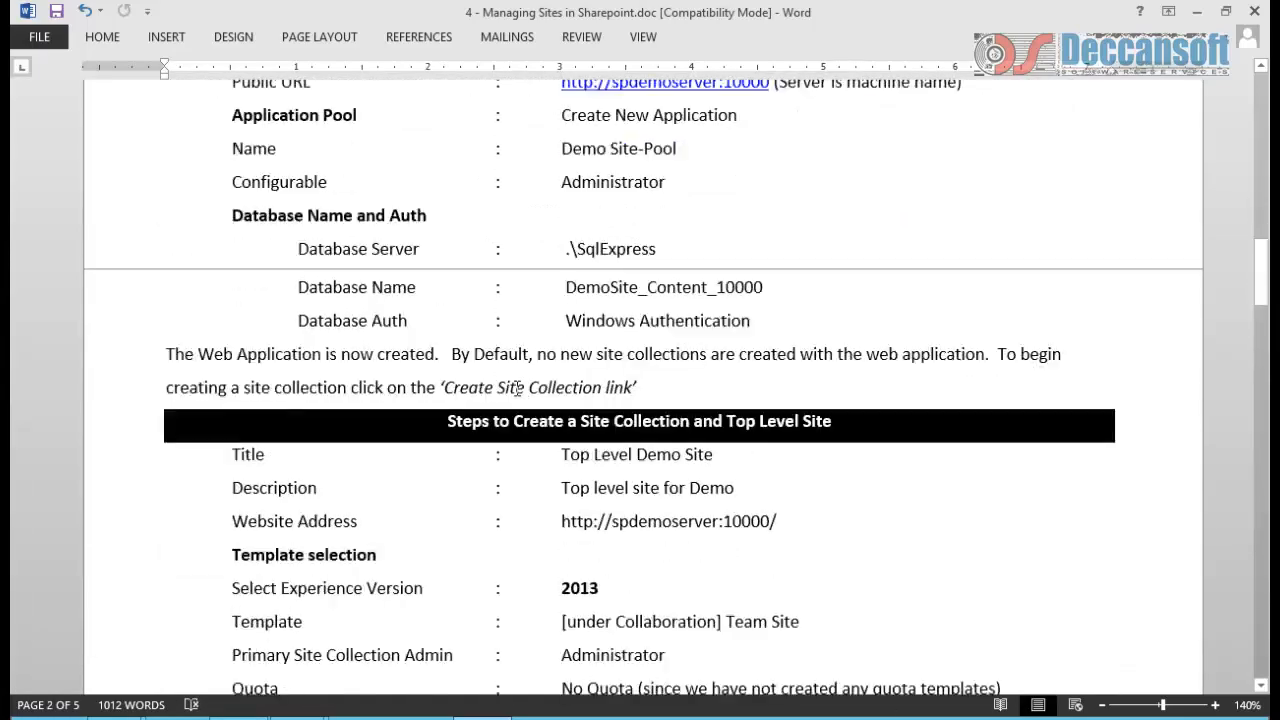
scroll(517, 387, "down", 6)
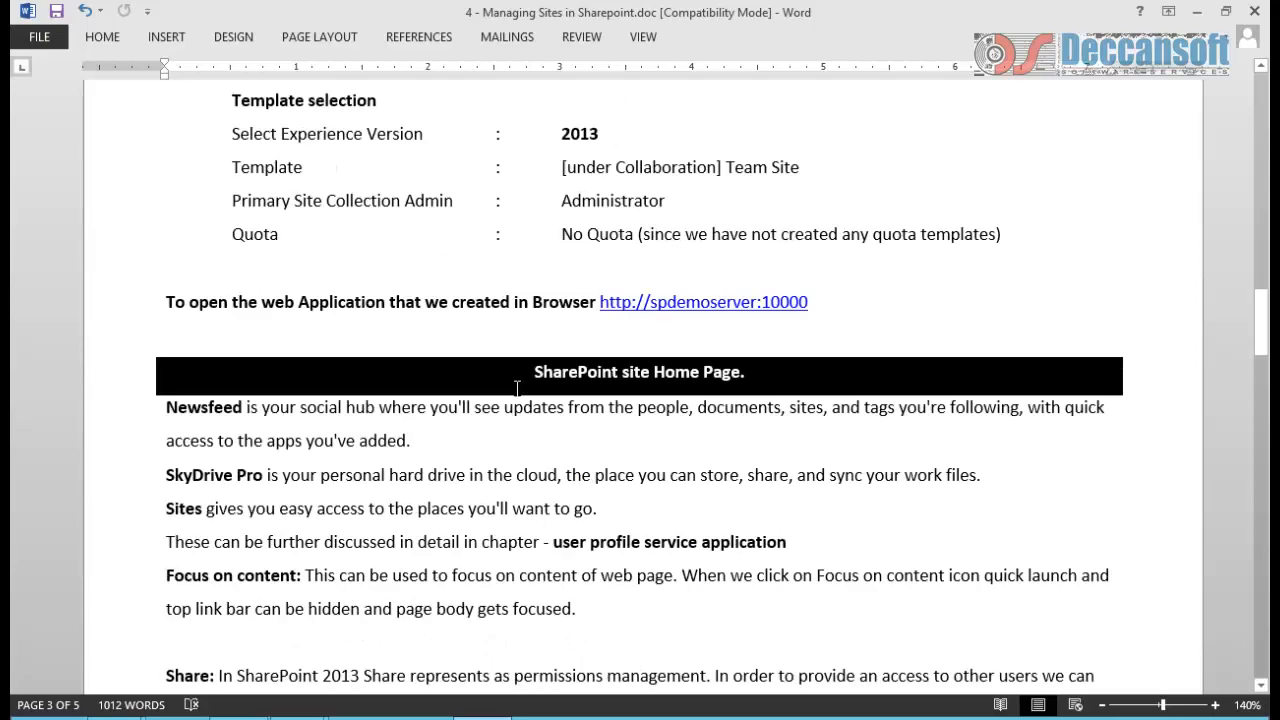
scroll(517, 388, "down", 2)
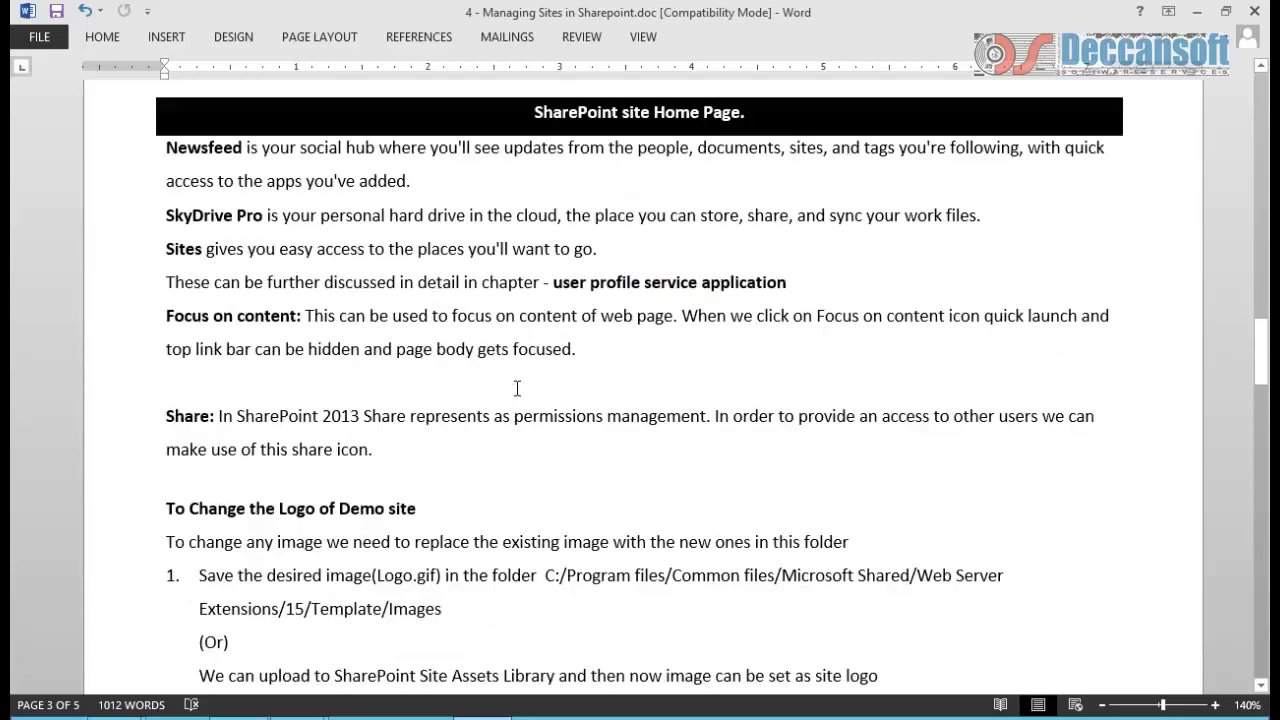
scroll(517, 388, "down", 8)
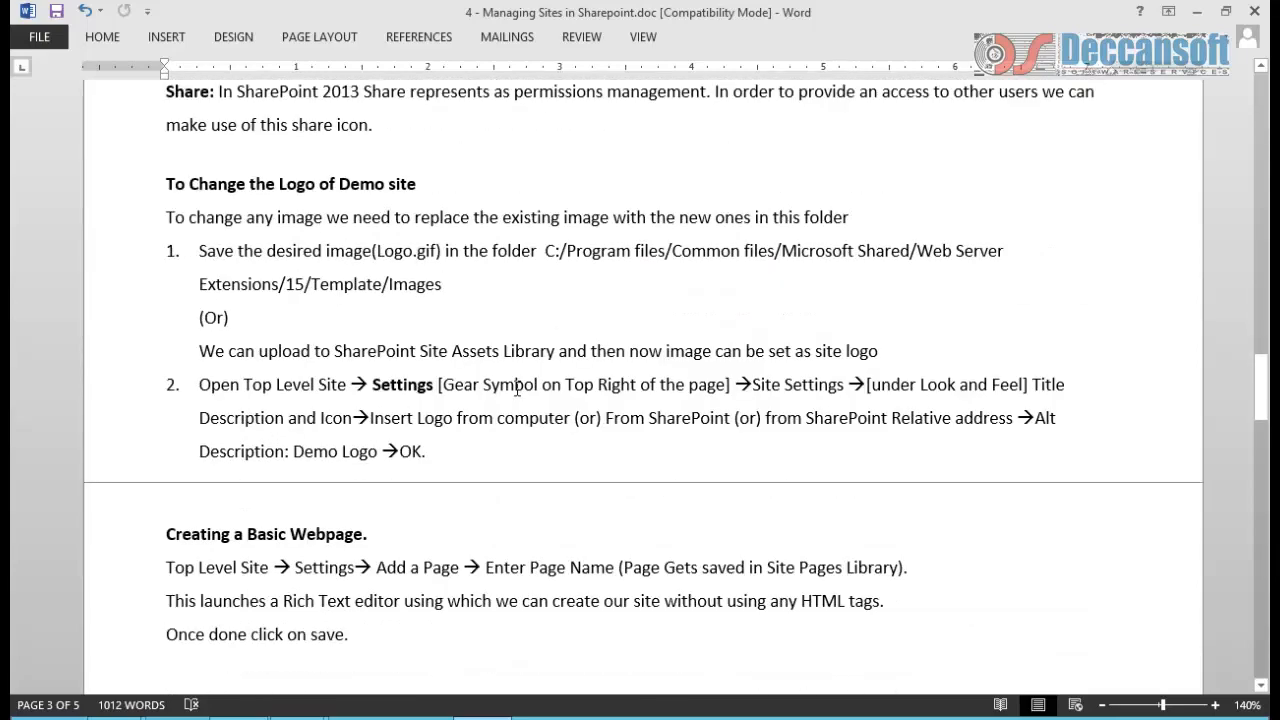
scroll(517, 388, "down", 7)
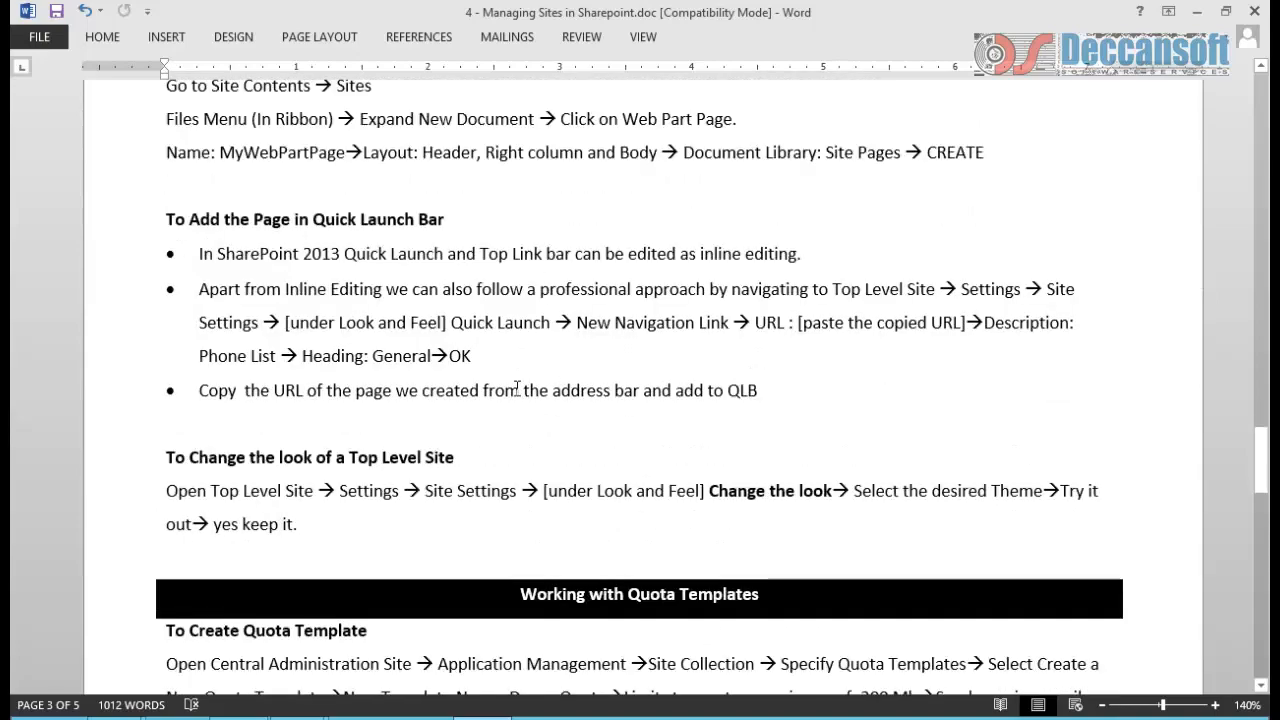
scroll(517, 388, "down", 7)
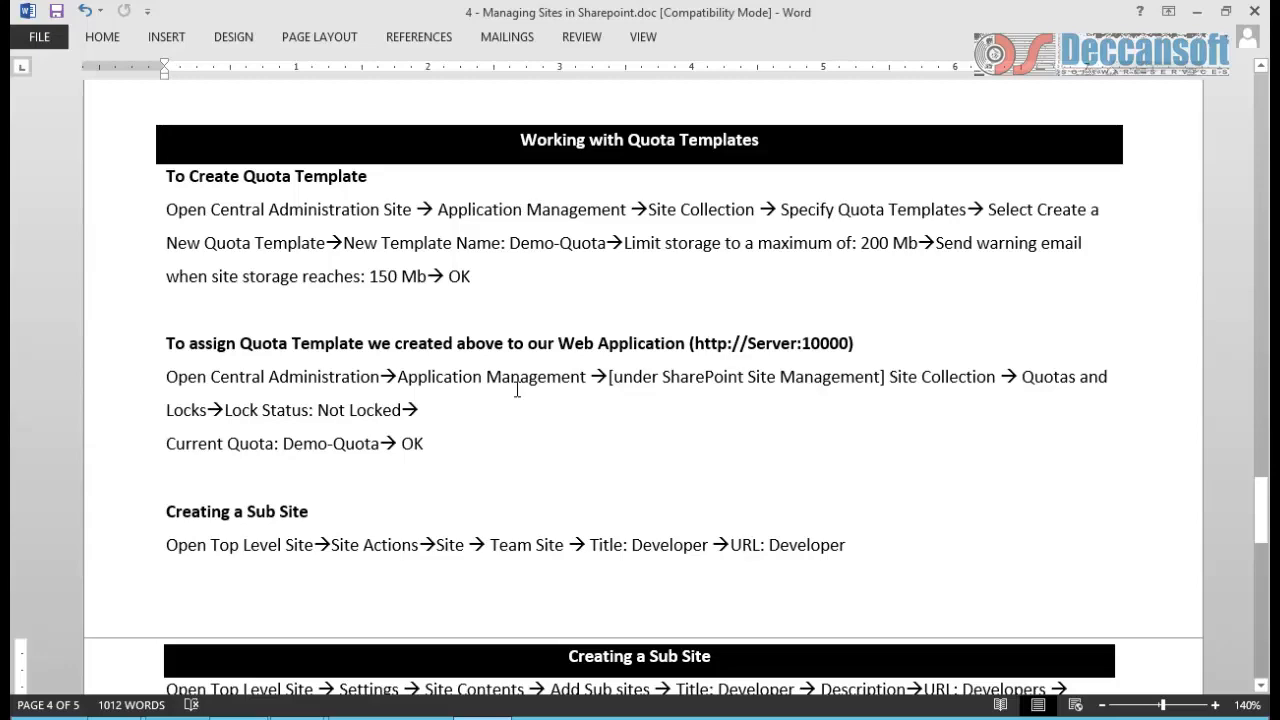
scroll(517, 390, "down", 9)
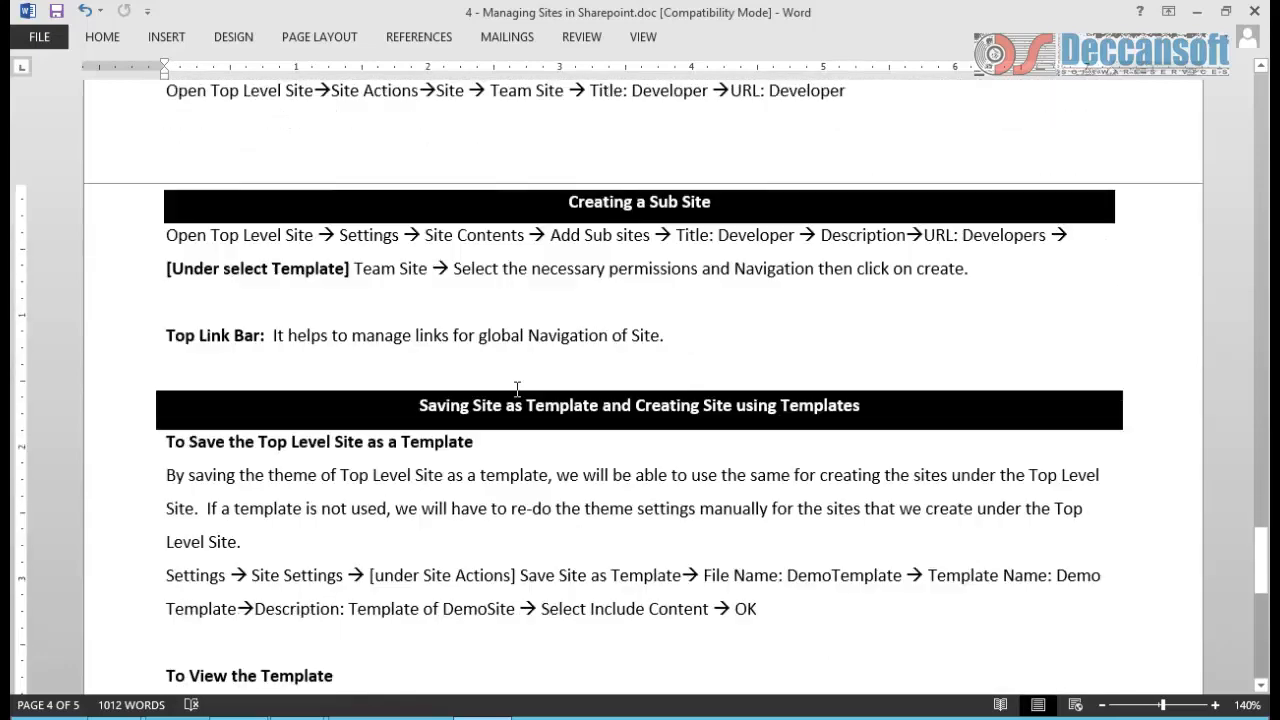
- Review the site template instructions and open the linked article on Portal Site Navigation Decisions in the browser
scroll(517, 390, "up", 1)
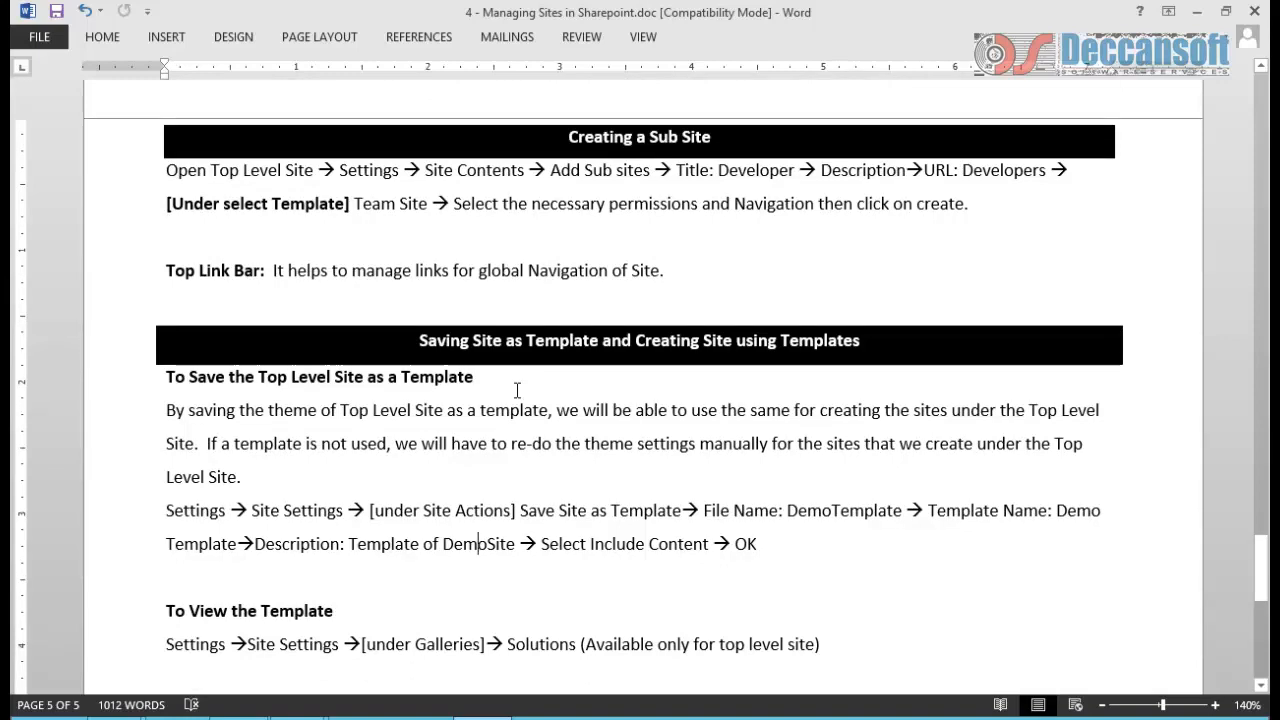
scroll(517, 390, "down", 2)
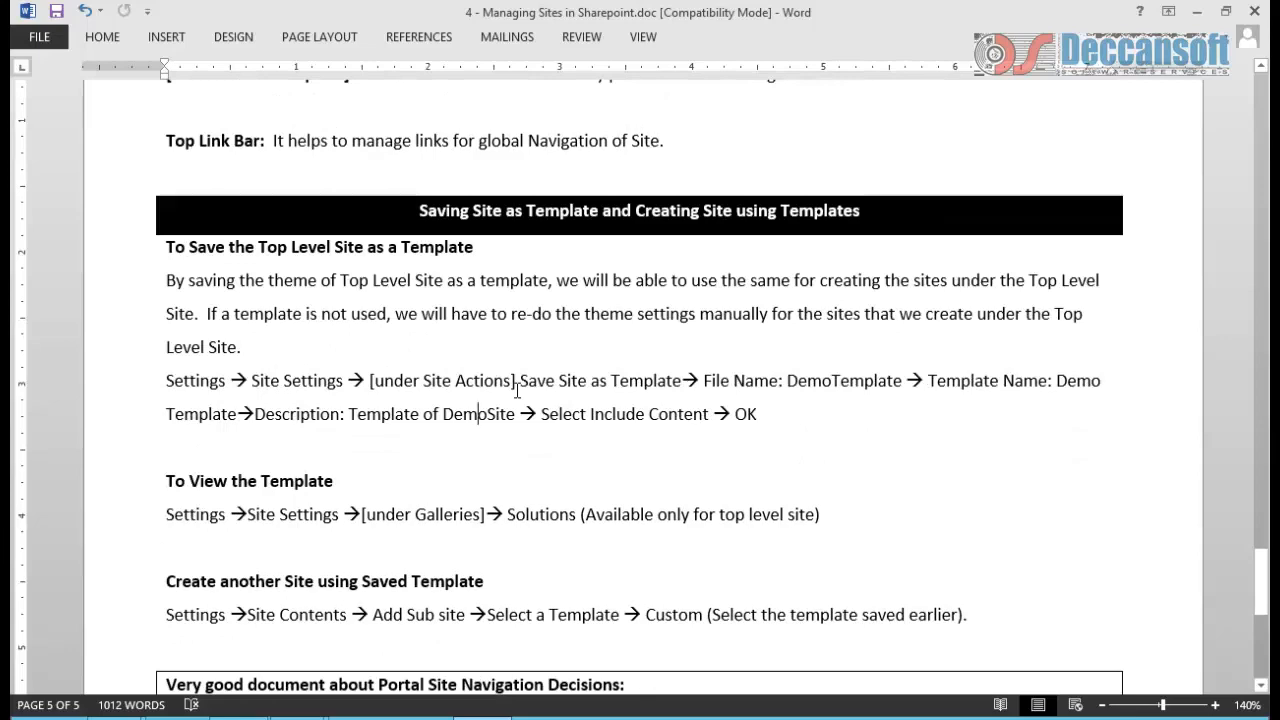
scroll(517, 390, "down", 7)
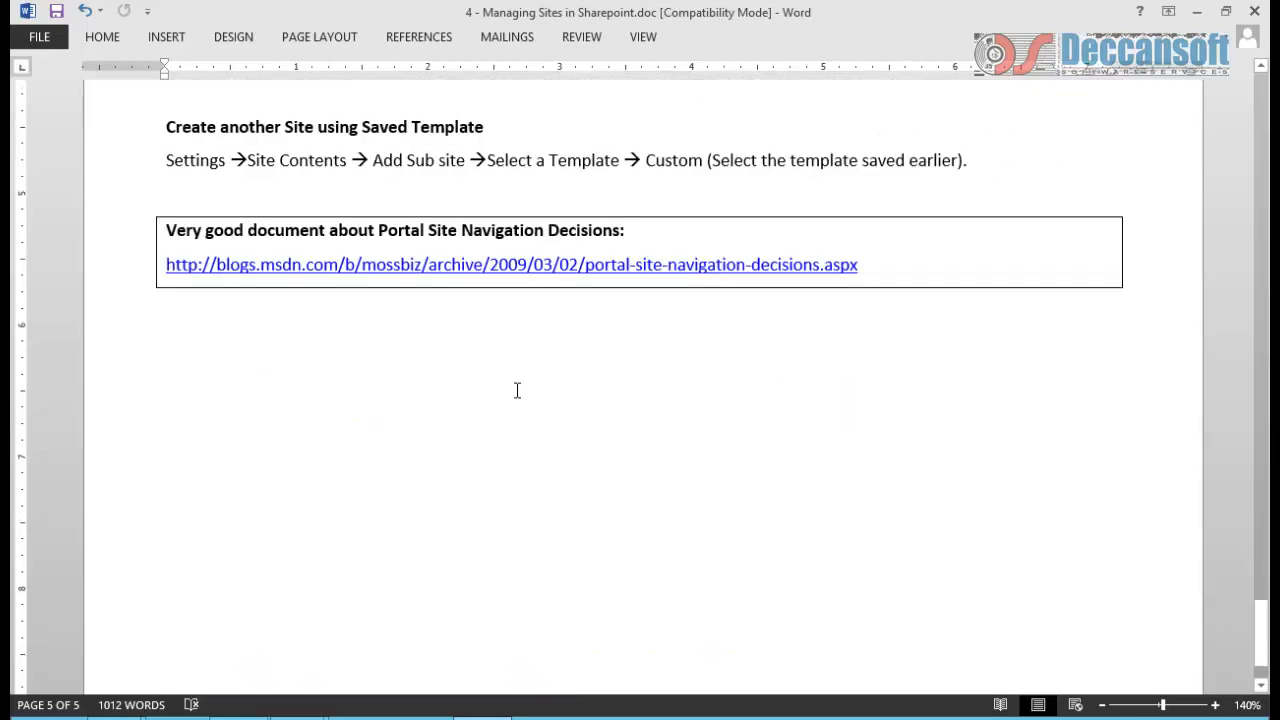
scroll(517, 390, "down", 1)
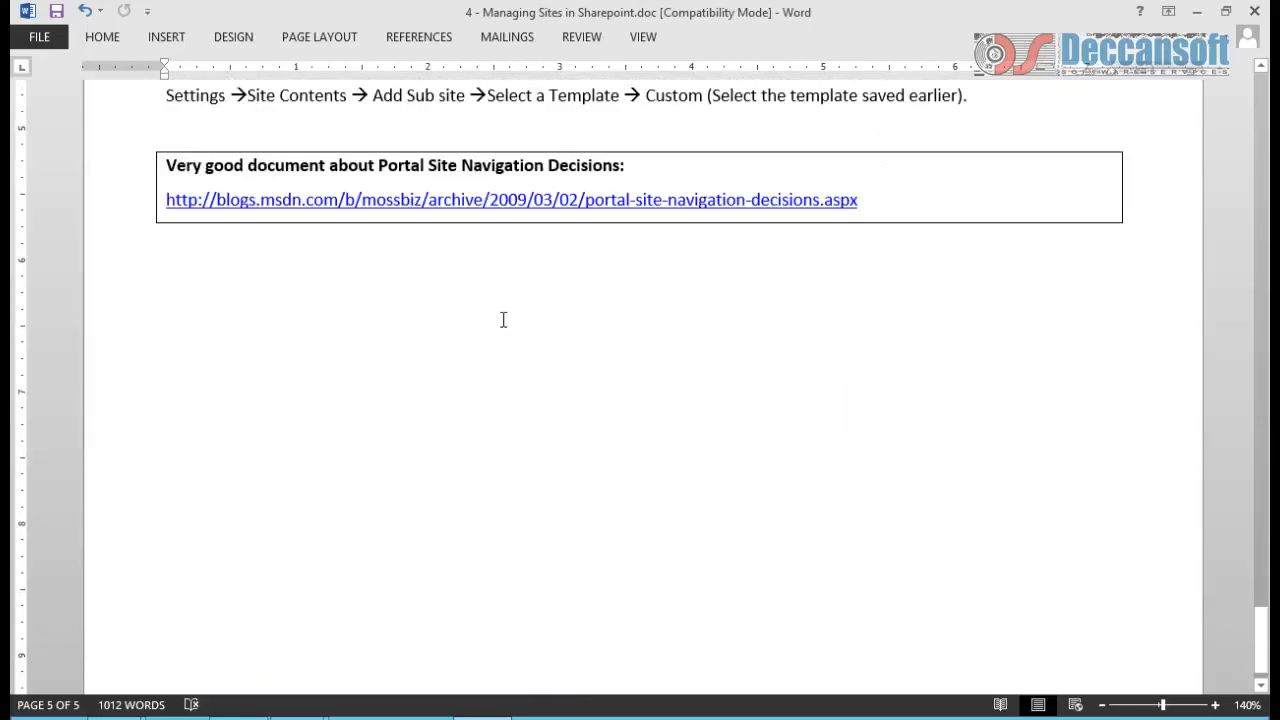
left_click(480, 202, "ctrl")
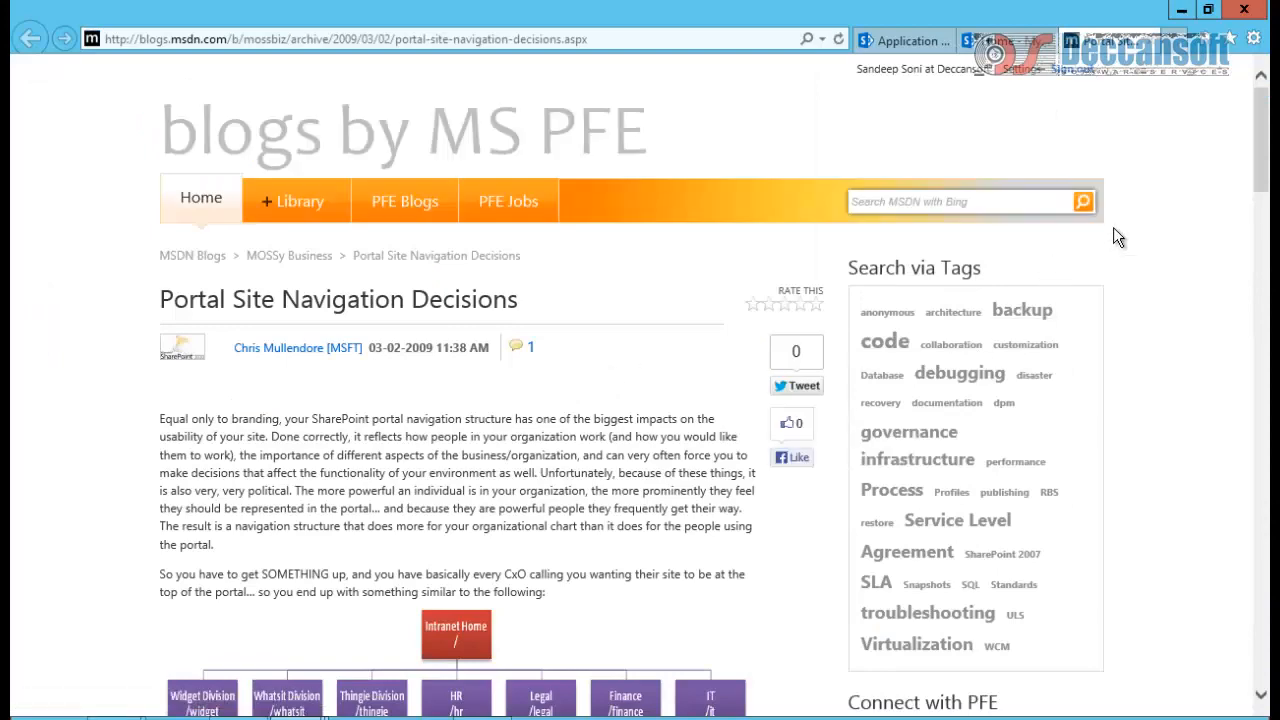
- Read the article's introduction and organization-based site structure, highlighting the opening paragraphs, and continue to the restructured hierarchy diagram
scroll(1268, 168, "down", 2)
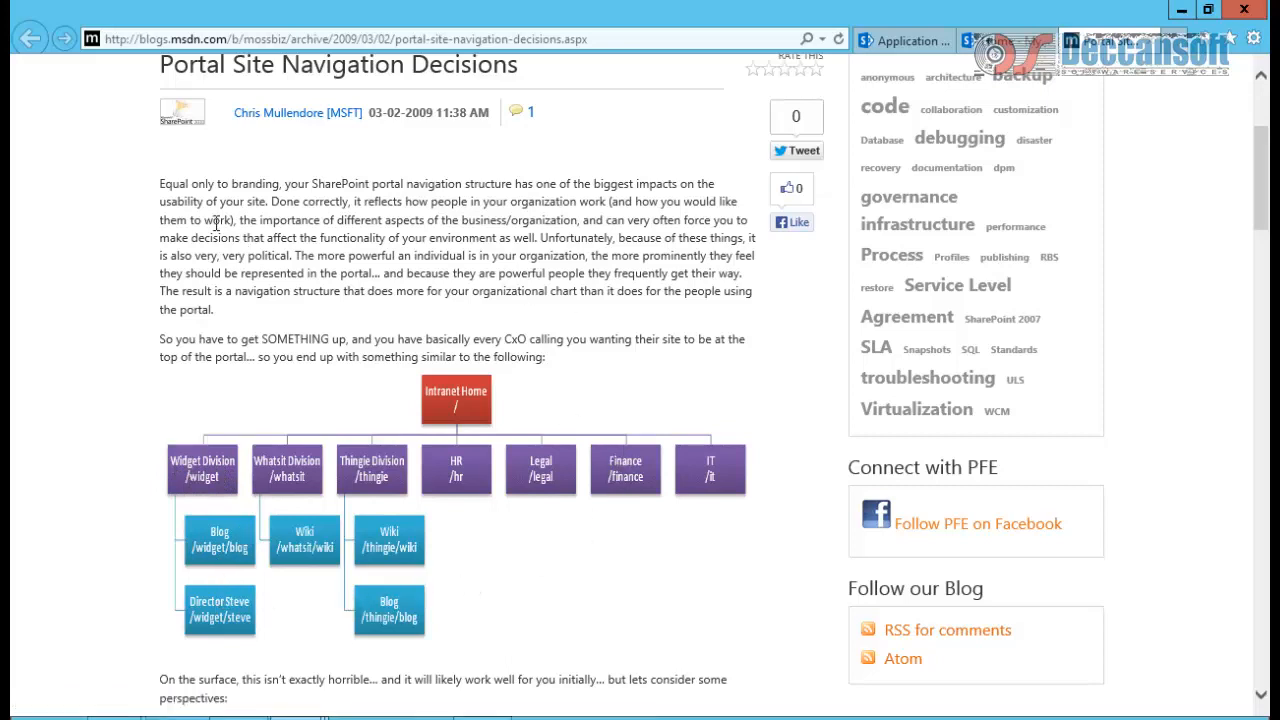
left_click_drag(160, 190, 549, 372)
left_click(121, 275)
scroll(160, 285, "down", 3)
scroll(164, 289, "down", 10)
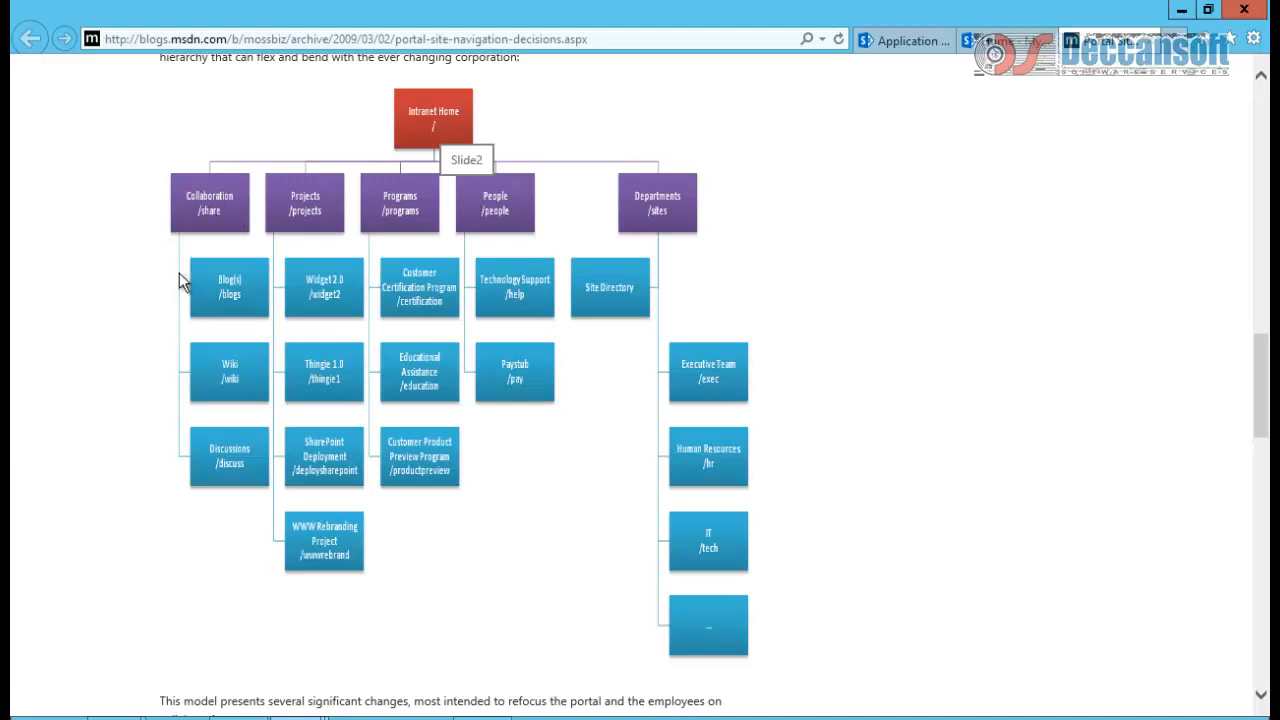
- Highlight the article's list of problems that arise a year later, and read the changes presented by the new site model
scroll(237, 489, "down", 2)
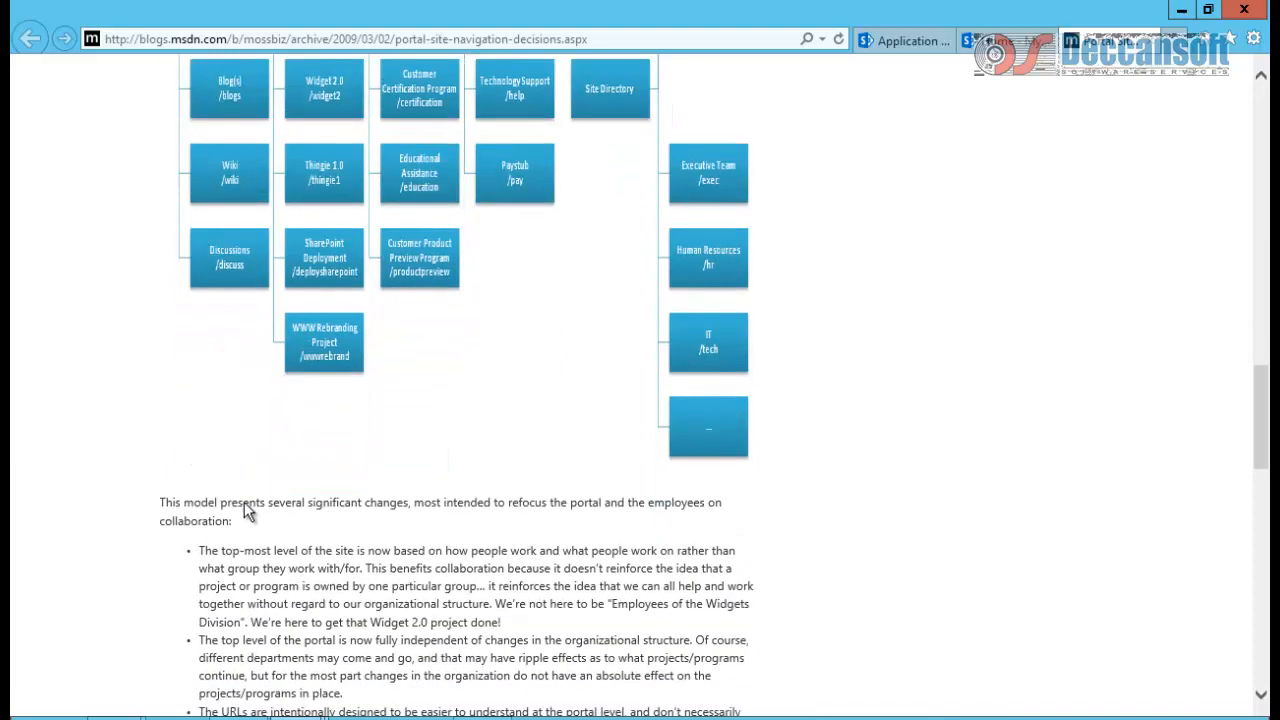
scroll(244, 502, "up", 7)
left_click_drag(200, 136, 529, 324)
scroll(871, 394, "down", 10)
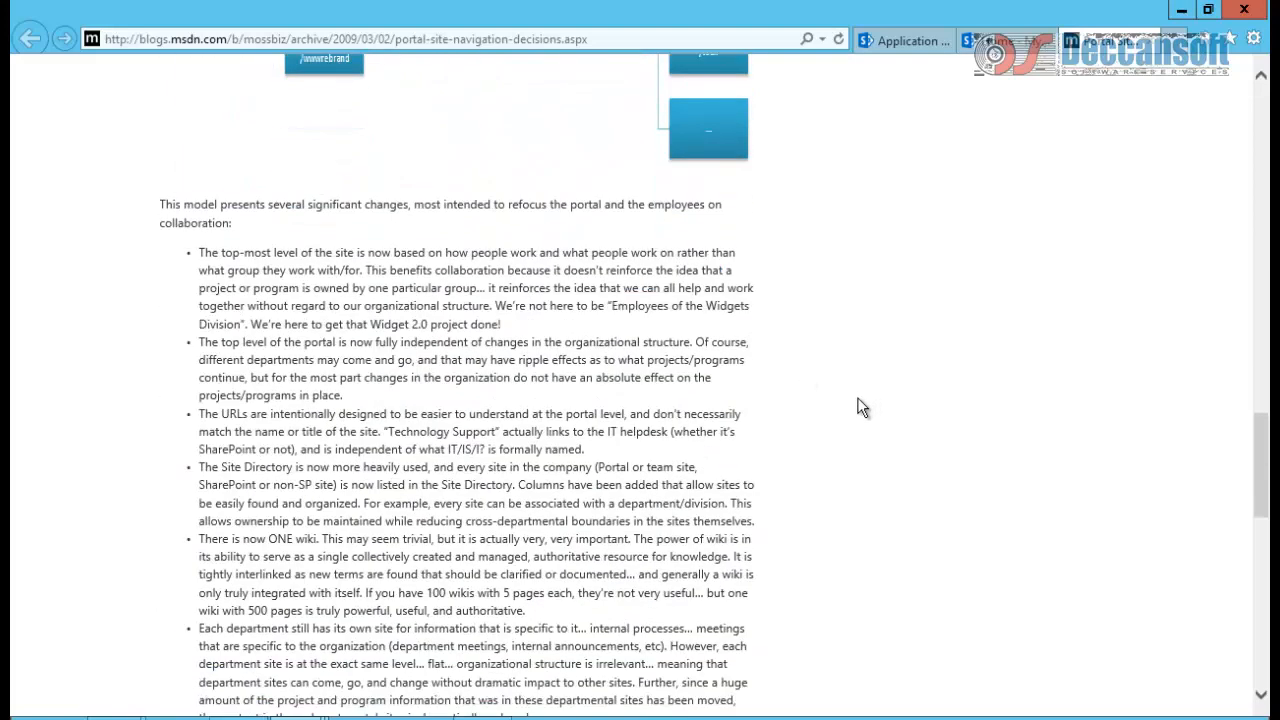
scroll(253, 300, "down", 1)
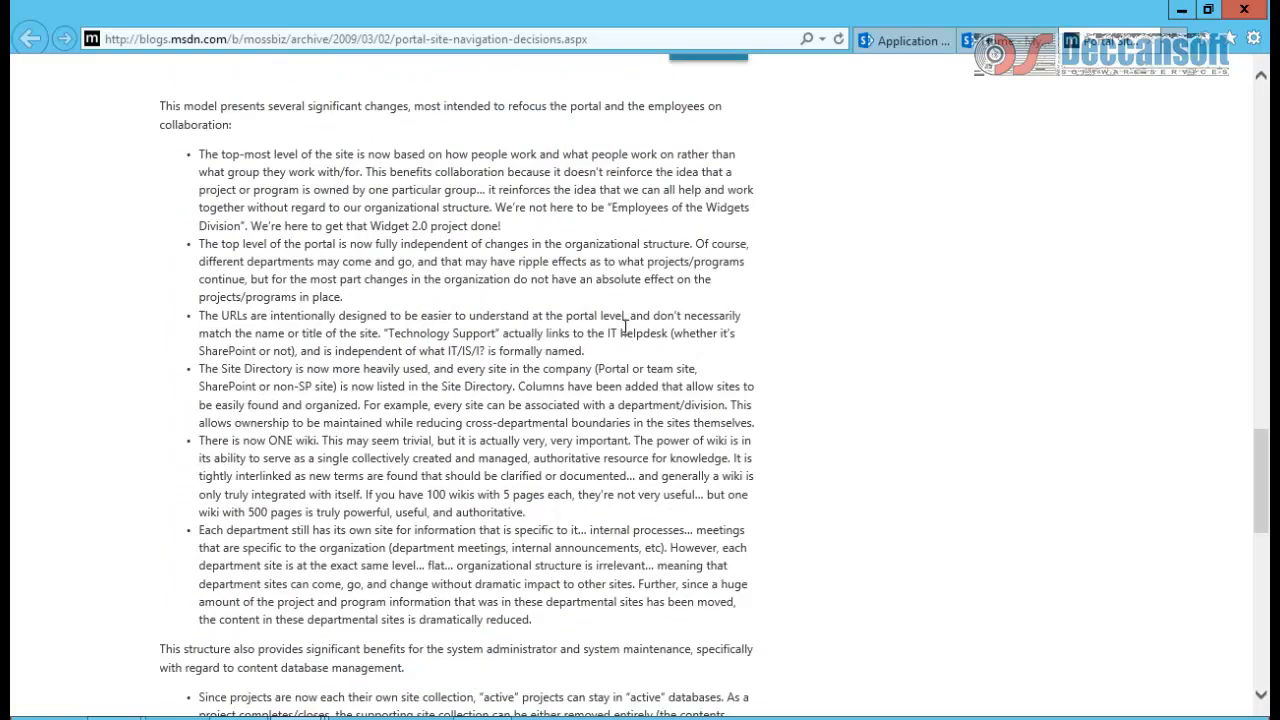
- Skim the whole article again from its title to the closing paragraphs and back to the proposed hierarchy diagram
scroll(624, 330, "up", 15)
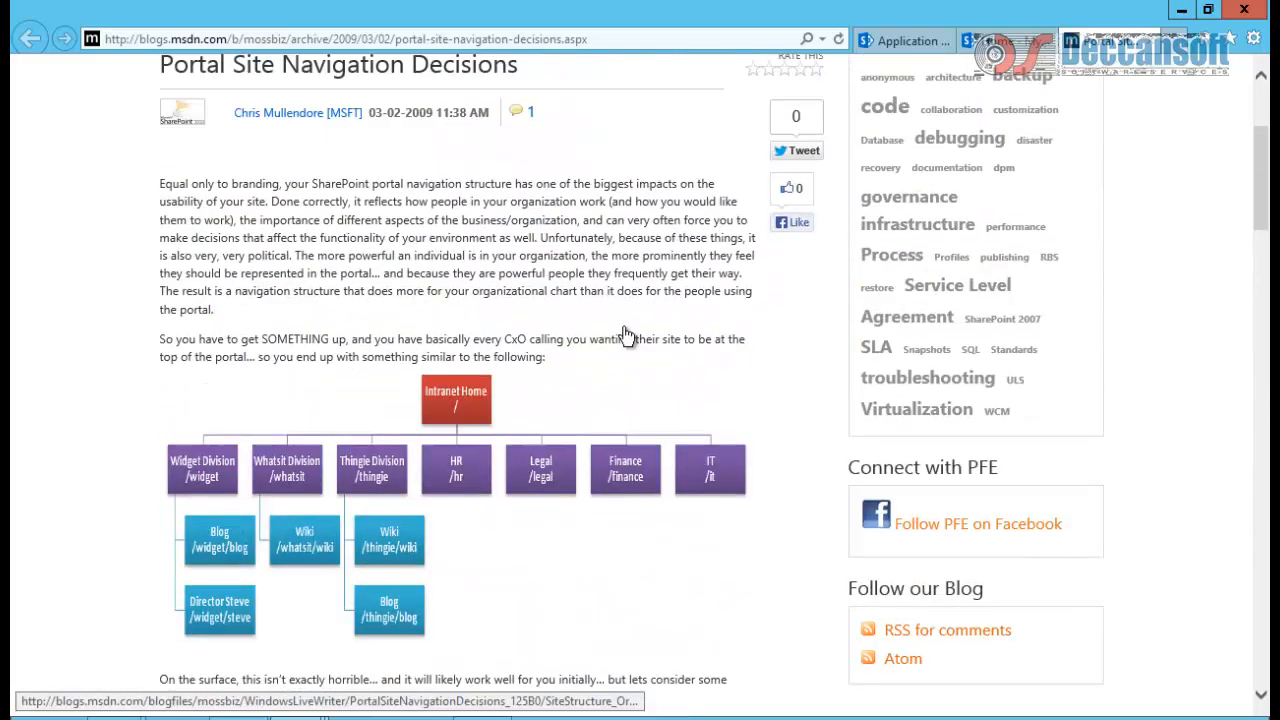
scroll(624, 333, "up", 3)
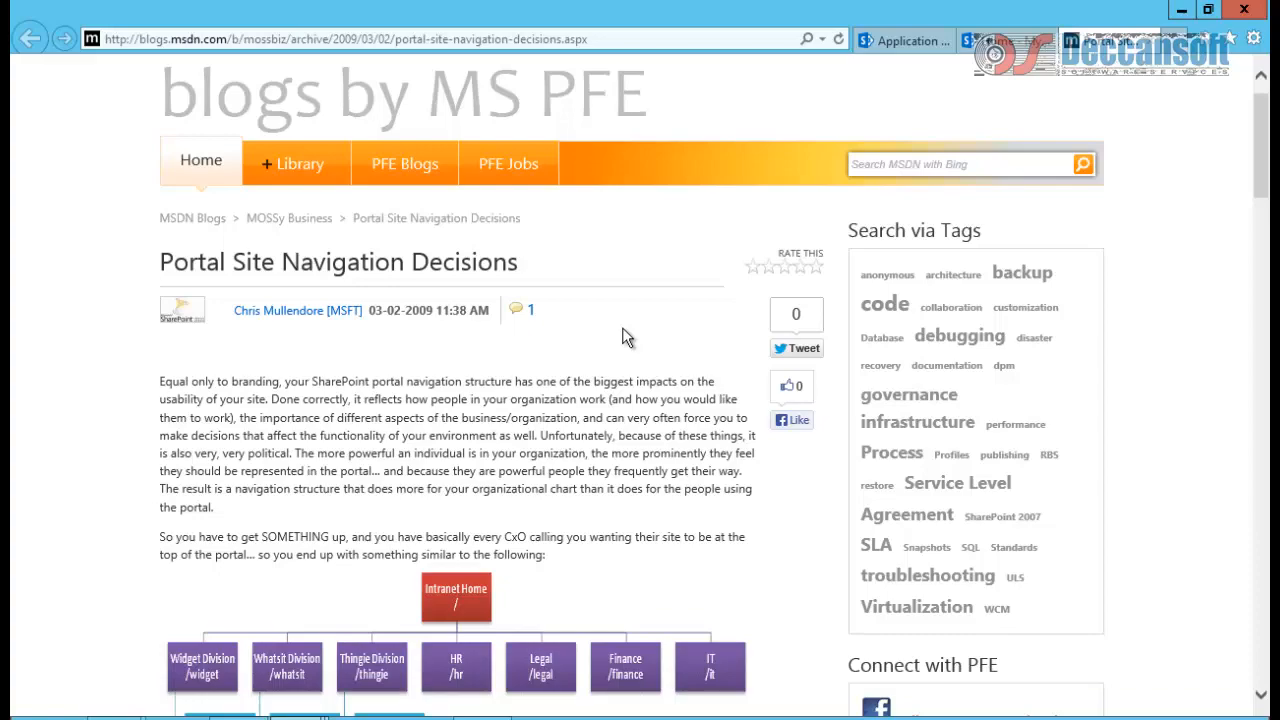
scroll(621, 337, "down", 15)
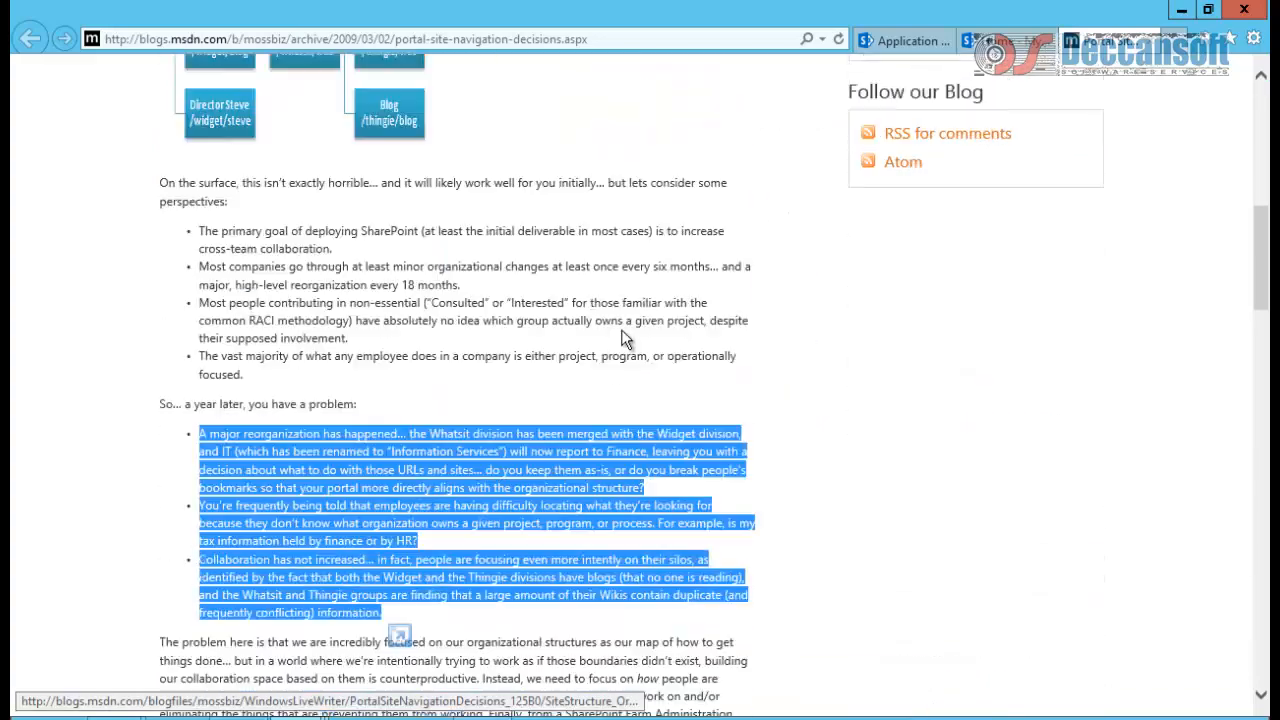
scroll(623, 335, "down", 5)
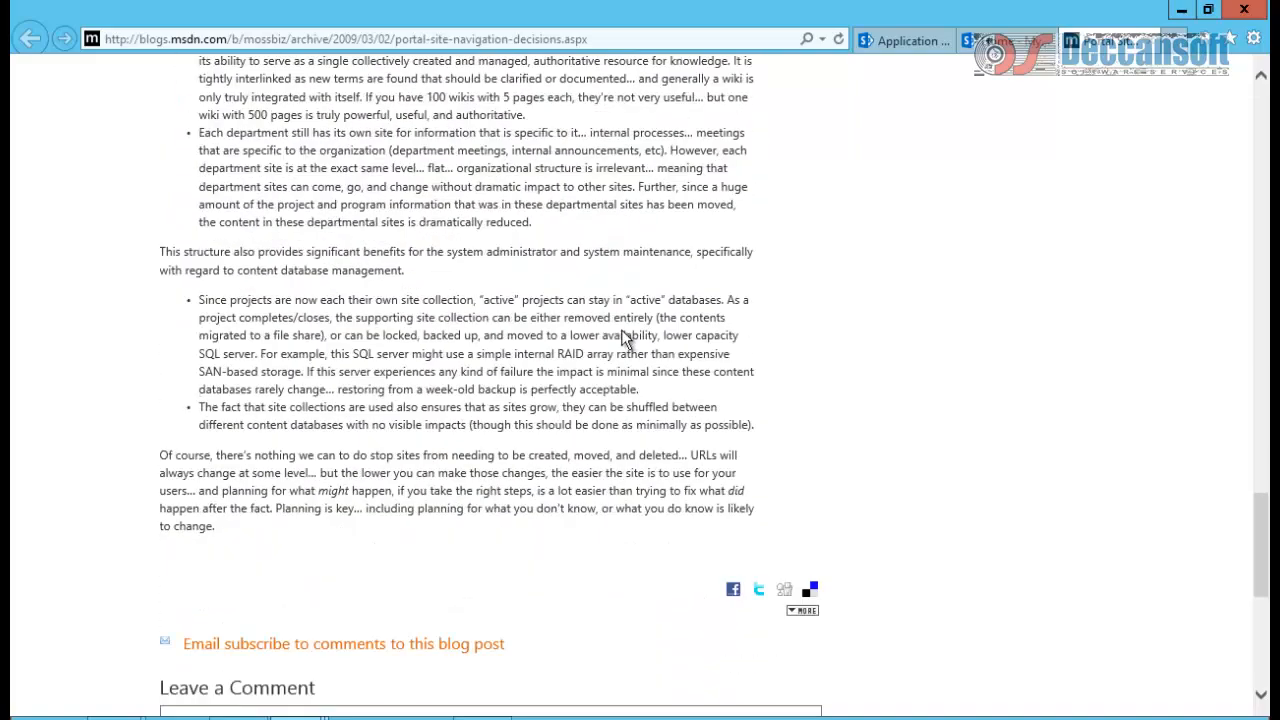
scroll(621, 337, "up", 5)
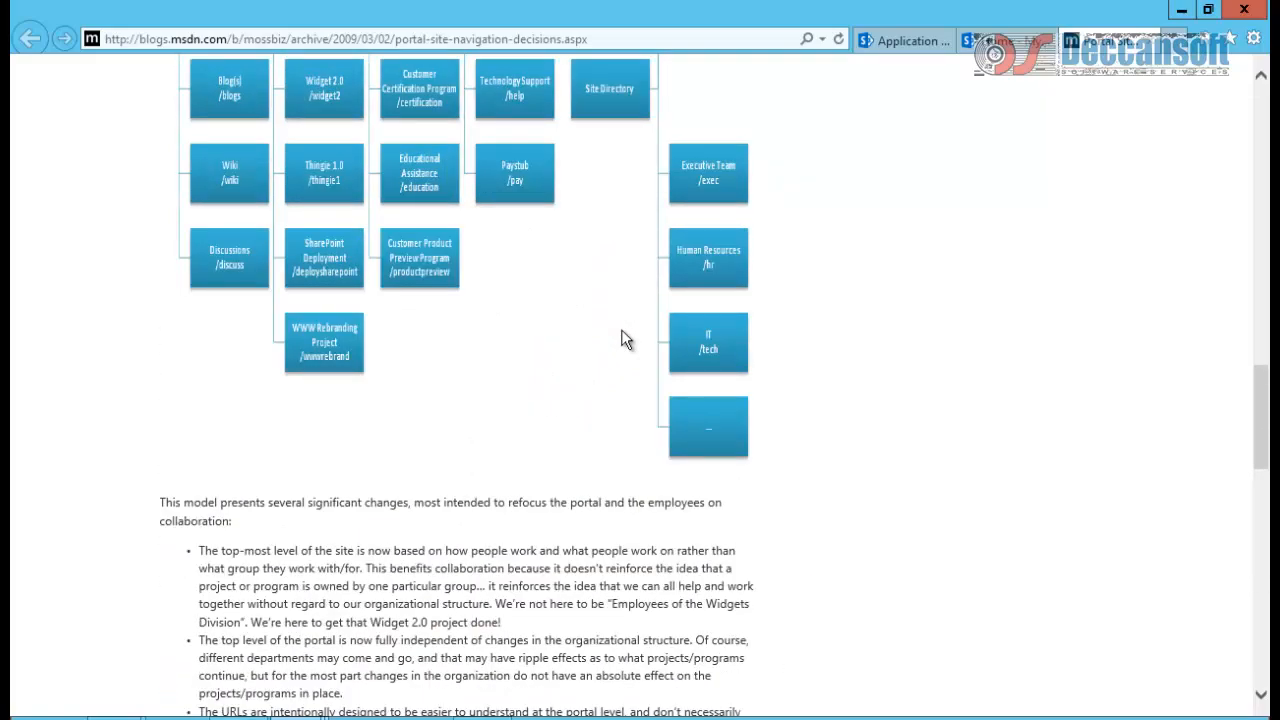